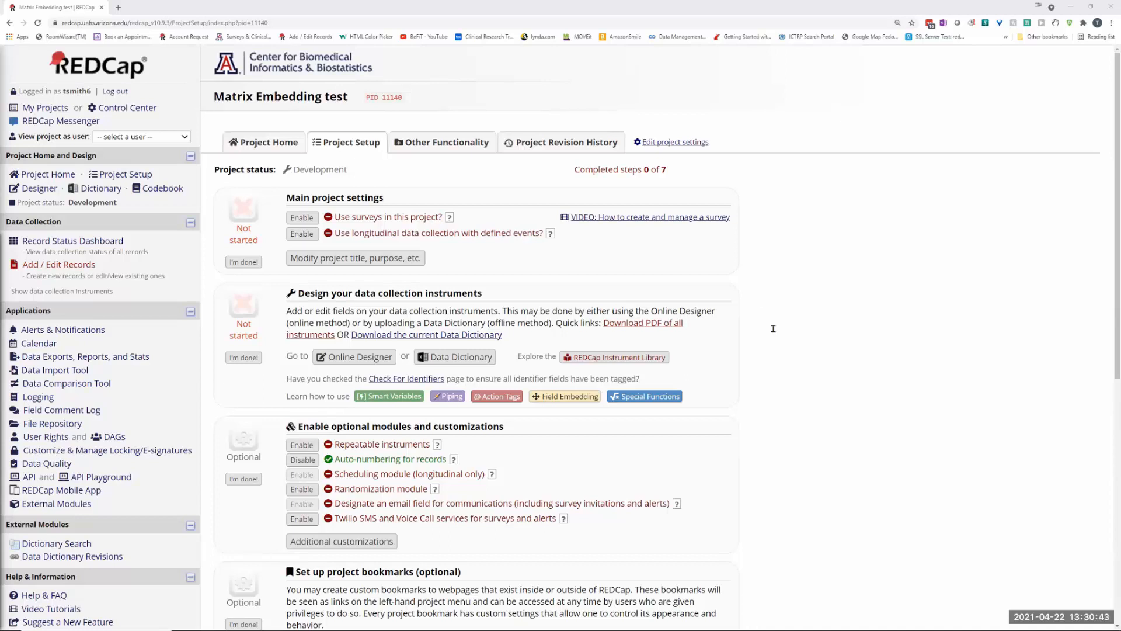
Step: Switch to the Outlook email "RE: REDCap project" and examine the paper form's portion size and average use matrix
key("alt+Tab")
scroll(770, 320, "down", 2)
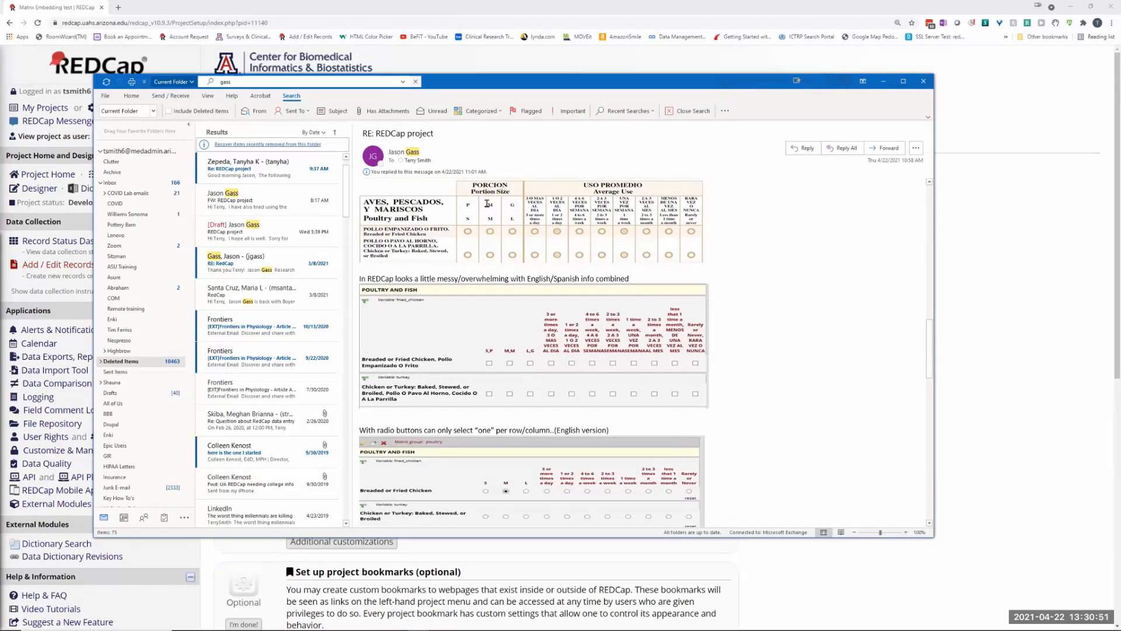
left_click(471, 185)
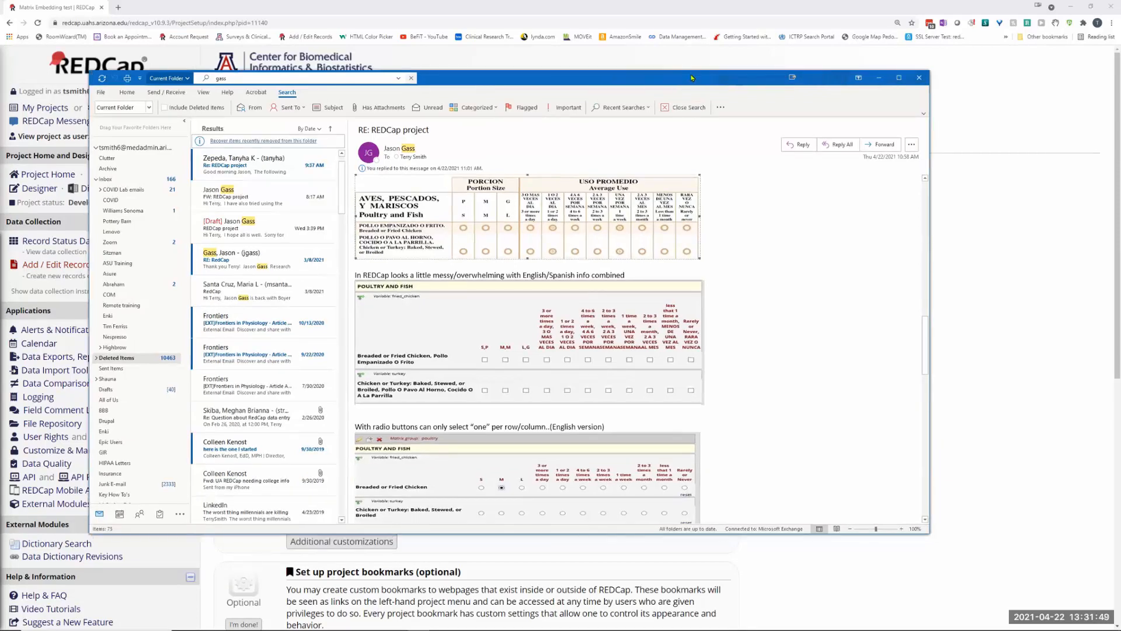
Step: Read the email's examples of the poultry matrix with radio buttons and check boxes, and minimize the mail window
scroll(627, 236, "down", 2)
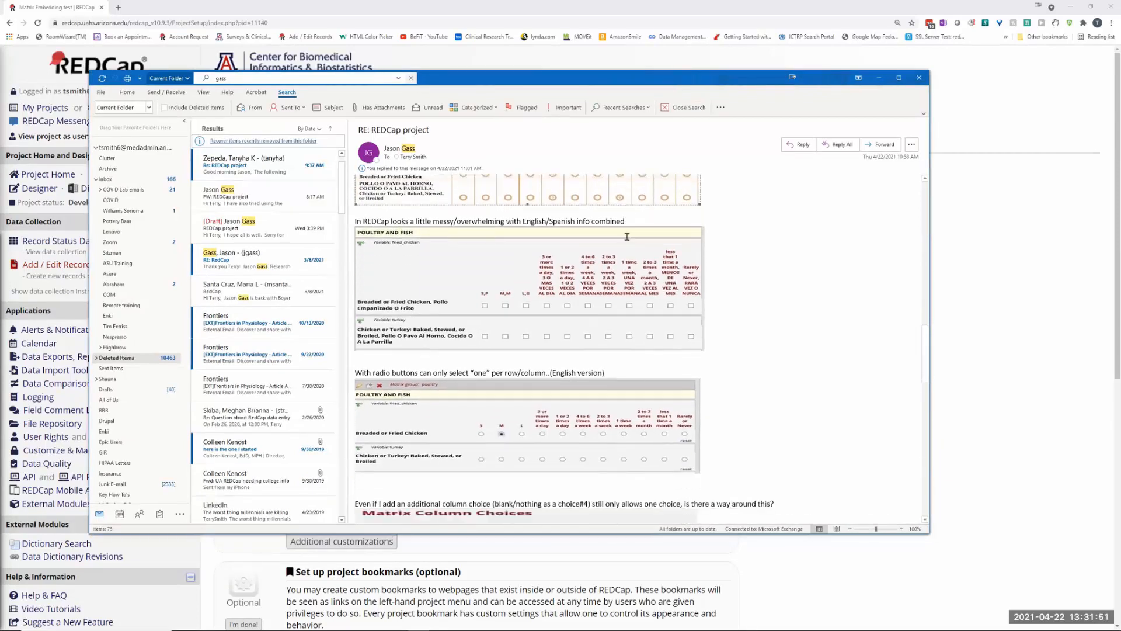
scroll(628, 236, "down", 2)
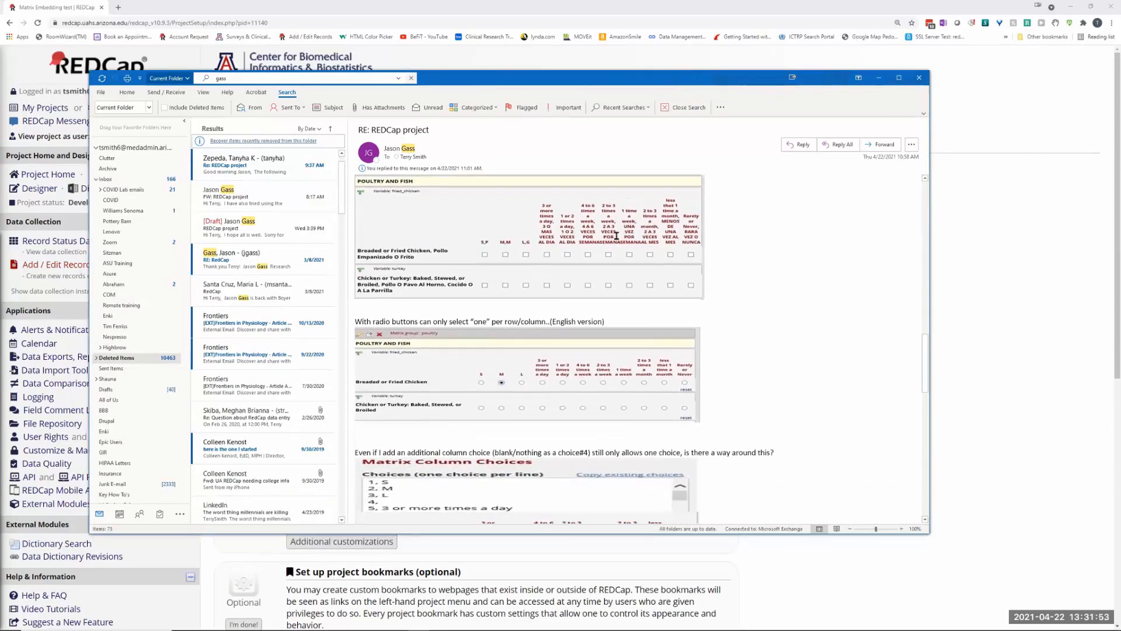
scroll(616, 236, "down", 4)
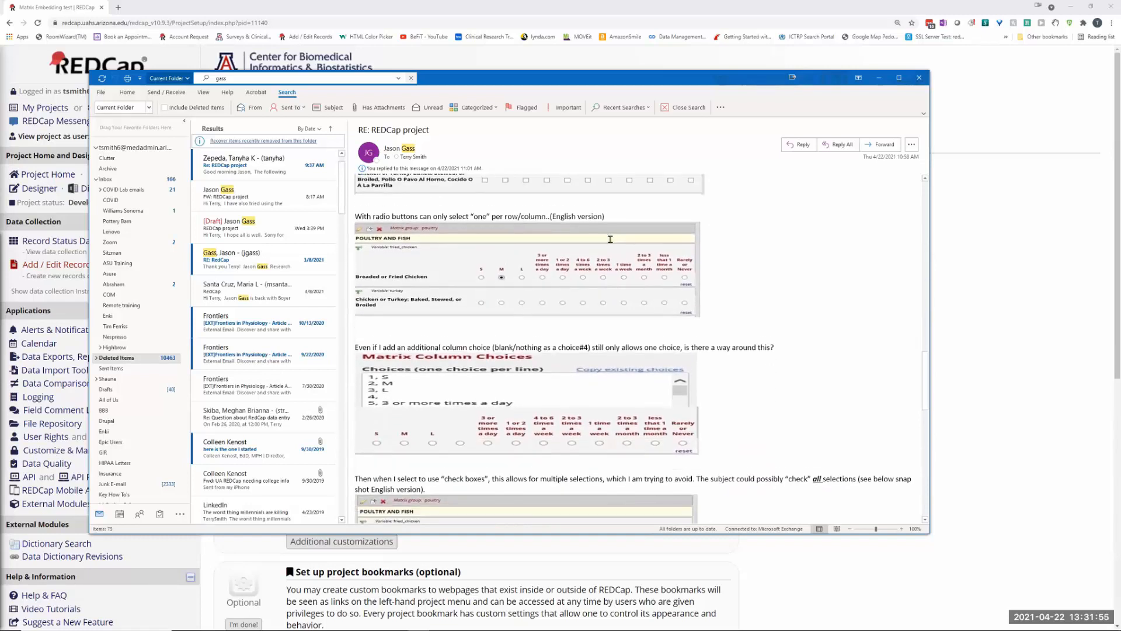
scroll(611, 239, "down", 2)
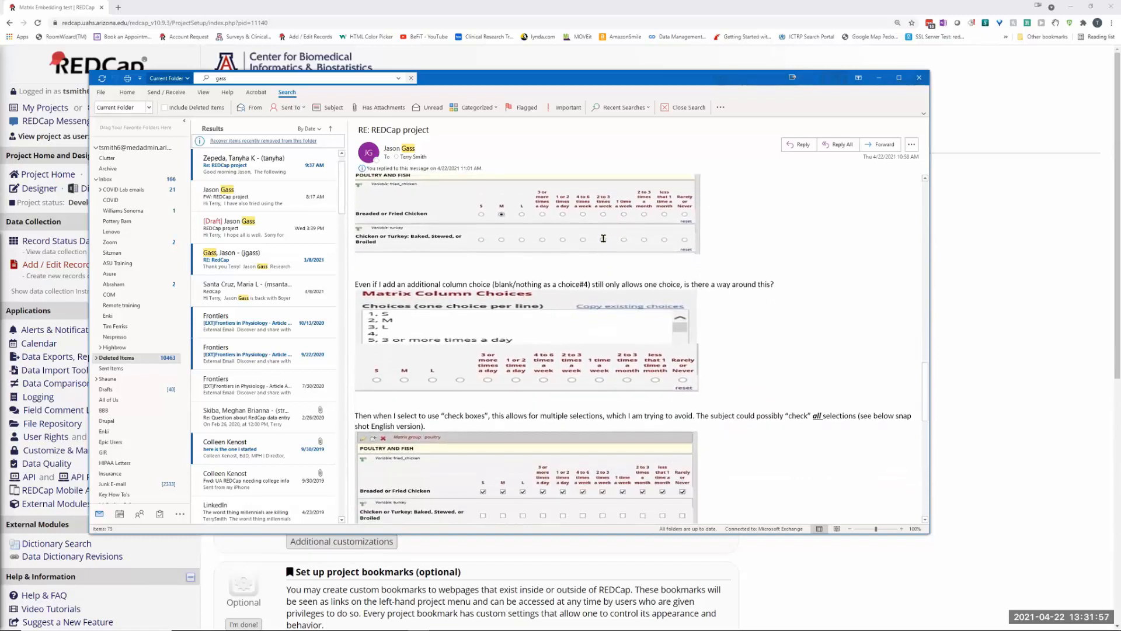
scroll(603, 238, "down", 2)
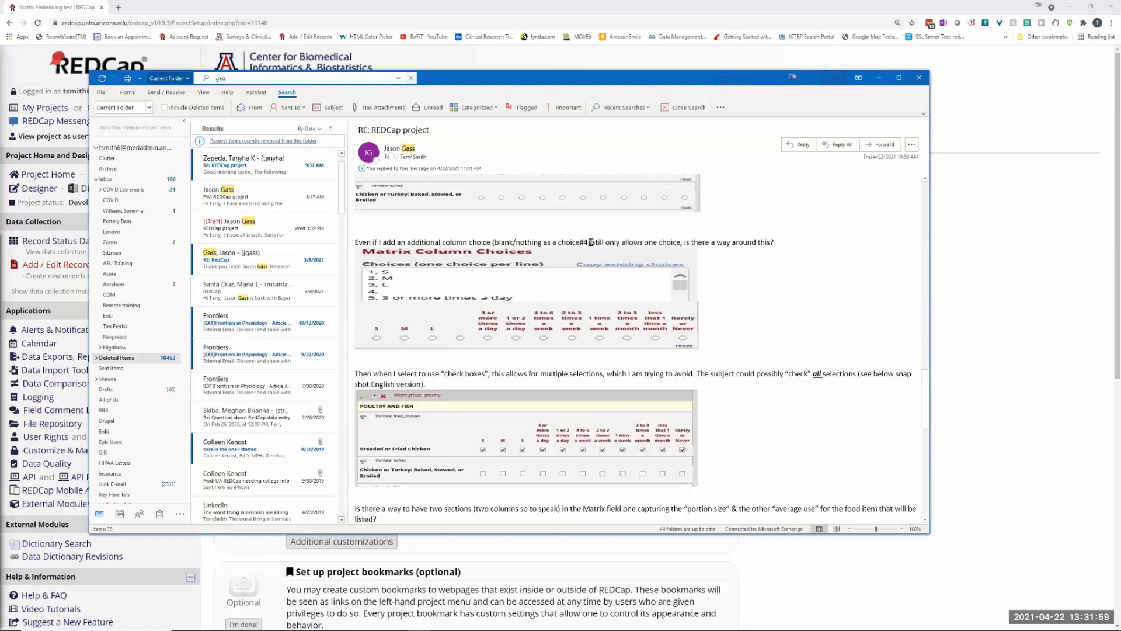
scroll(590, 240, "up", 1)
scroll(589, 240, "up", 1)
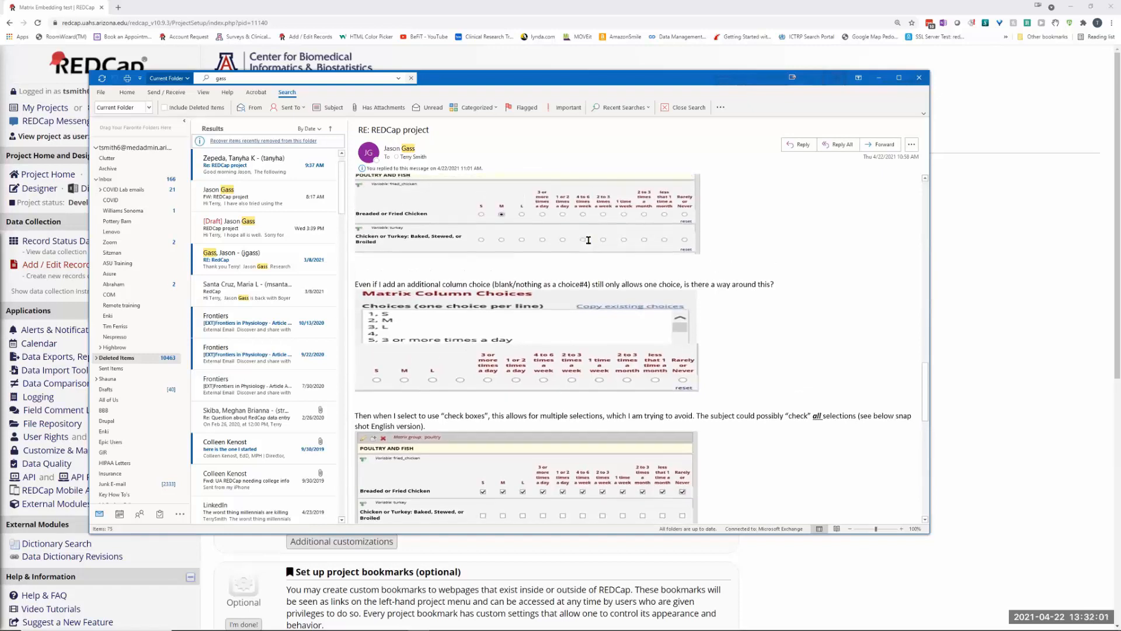
scroll(546, 478, "down", 2)
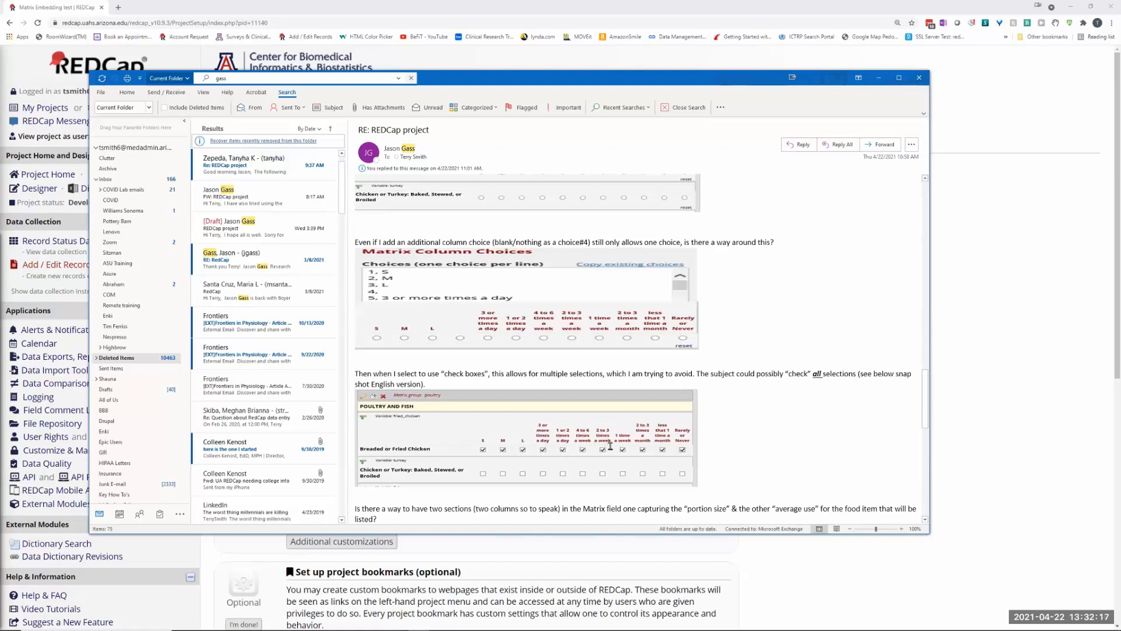
scroll(607, 456, "down", 1)
scroll(603, 453, "up", 1)
left_click(880, 77)
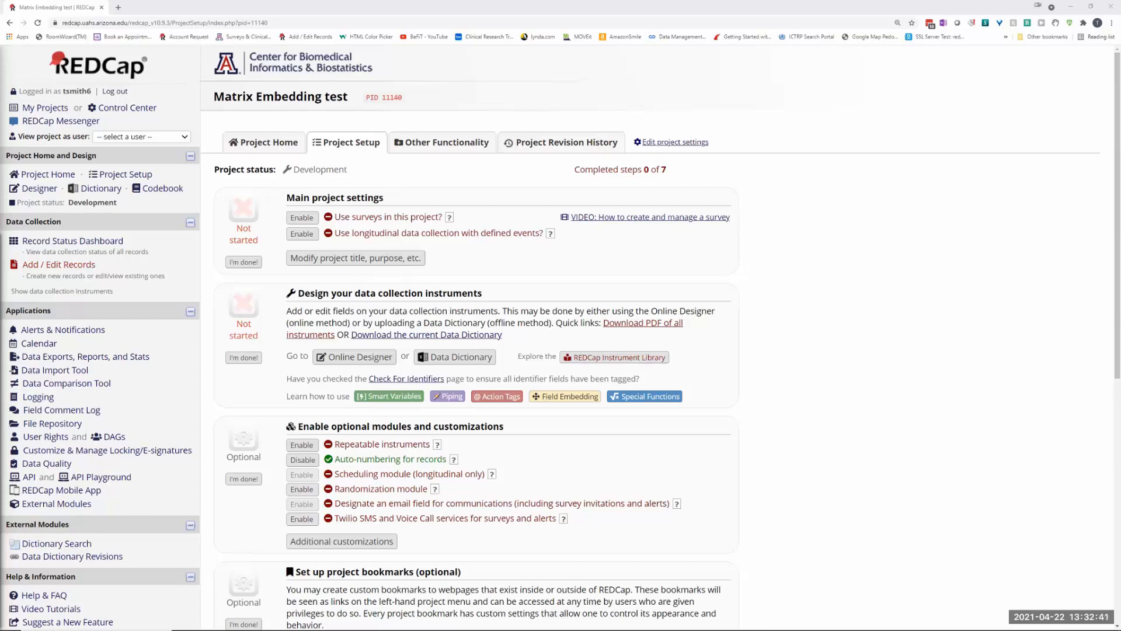
Step: Bring the email back up, review its additional column choice and check box questions, and minimize it
key("alt+Tab")
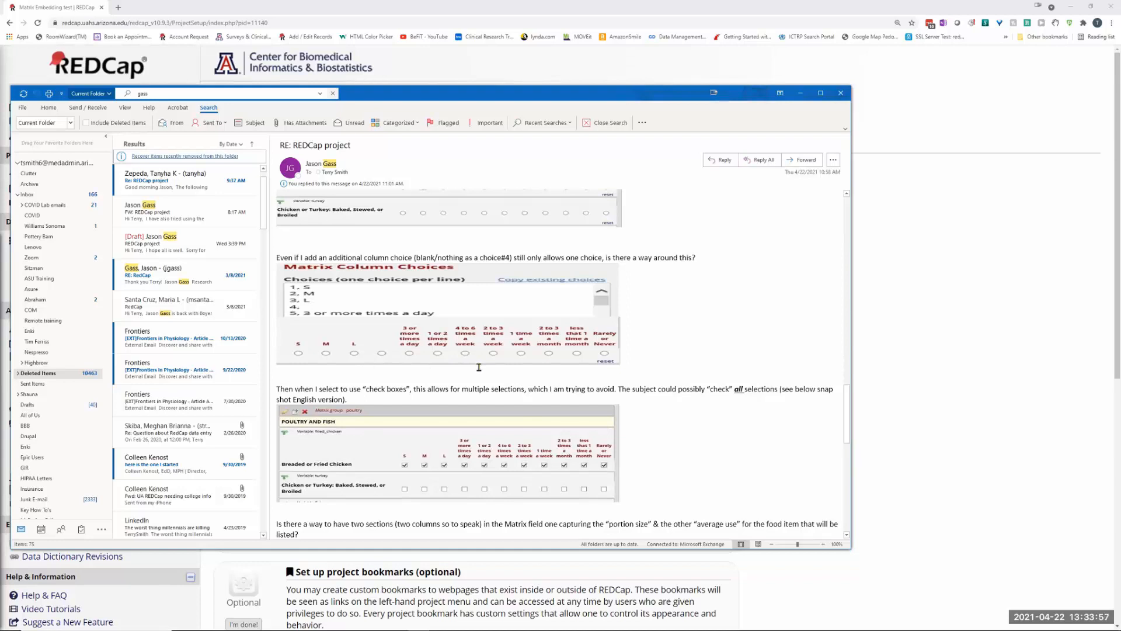
scroll(476, 372, "down", 1)
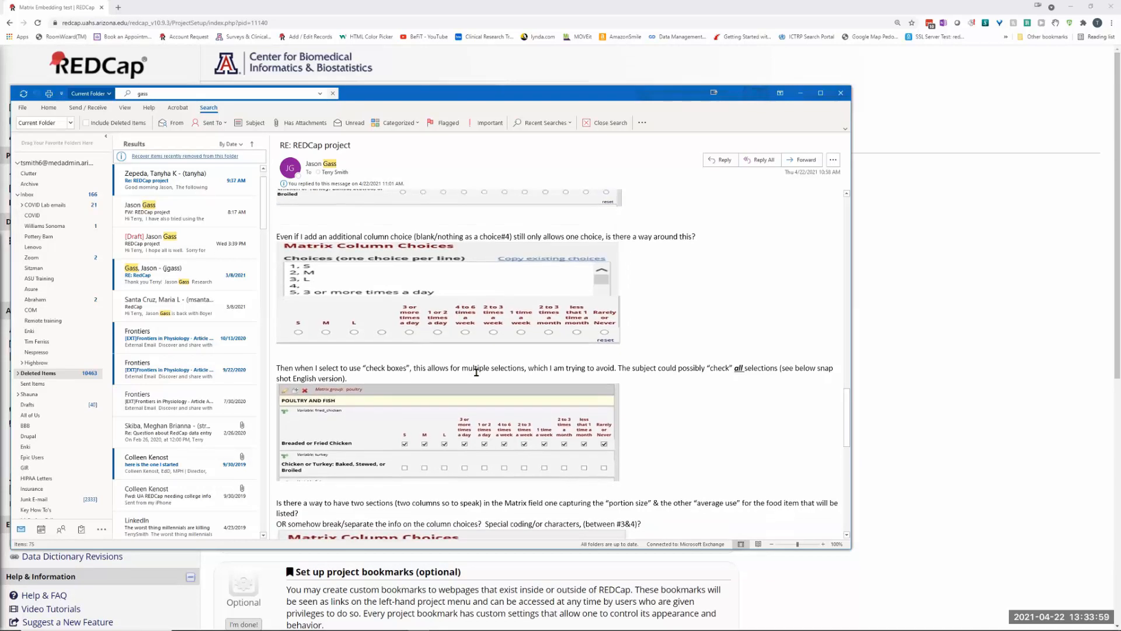
scroll(476, 370, "up", 1)
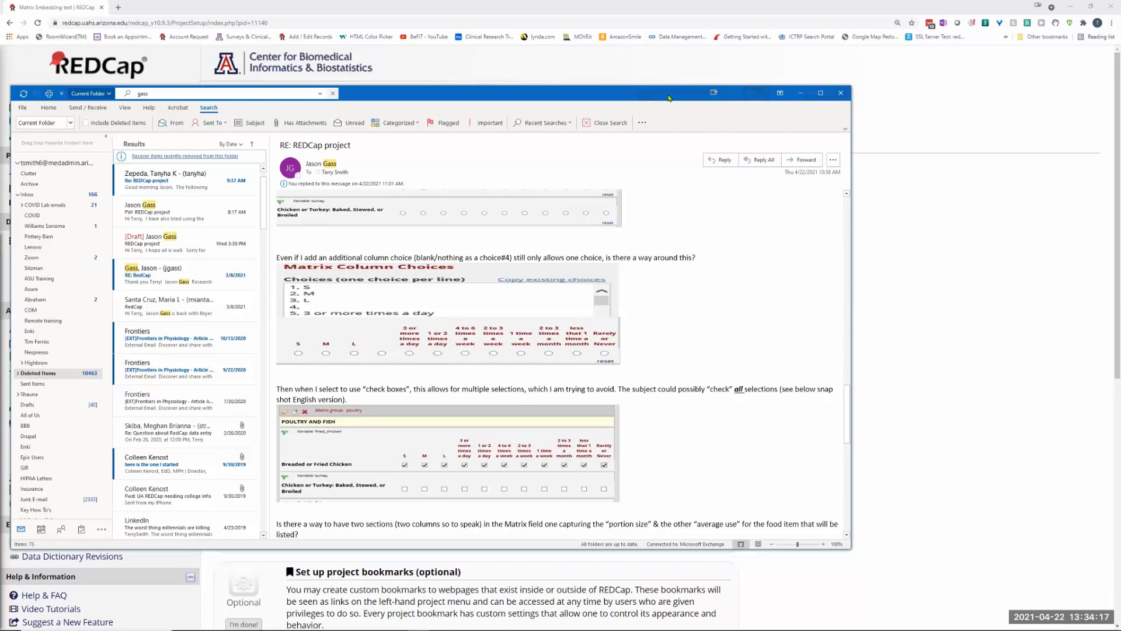
left_click(800, 93)
Step: Open the Matrix Test instrument in the Online Designer and review the chicken table with its embedded fields
left_click(358, 359)
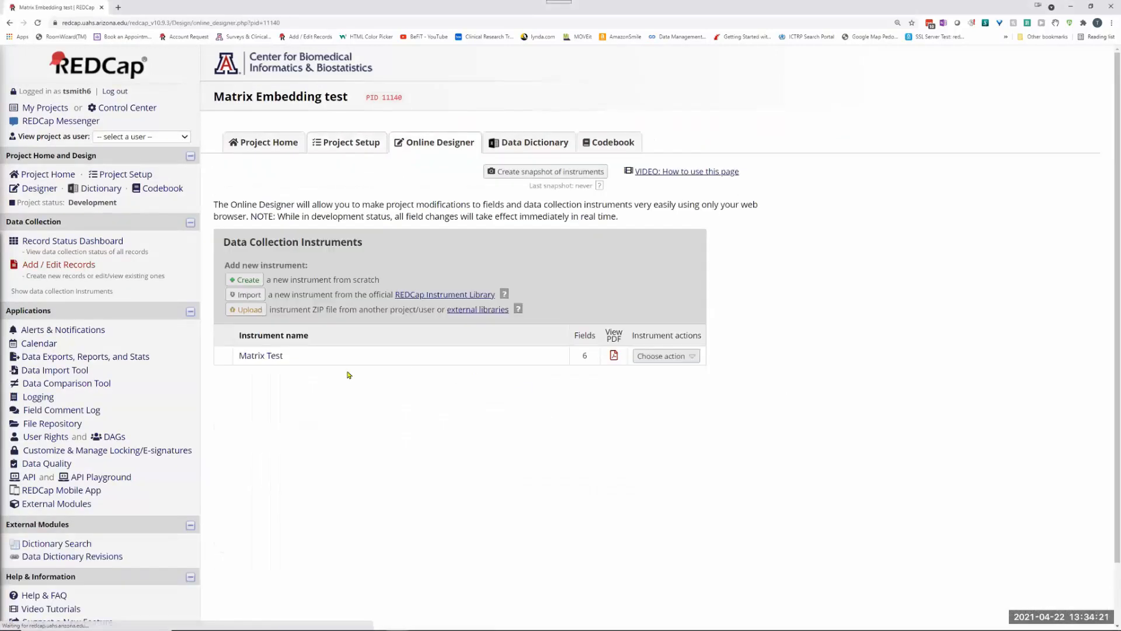
left_click(261, 358)
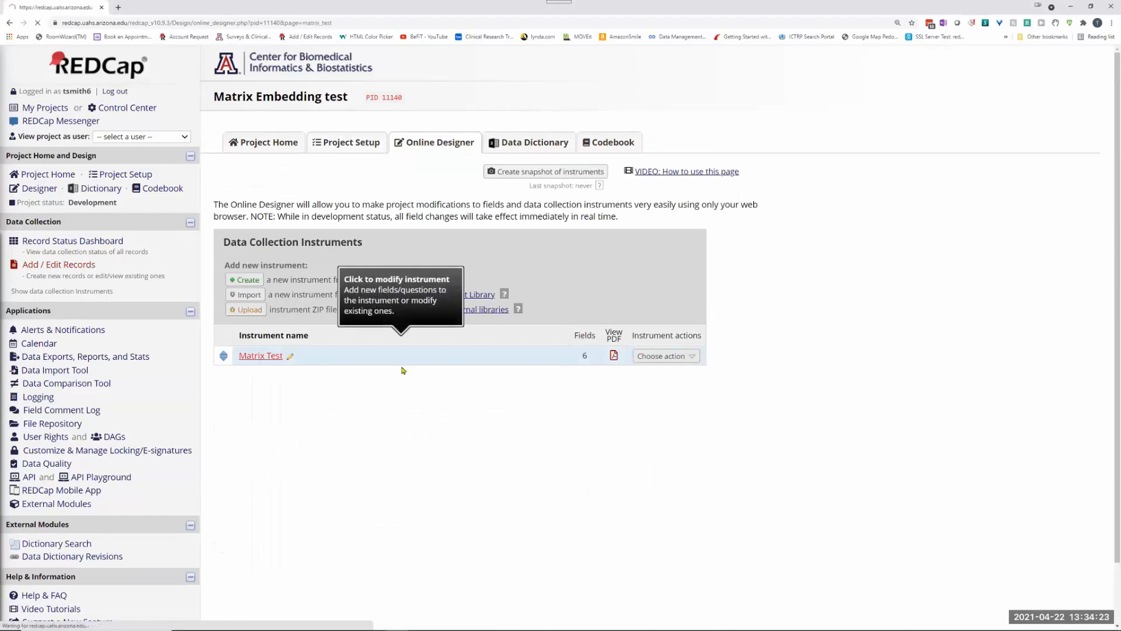
scroll(614, 378, "down", 2)
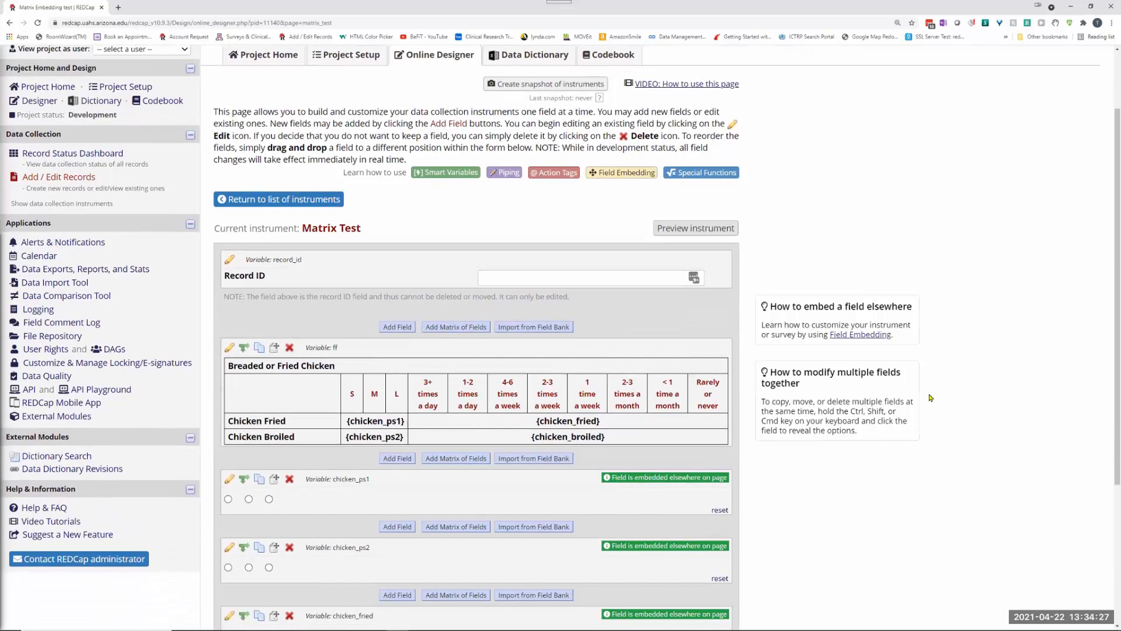
scroll(958, 452, "down", 3)
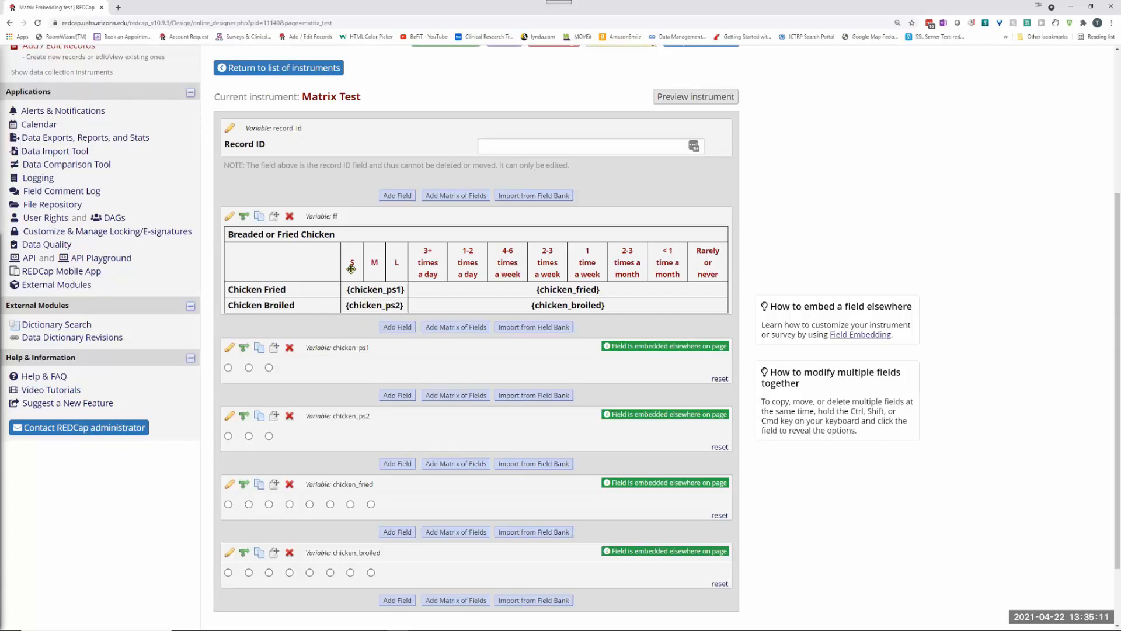
Step: Examine the choices and alignment settings of the chicken_ps1 field and close it without saving
left_click(229, 348)
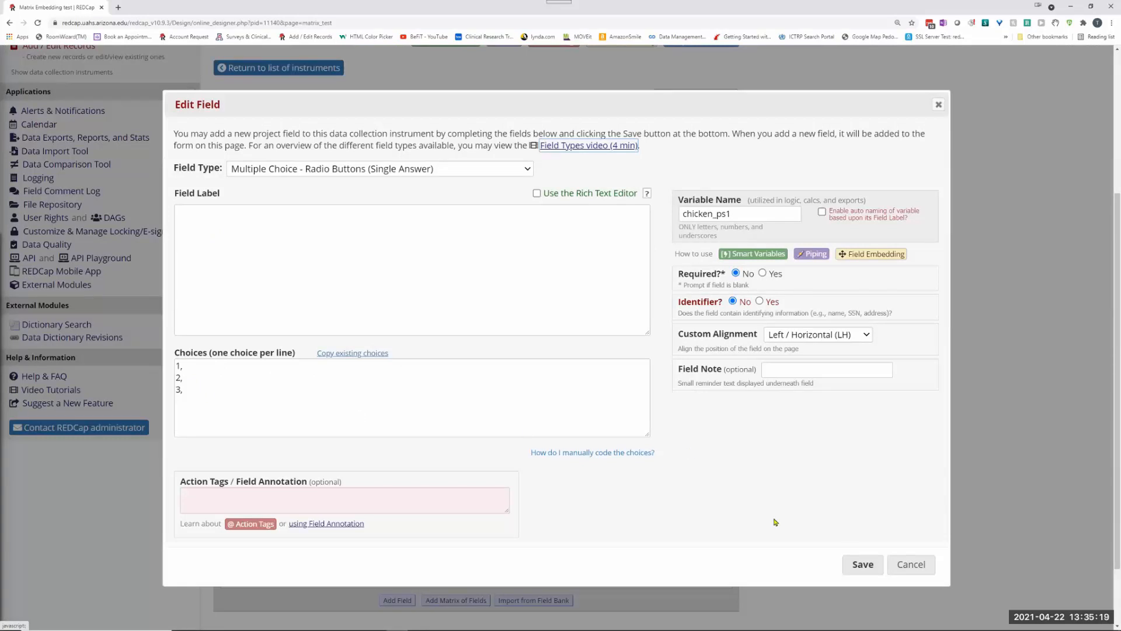
left_click(912, 570)
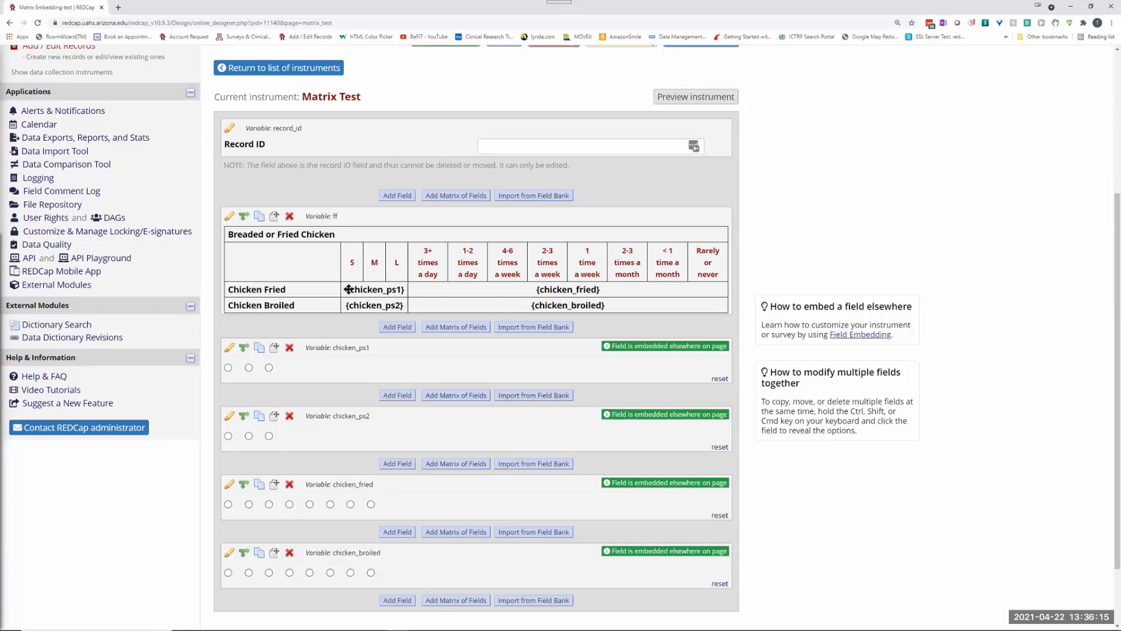
Step: Add a new record to view the Matrix Test data entry form with the embedded radio buttons
scroll(353, 358, "down", 1)
scroll(304, 281, "up", 2)
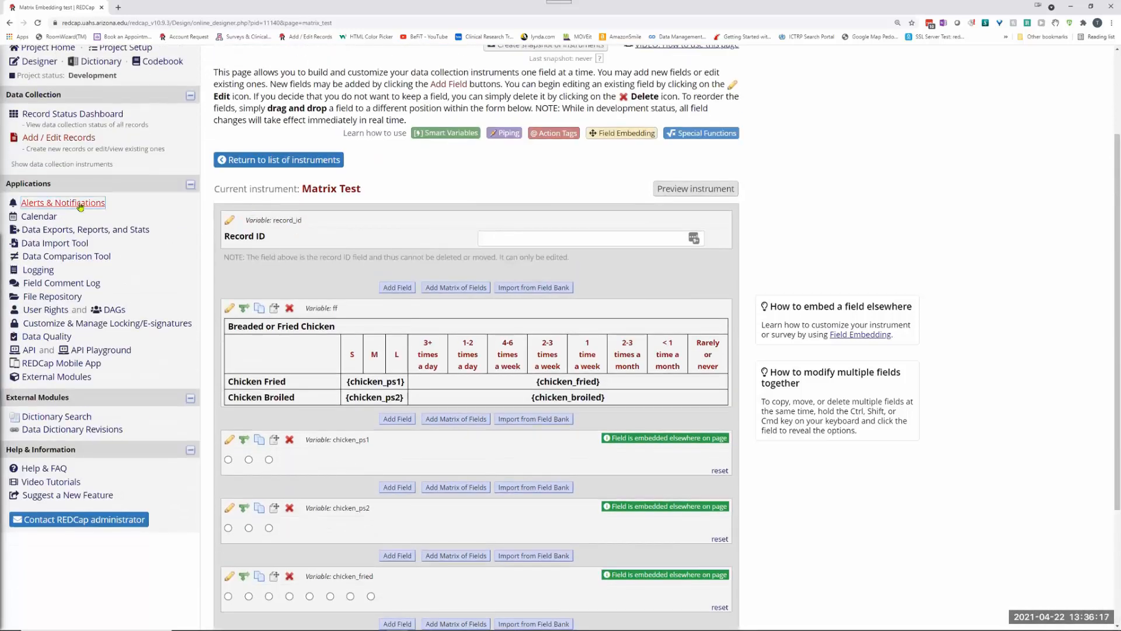
left_click(59, 138)
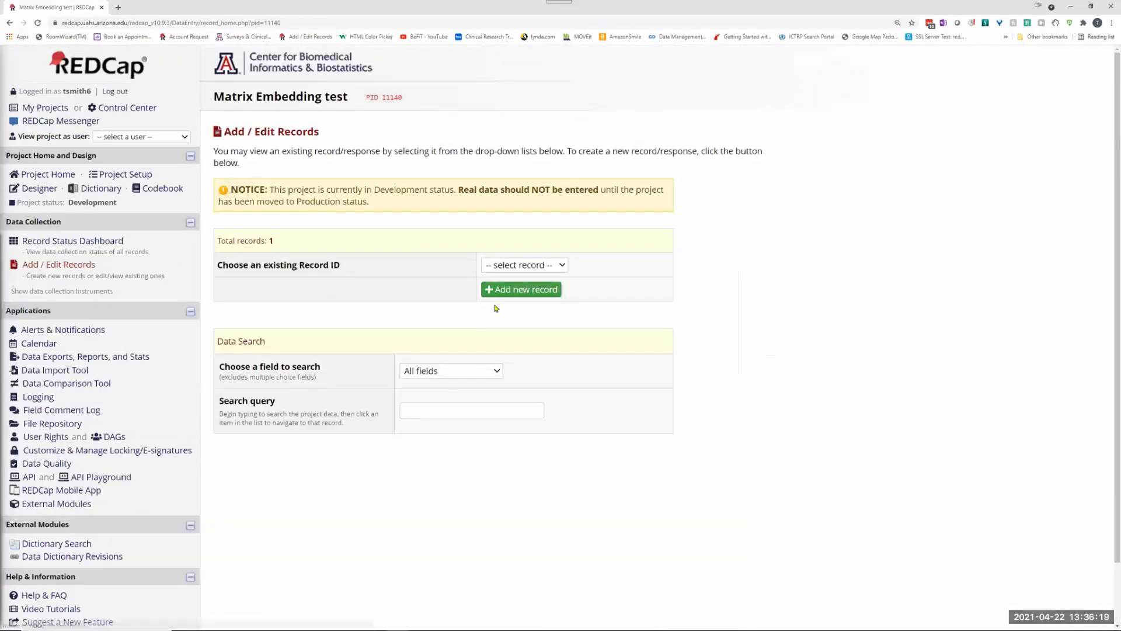
left_click(522, 290)
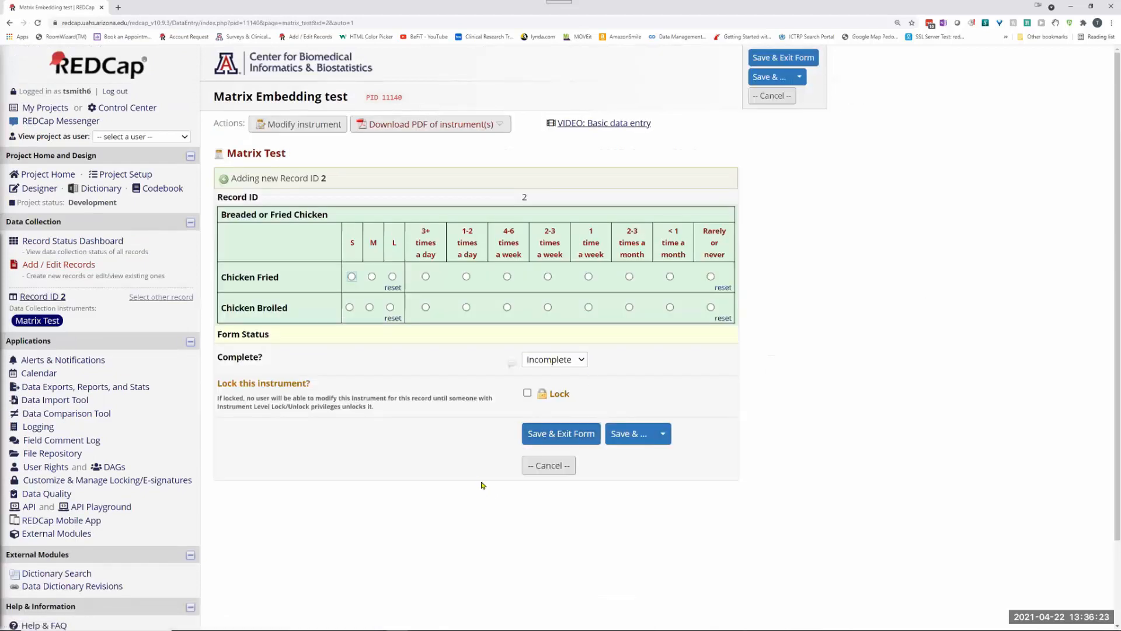
Step: Inspect the Chicken Broiled "1-2 times a day" radio button in the developer tools and highlight the td.freq span.choicehoriz padding rule
right_click(468, 309)
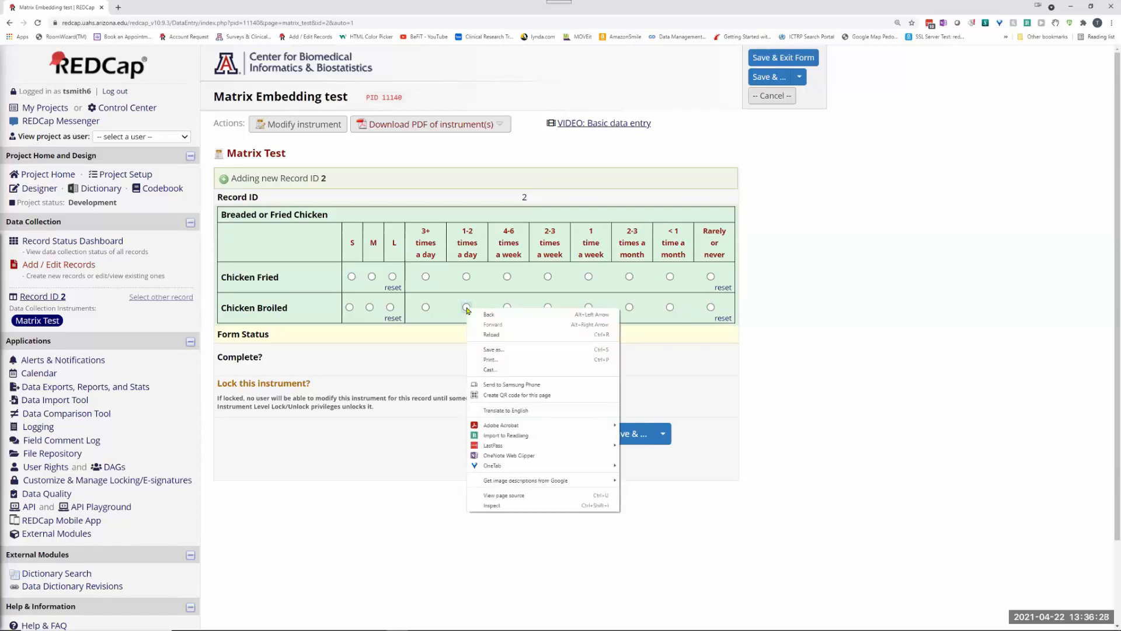
left_click(499, 514)
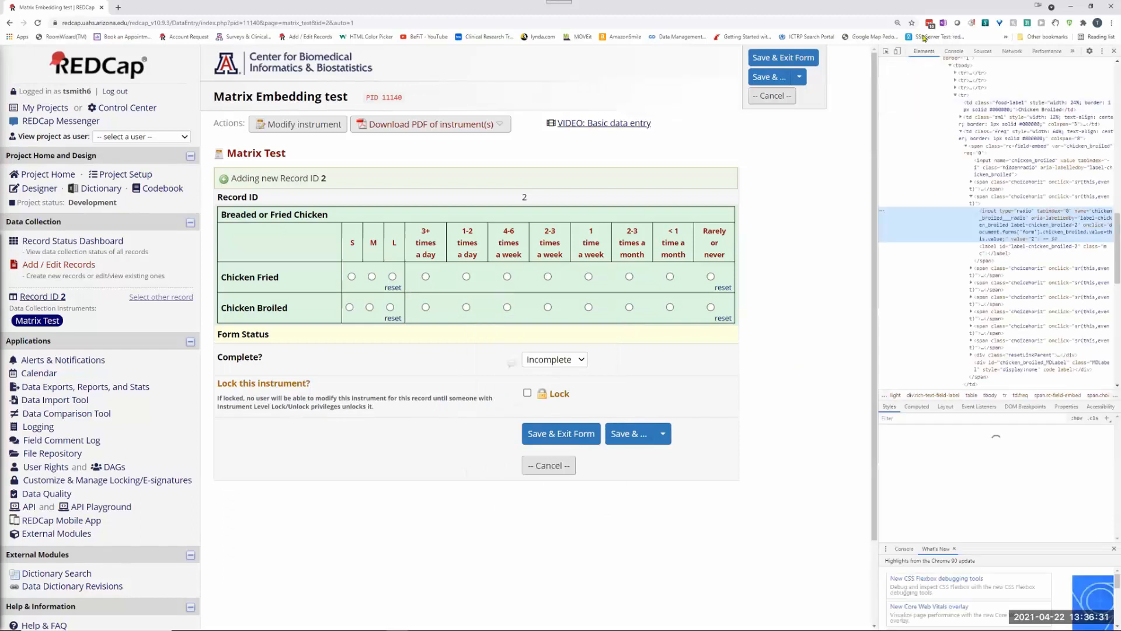
left_click_drag(876, 115, 752, 144)
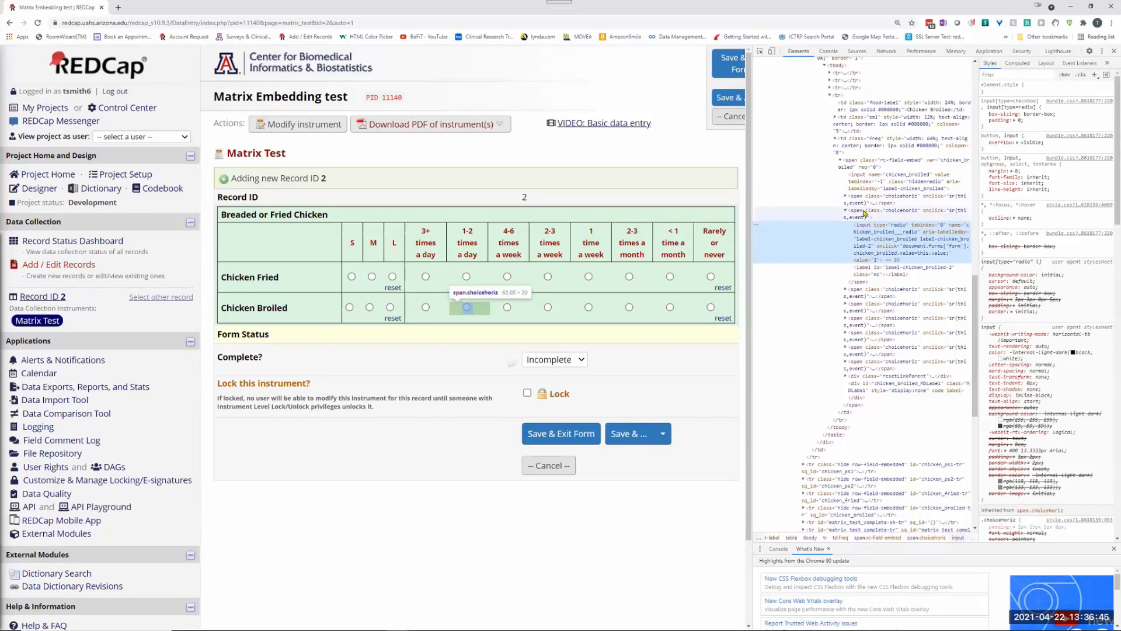
left_click(860, 211)
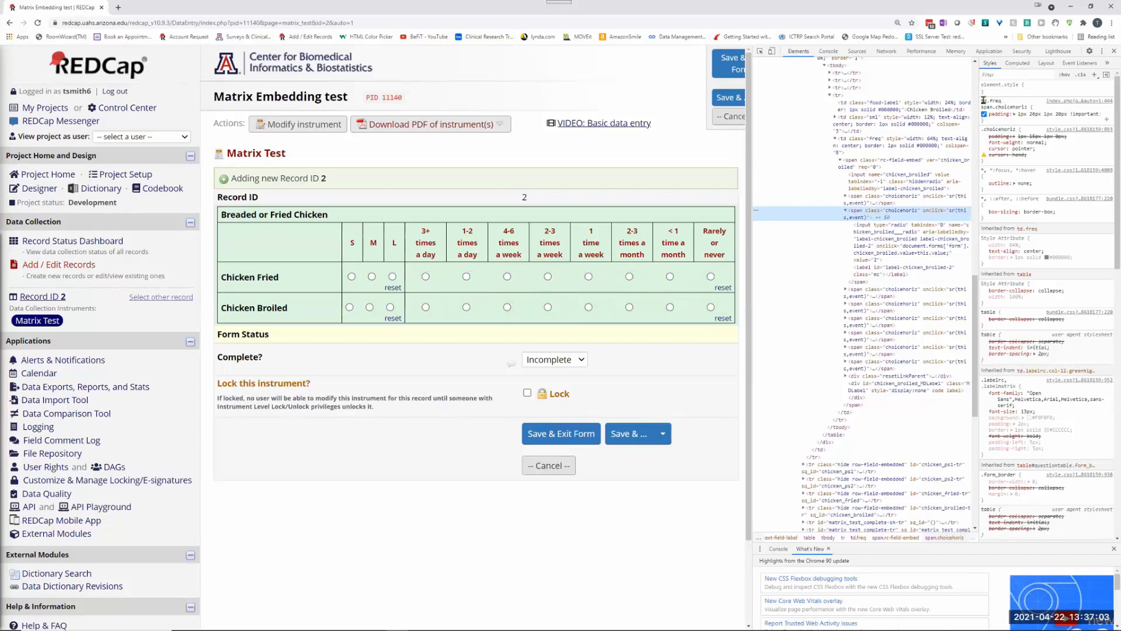
left_click_drag(986, 100, 1099, 114)
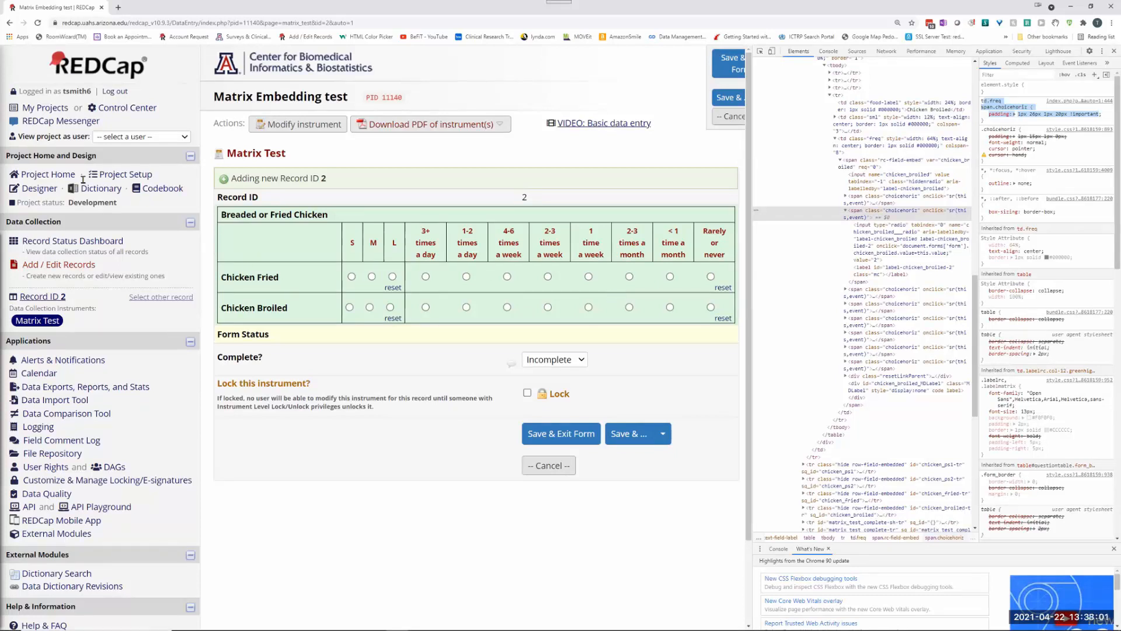
Step: Return to the Matrix Test instrument in the designer, close the developer tools, and open the ff field for editing
left_click(45, 193)
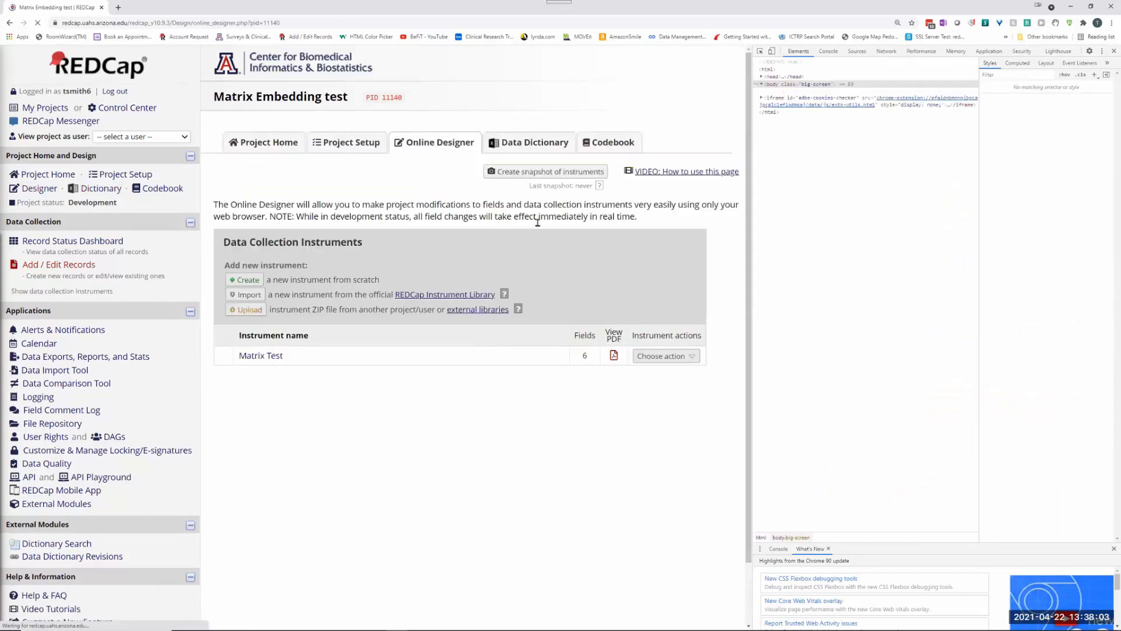
left_click(1113, 52)
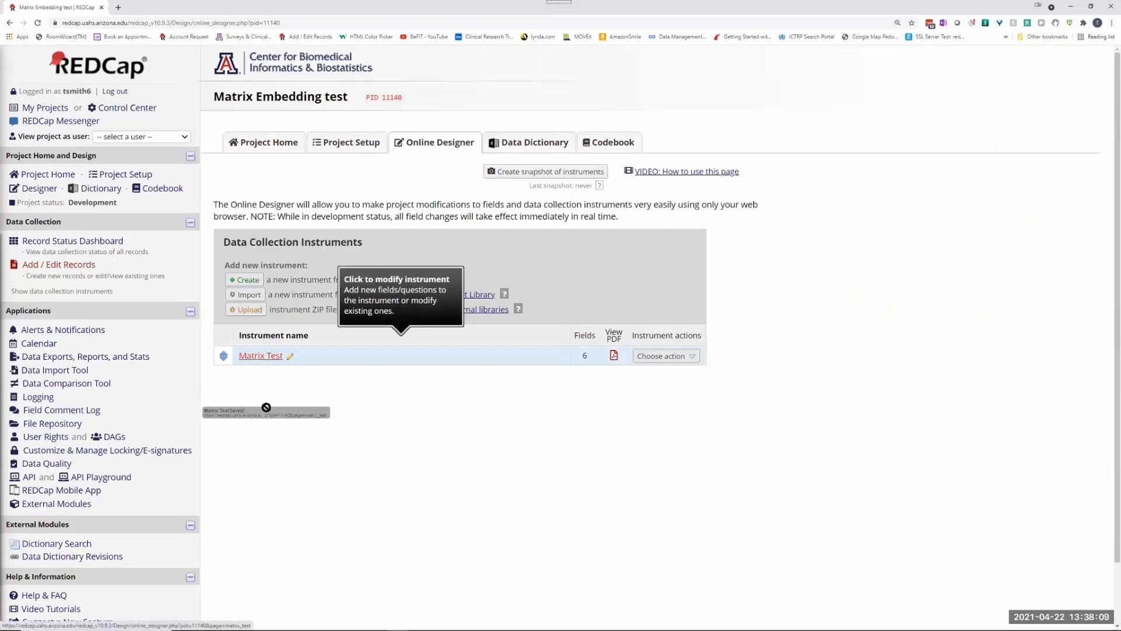
left_click(264, 358)
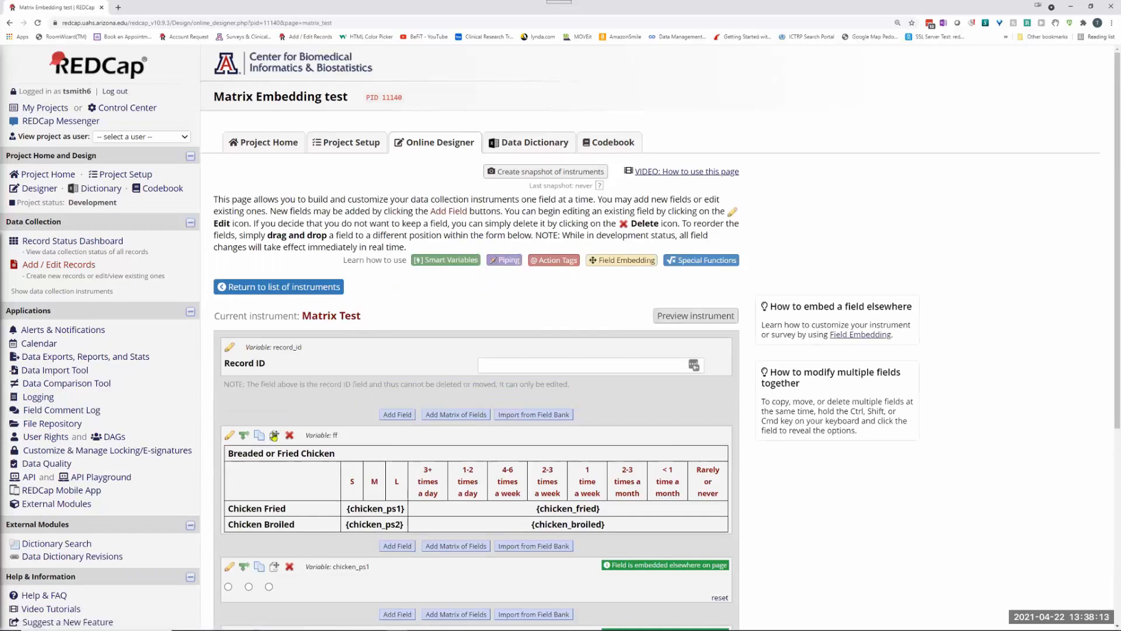
left_click(229, 436)
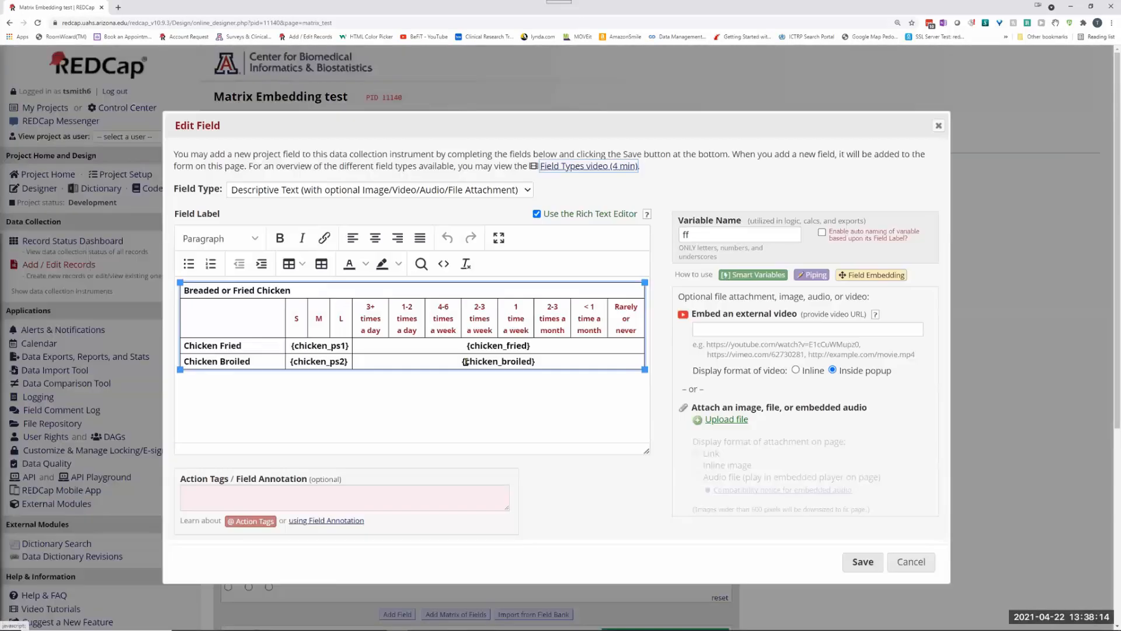
Step: View the ff field label's source code, examine the cells' sml and freq classes, and close it without saving
left_click(443, 264)
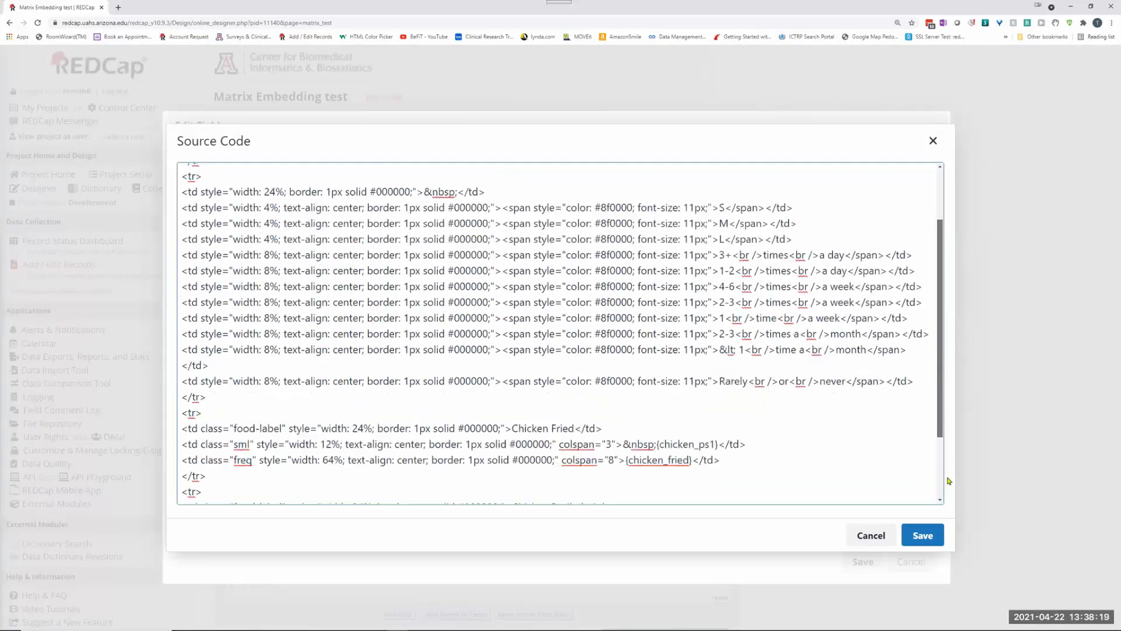
scroll(946, 379, "down", 3)
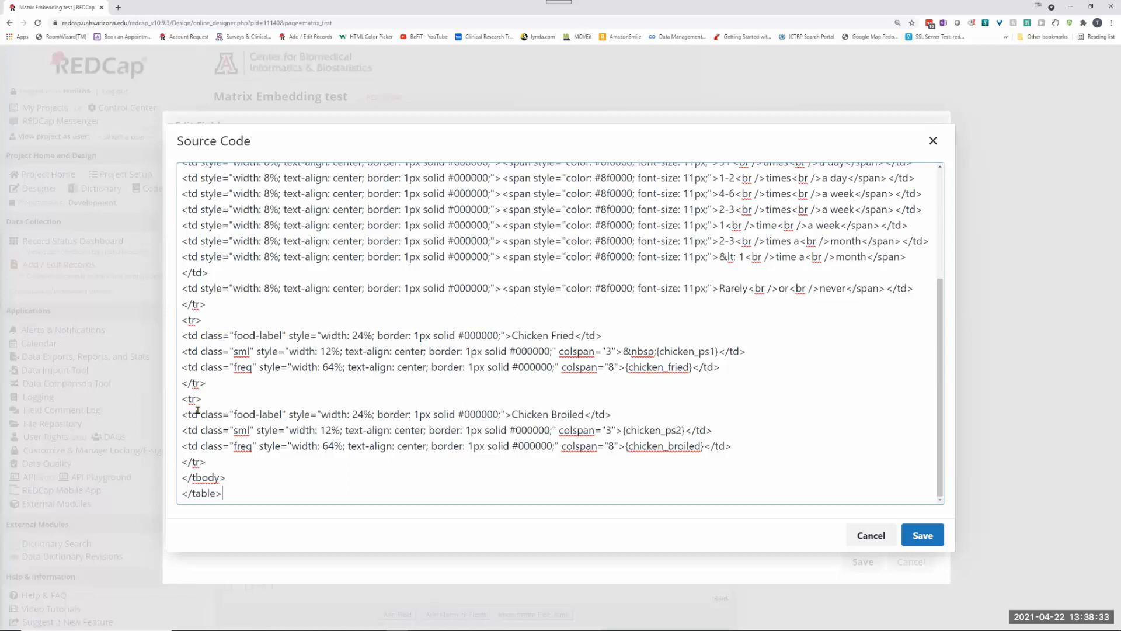
left_click(239, 351)
left_click_drag(233, 368, 253, 352)
left_click_drag(231, 433, 248, 431)
left_click(873, 536)
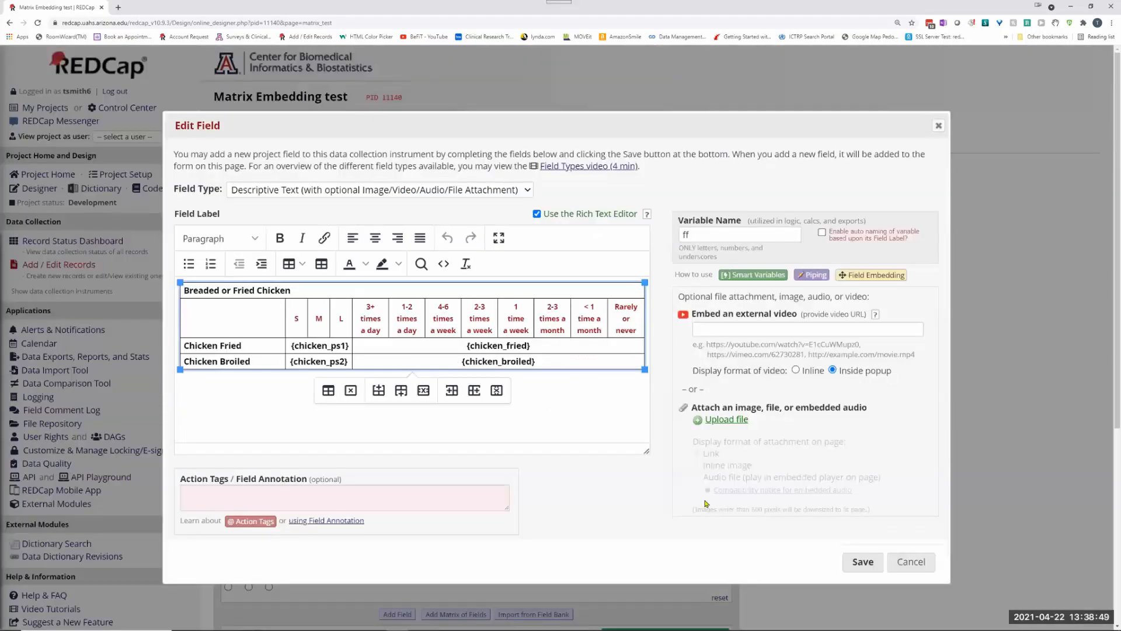
Step: Close the field editor without saving and open the project's External Modules page to find REDCap CSS Injector
key("Escape")
left_click(75, 504)
scroll(328, 513, "down", 2)
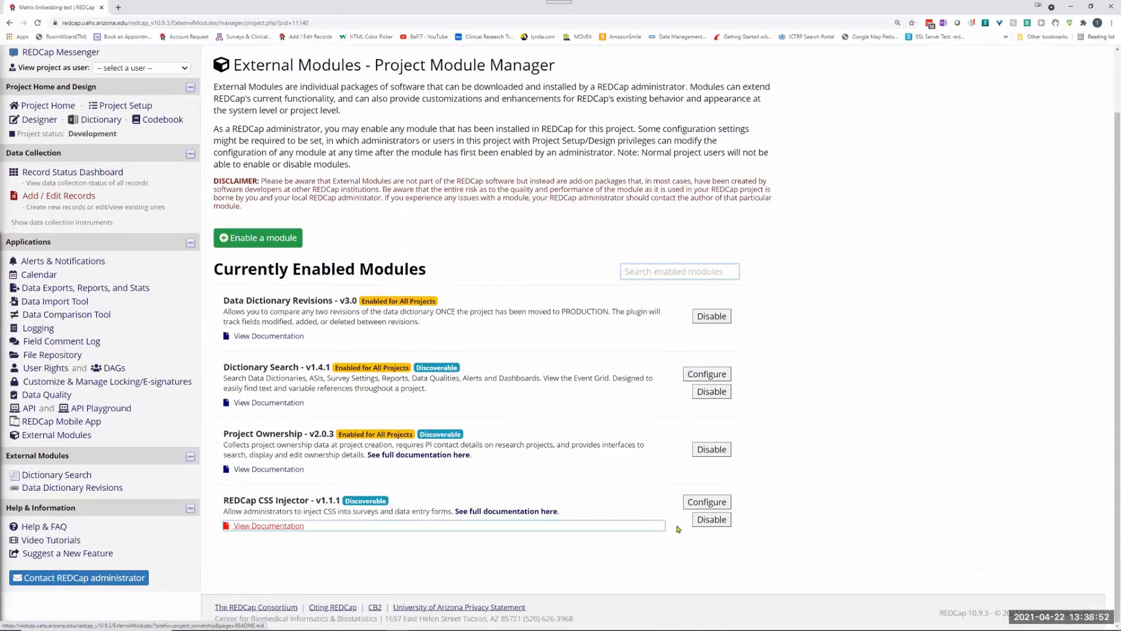
Step: Open the REDCap CSS Injector configuration and examine the padding-top rules for td.freq and td.sml
left_click(706, 501)
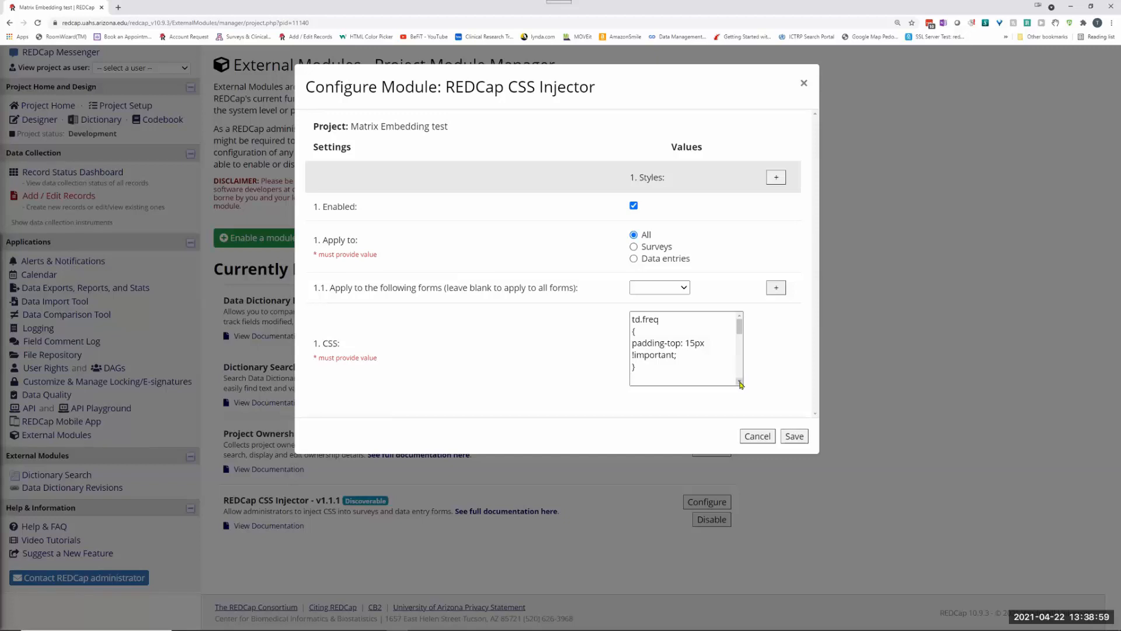
left_click(740, 382)
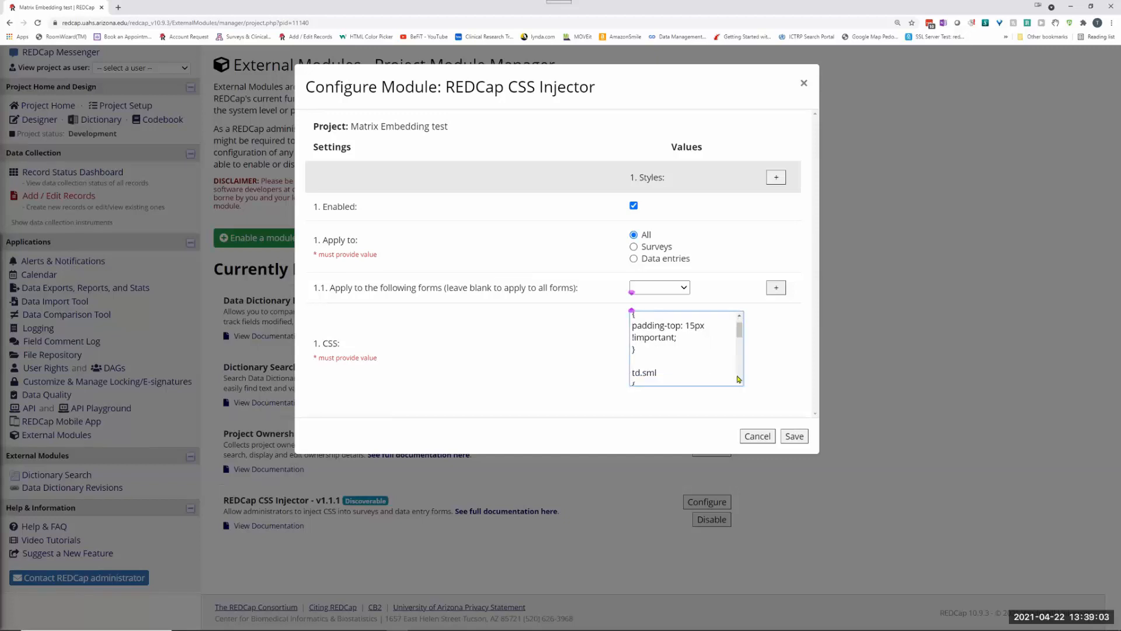
left_click(740, 382)
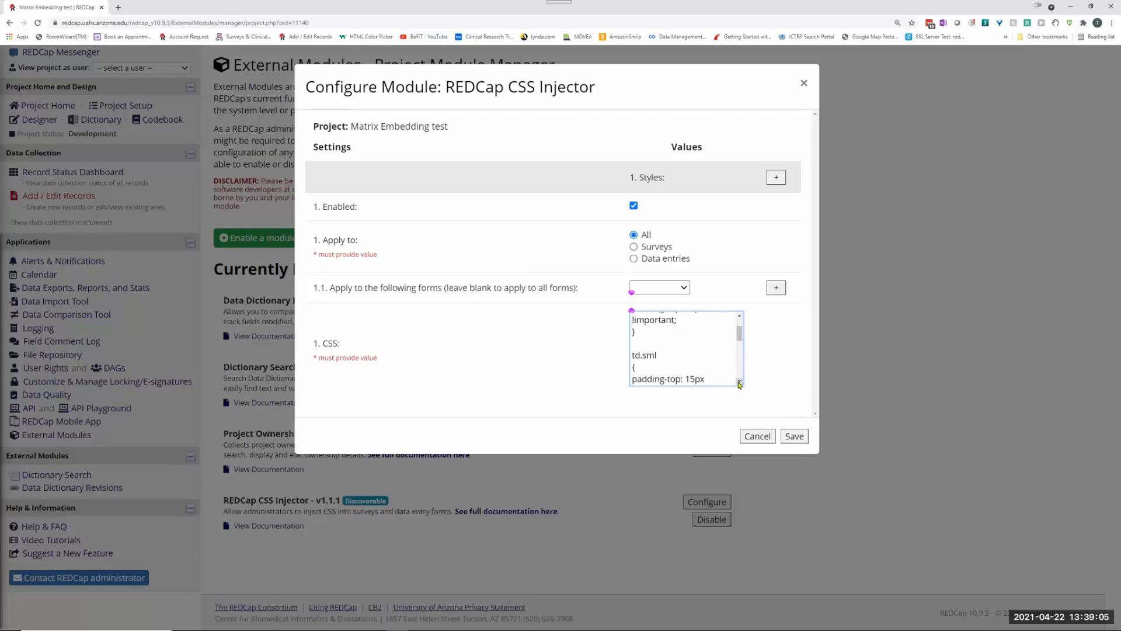
left_click(740, 382)
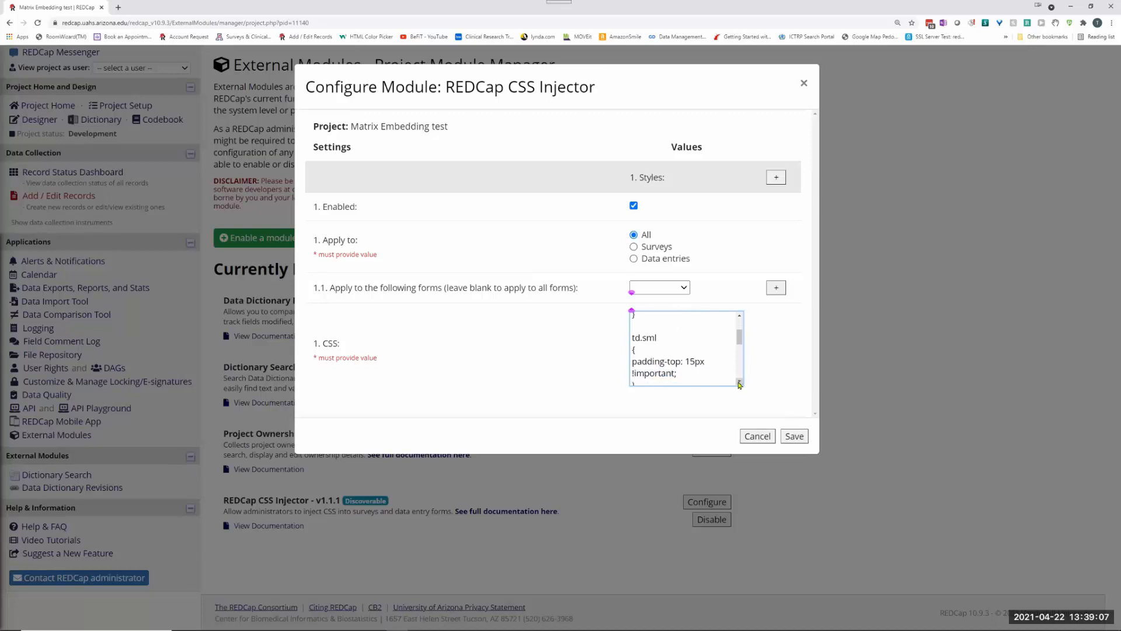
left_click(740, 382)
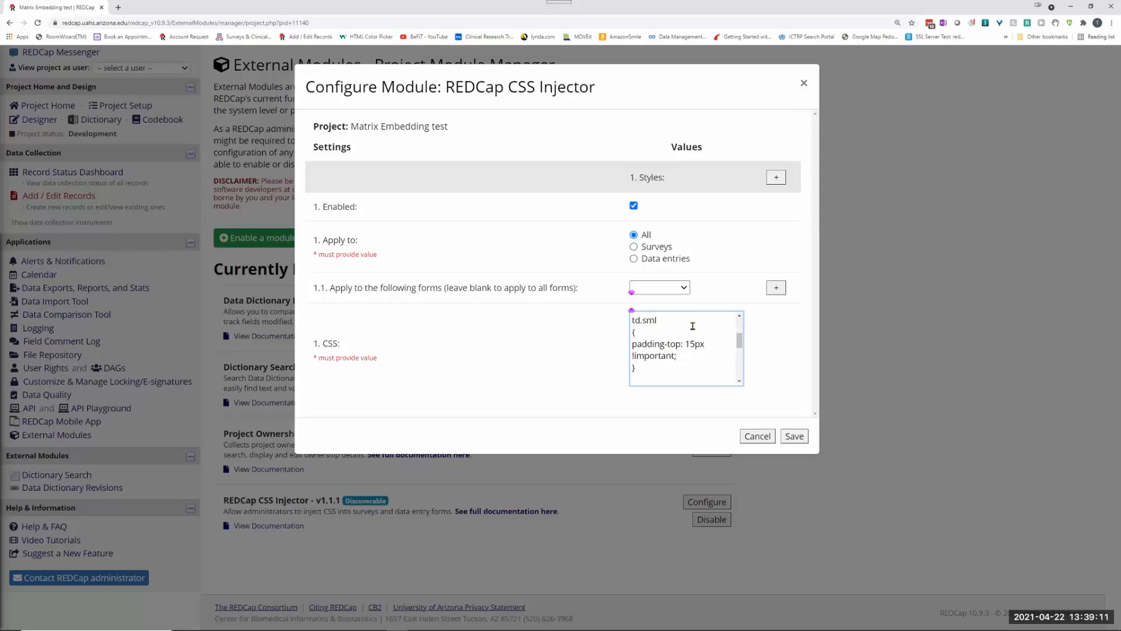
Step: Examine the span.choicehoriz padding rules for td.freq and td.sml, and save the module configuration
left_click_drag(739, 343, 741, 356)
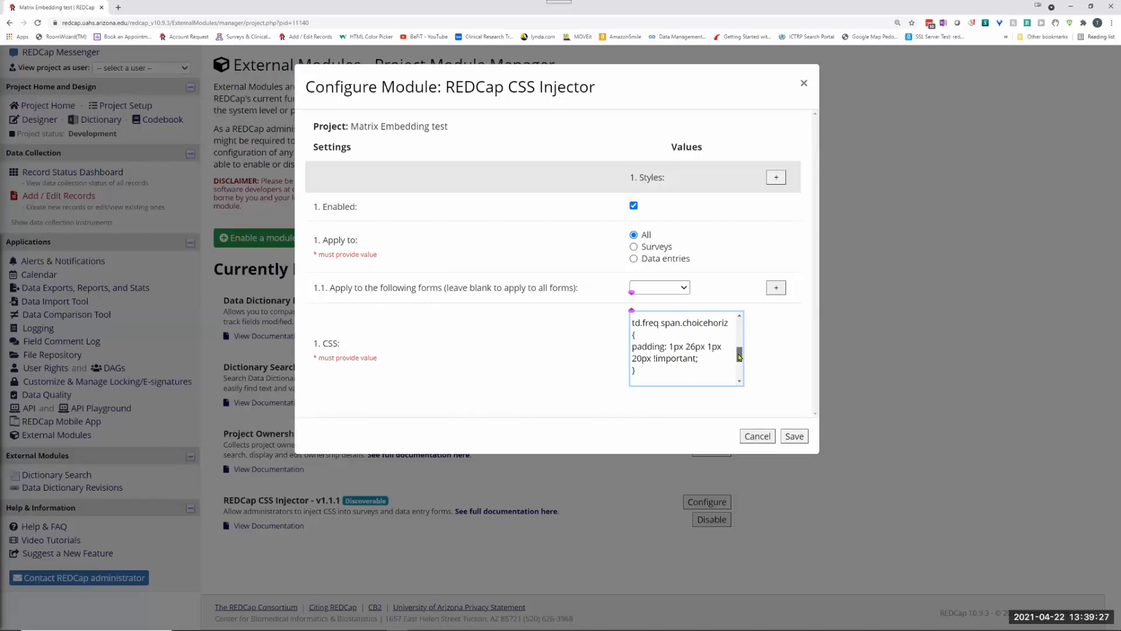
mouse_move(738, 357)
left_mouse_down()
mouse_move(736, 372)
mouse_move(735, 356)
left_mouse_up()
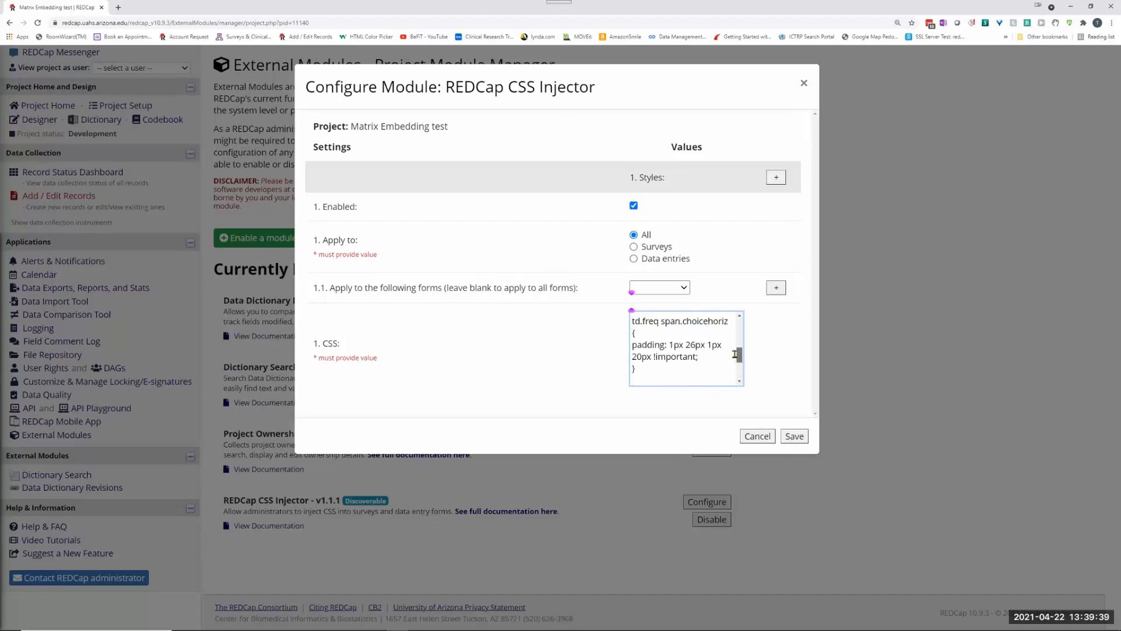
left_click_drag(645, 321, 649, 323)
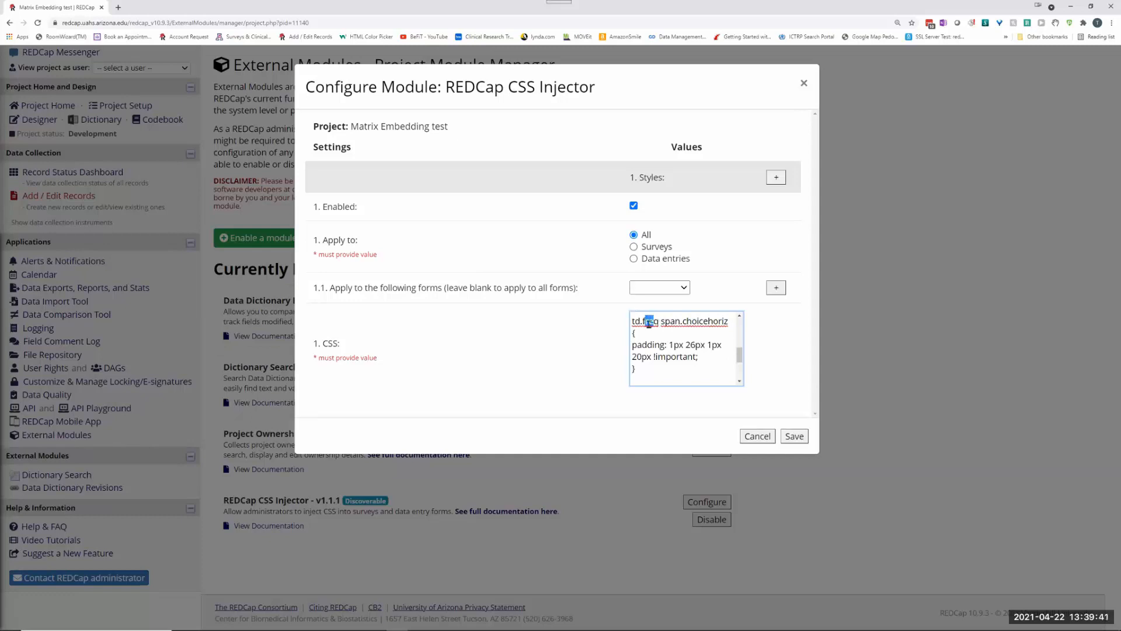
left_click_drag(739, 355, 739, 370)
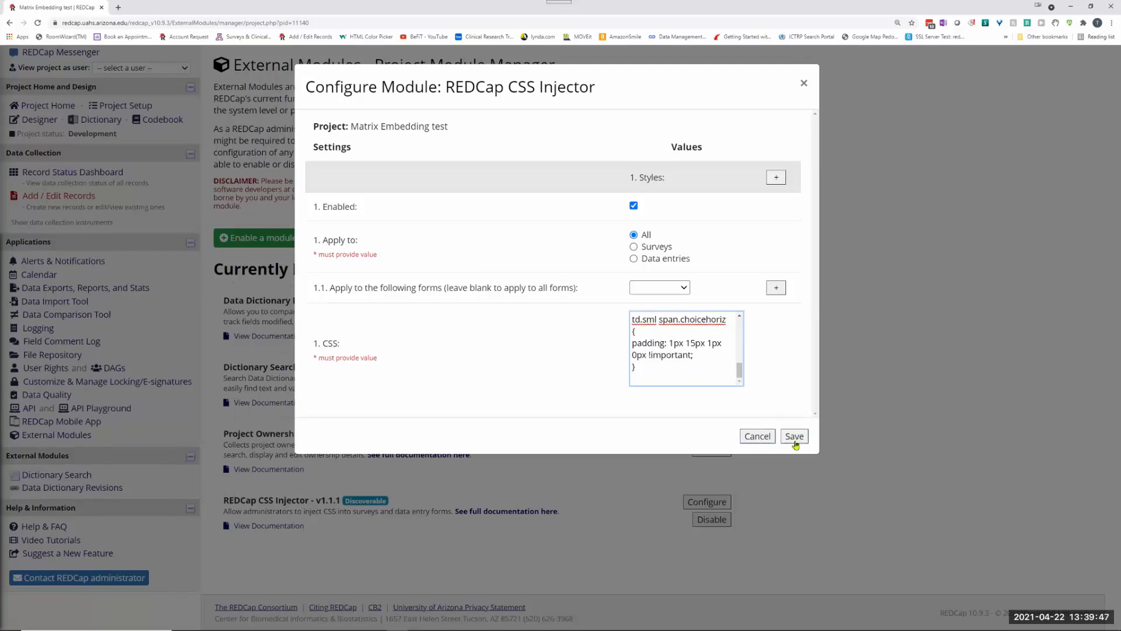
left_click(794, 436)
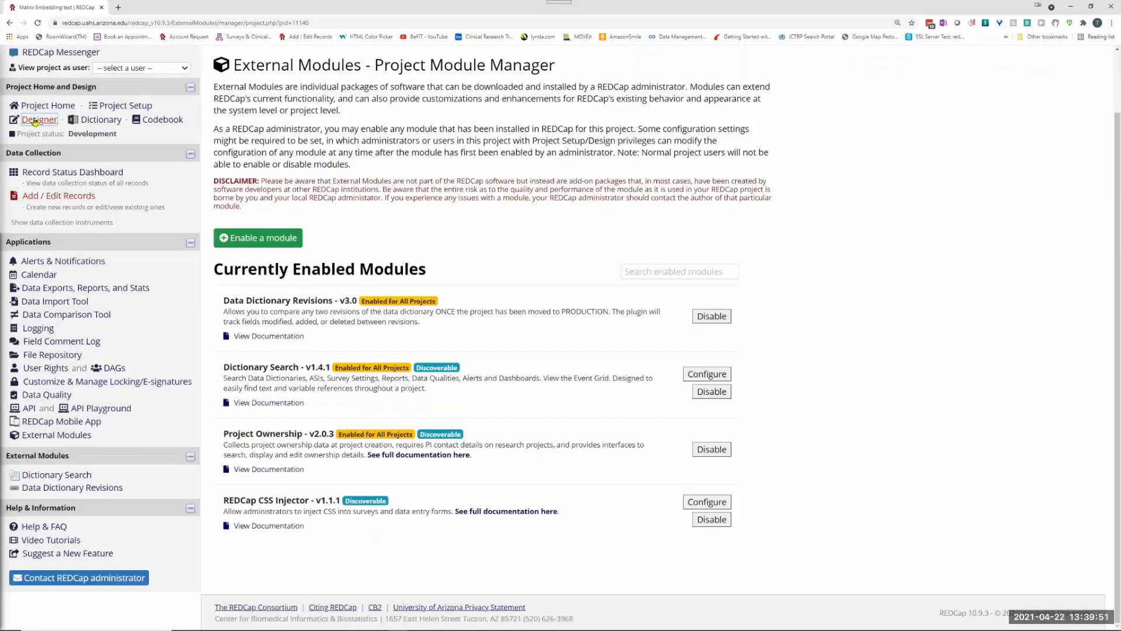
Step: Open the Matrix Test instrument in the Online Designer and copy the chicken_ps2 field
left_click(36, 120)
left_click(248, 355)
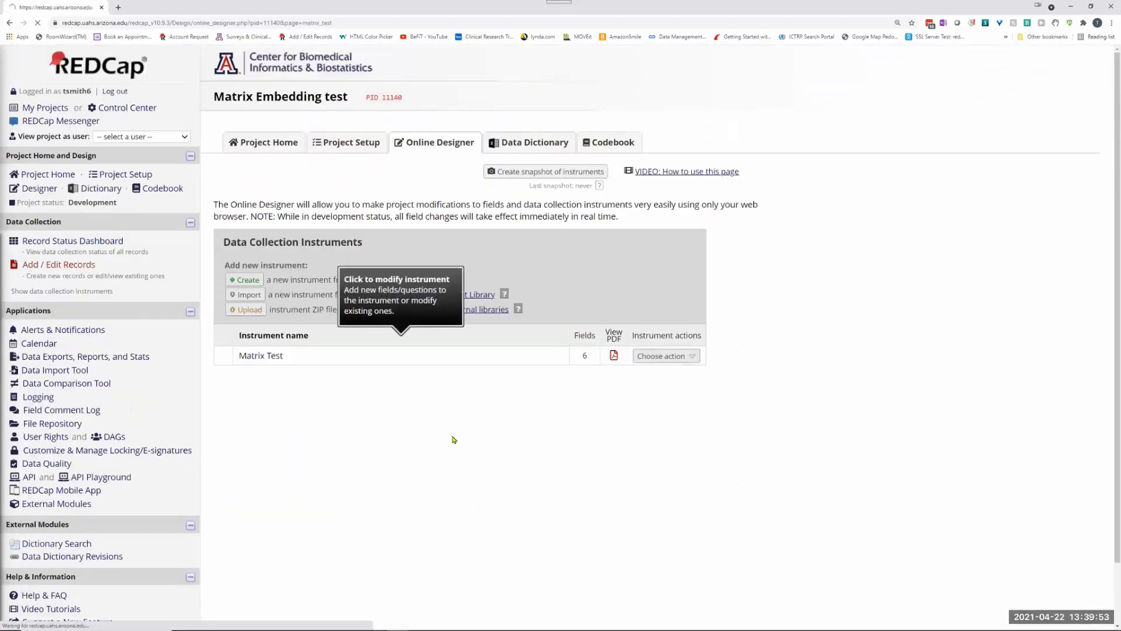
scroll(351, 492, "down", 5)
scroll(351, 492, "down", 1)
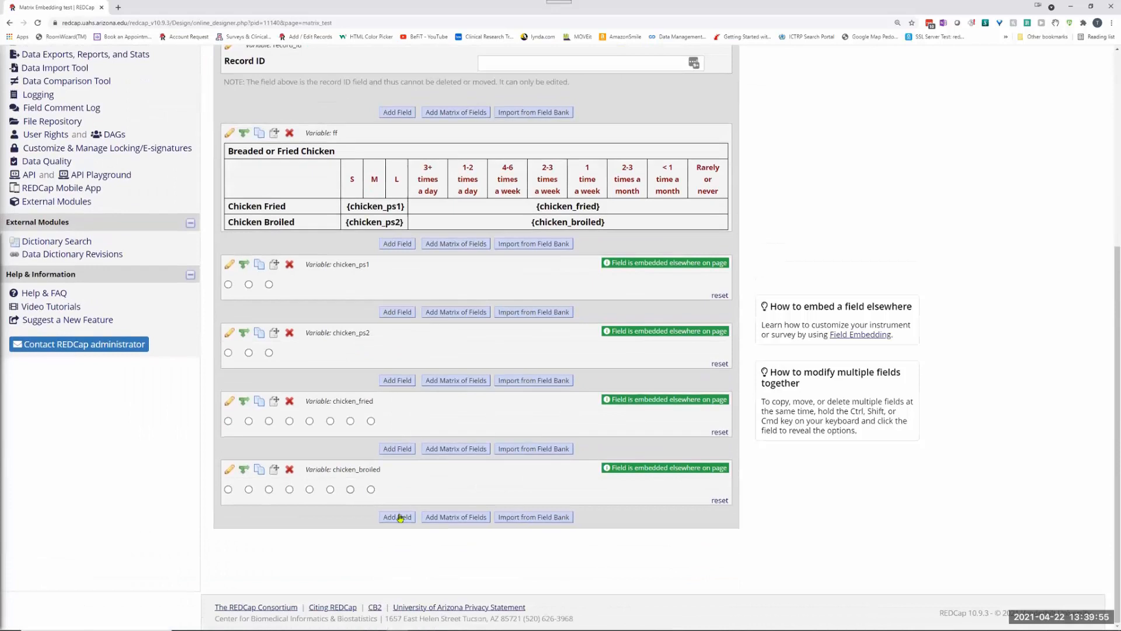
left_click(397, 381)
left_click(939, 143)
left_click(260, 334)
left_click(617, 369)
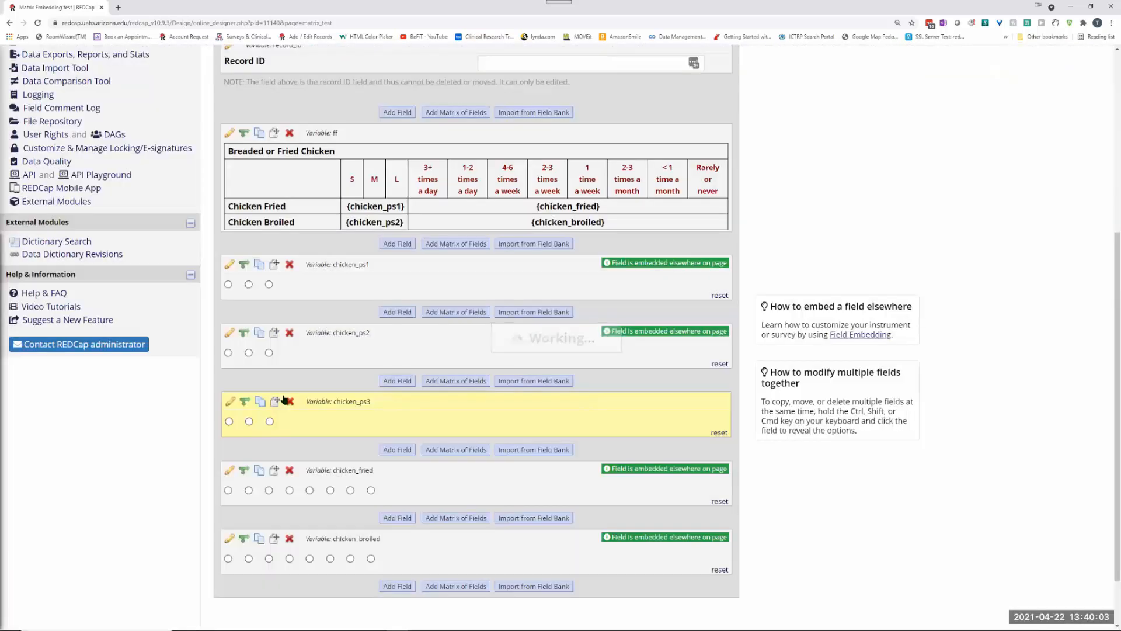
Step: Check the settings of the copied chicken_ps2 field and of chicken_broiled, closing both editors without saving
left_click(230, 402)
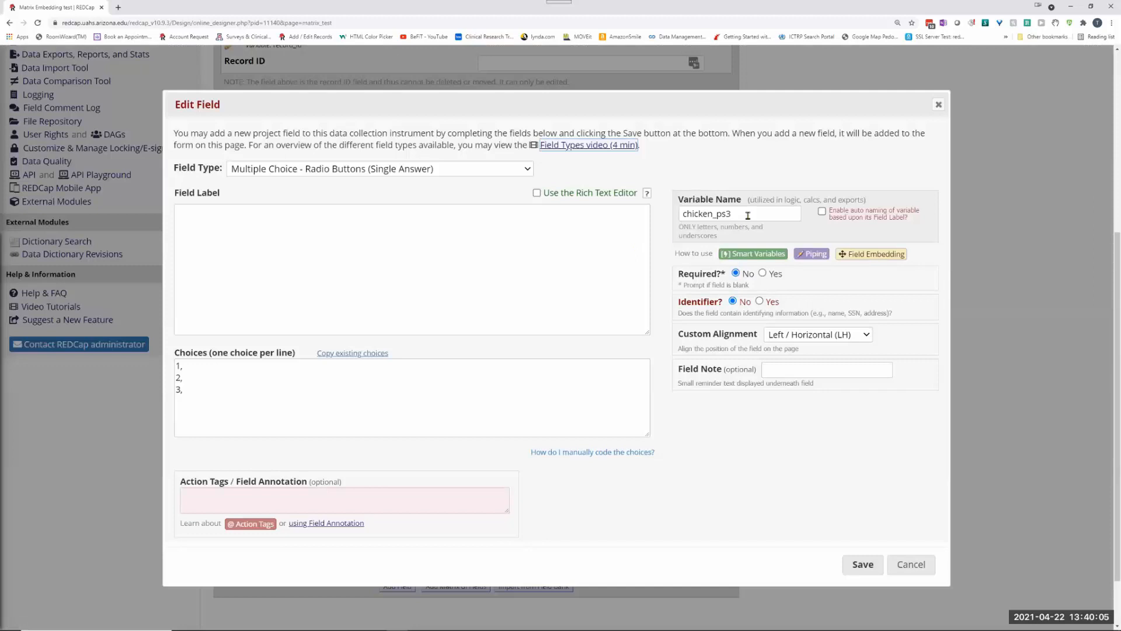
left_click(913, 564)
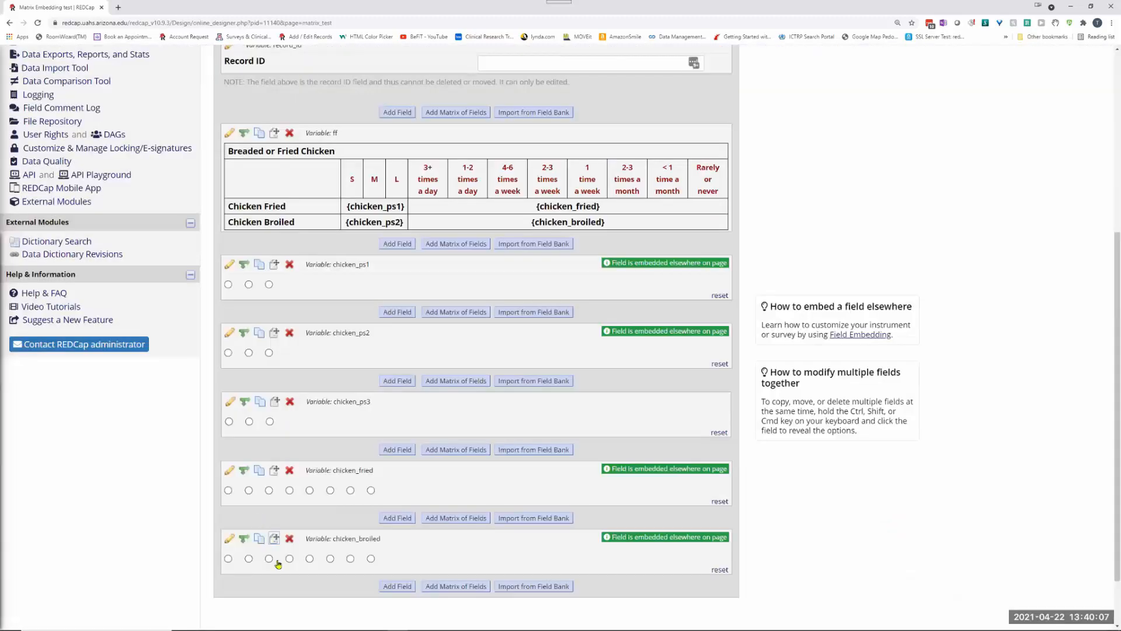
left_click(229, 538)
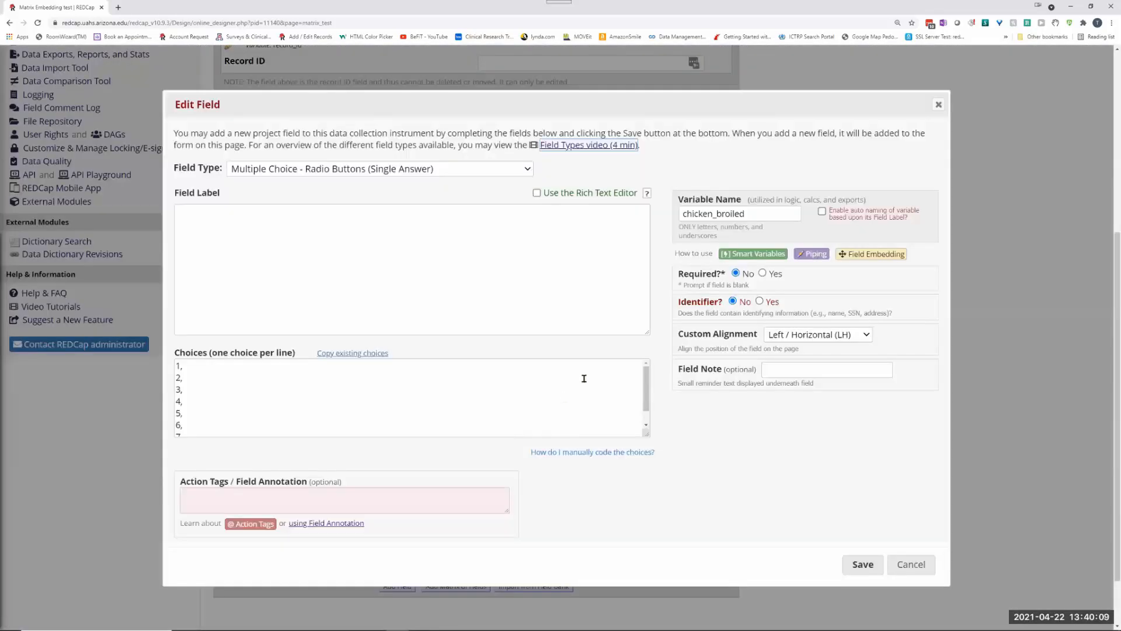
left_click(912, 565)
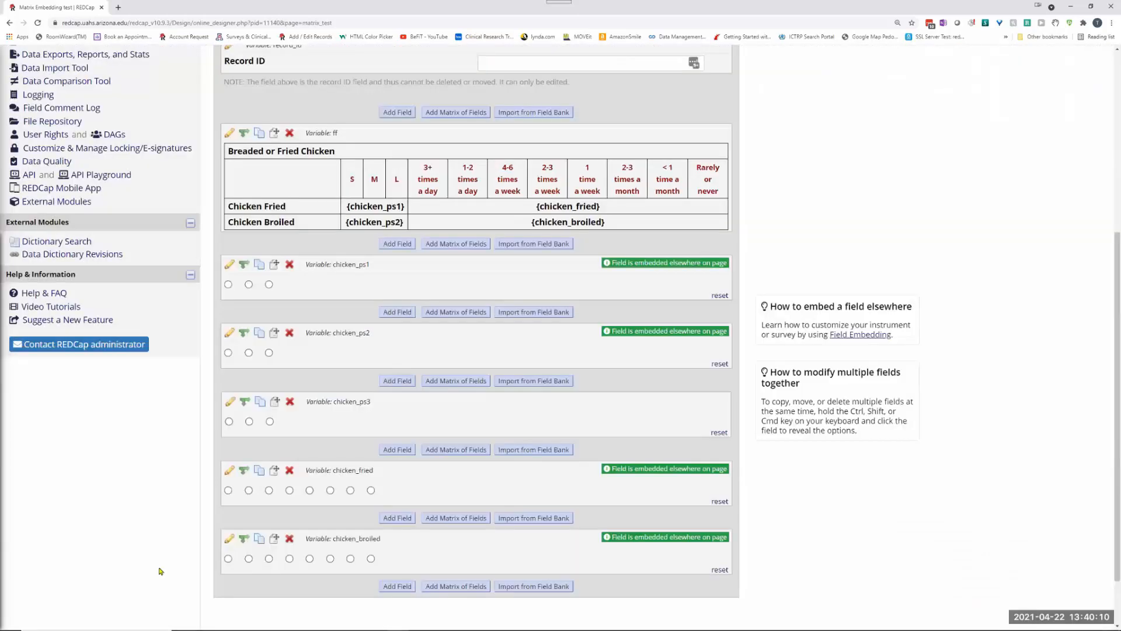
Step: Copy the chicken_broiled field and set the copy's variable name to chicken_chopped
left_click(263, 538)
left_click(623, 370)
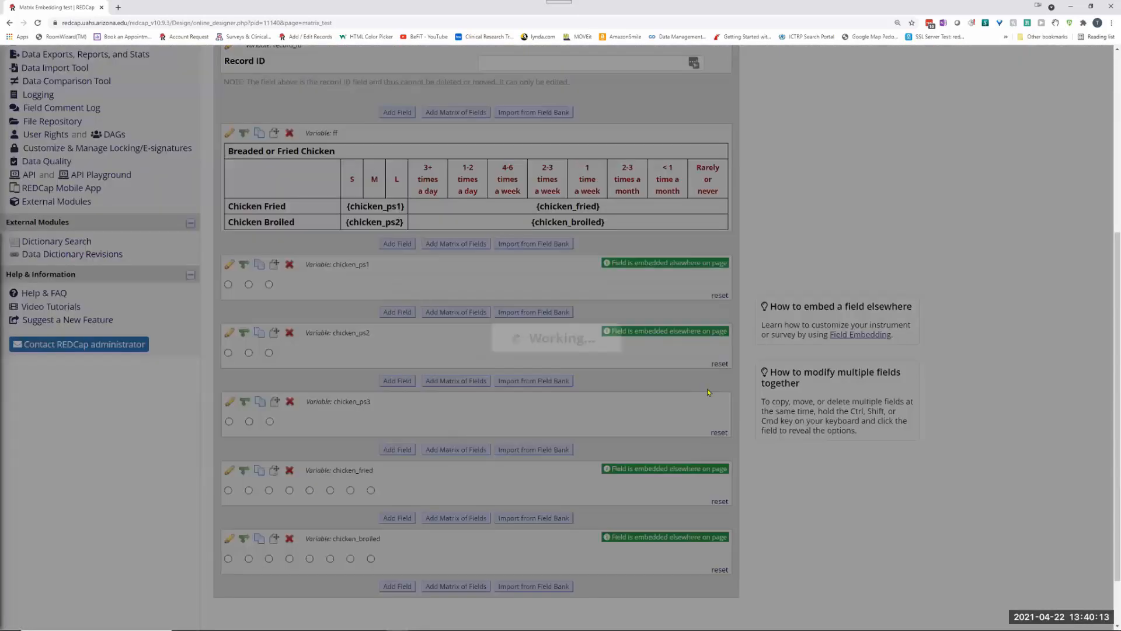
scroll(856, 476, "down", 3)
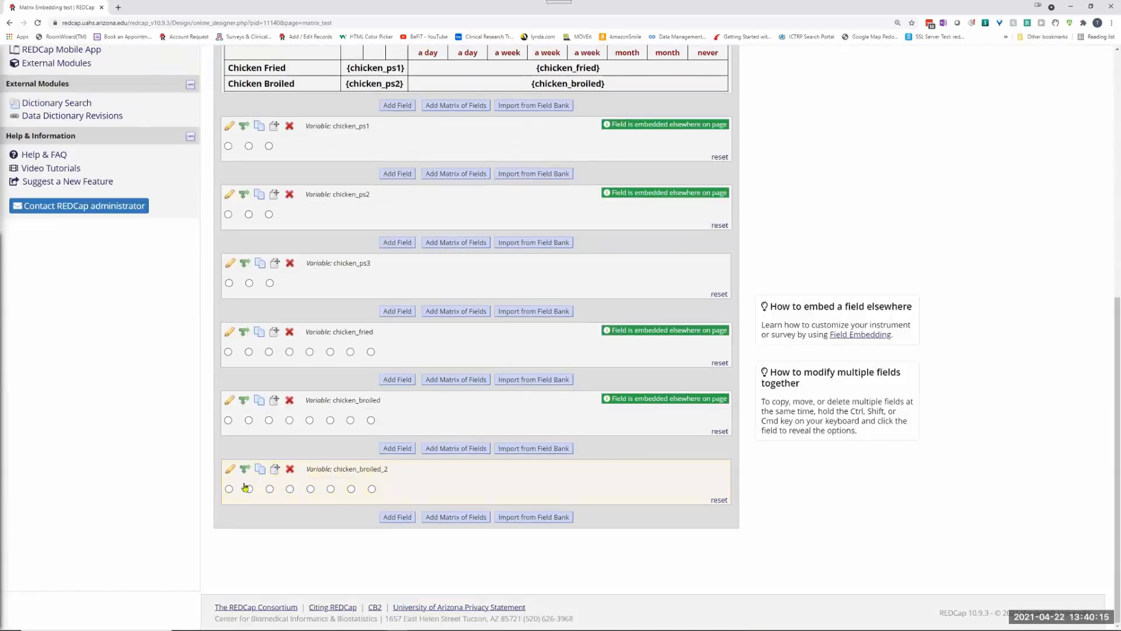
left_click(230, 470)
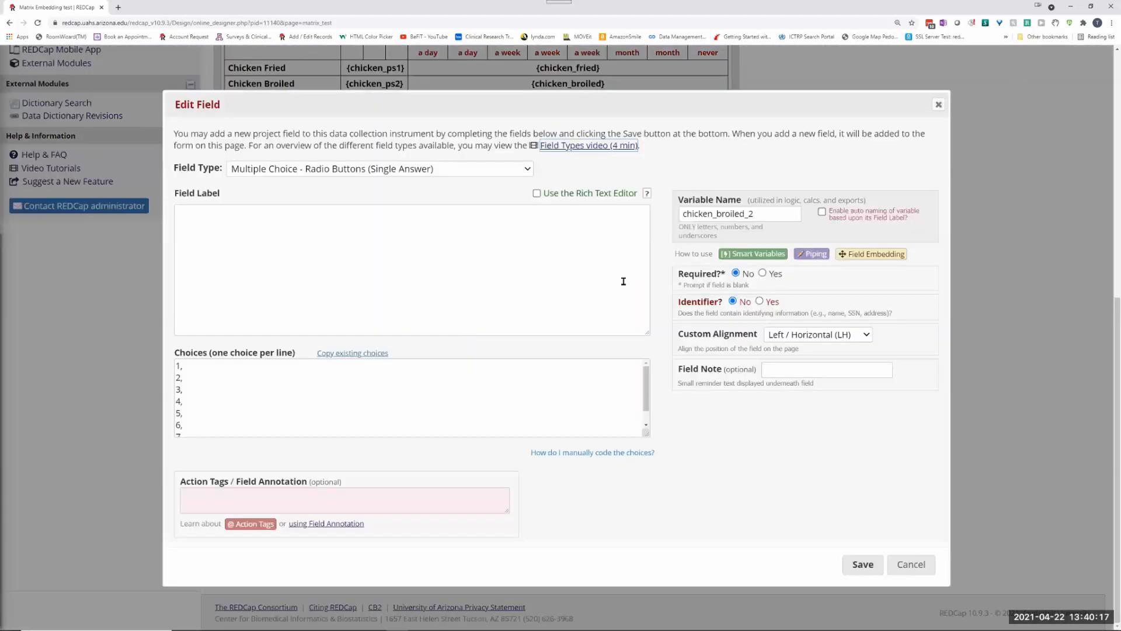
left_click_drag(718, 214, 765, 212)
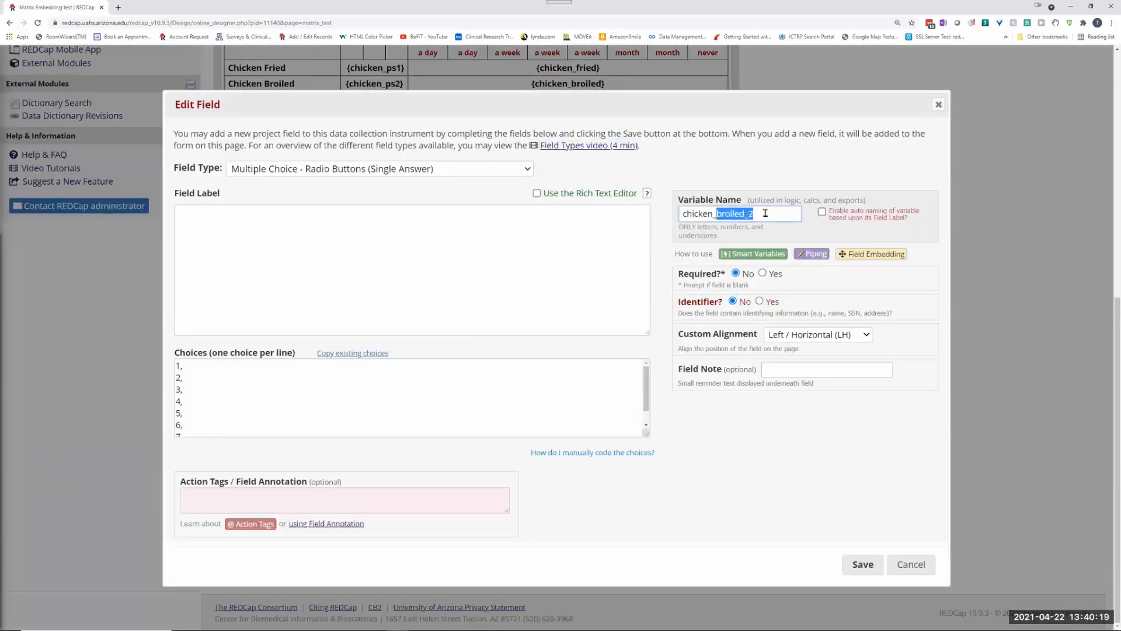
type("chopped")
left_click(863, 564)
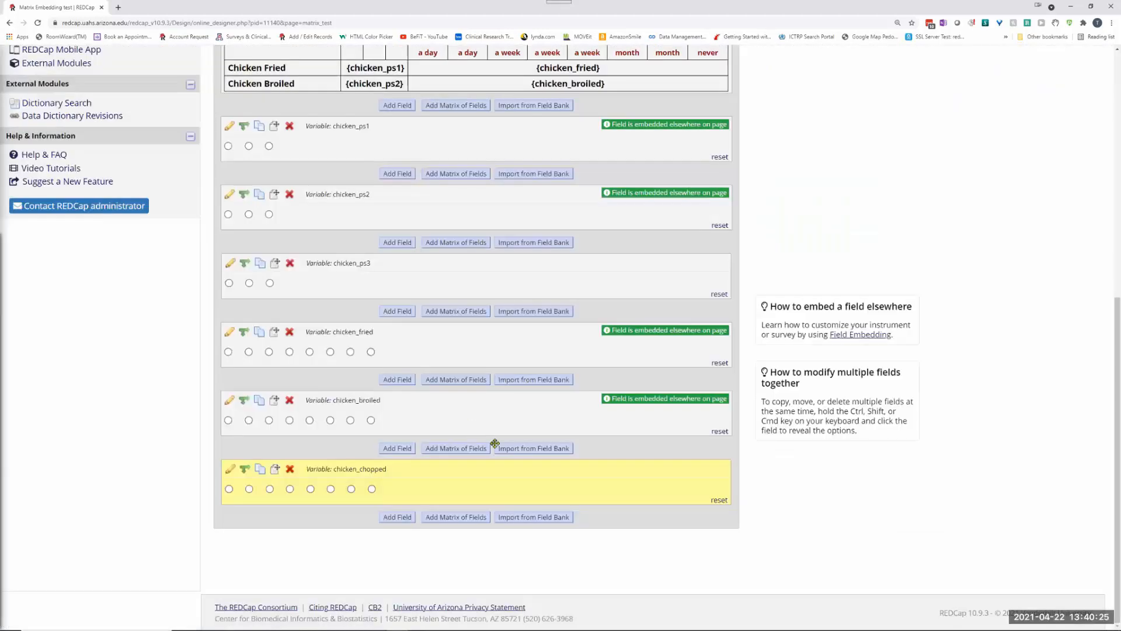
scroll(263, 262, "up", 3)
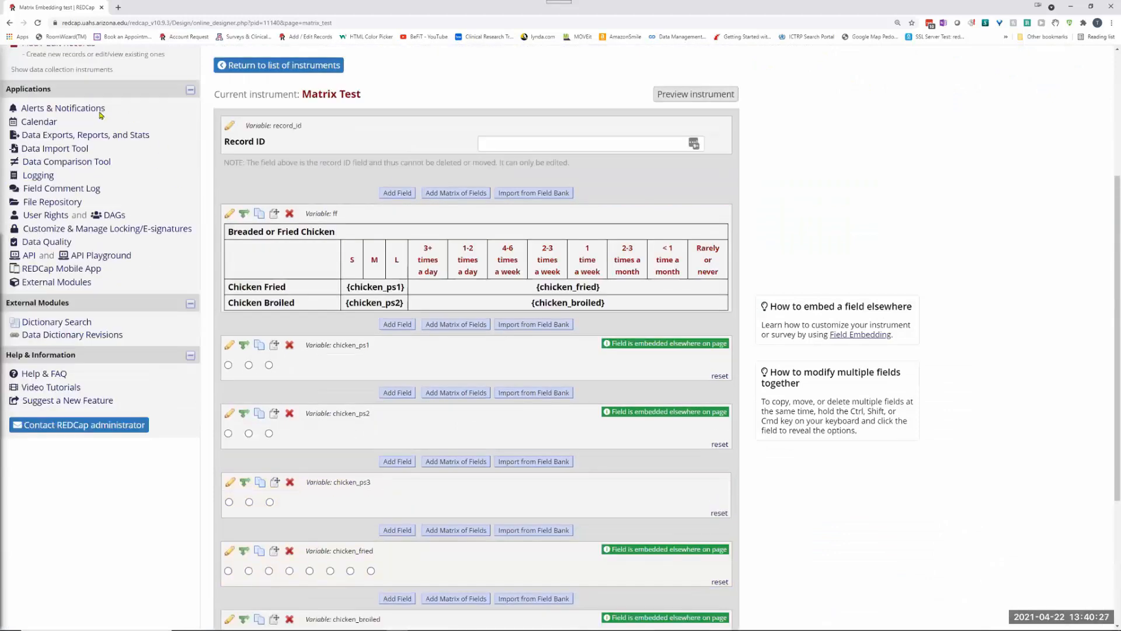
scroll(101, 115, "up", 3)
left_click(61, 199)
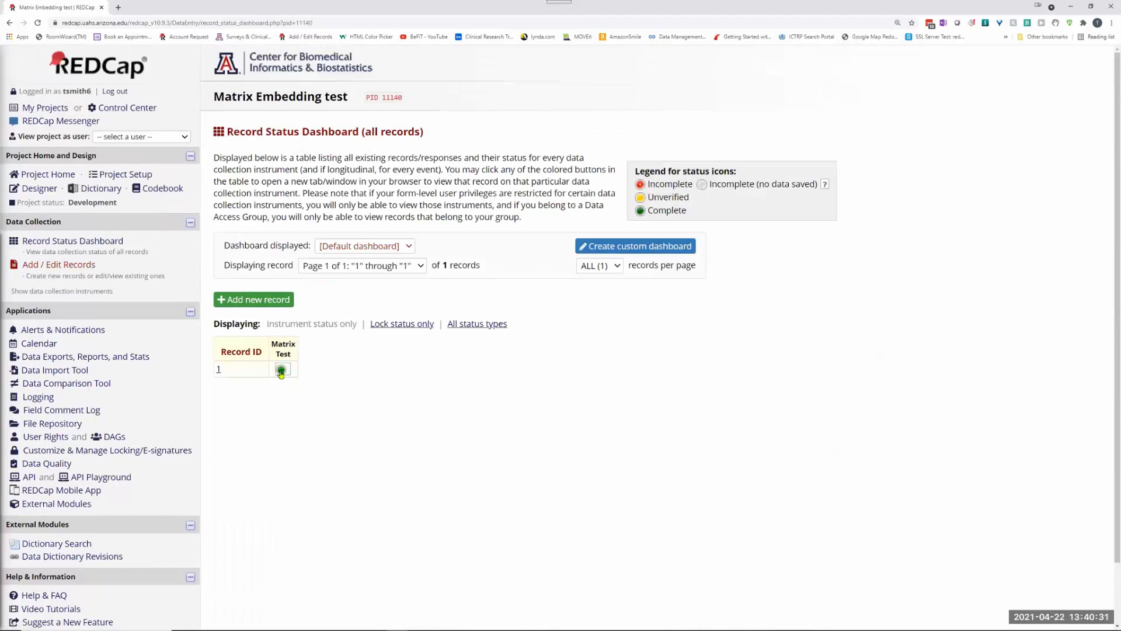
left_click(9, 22)
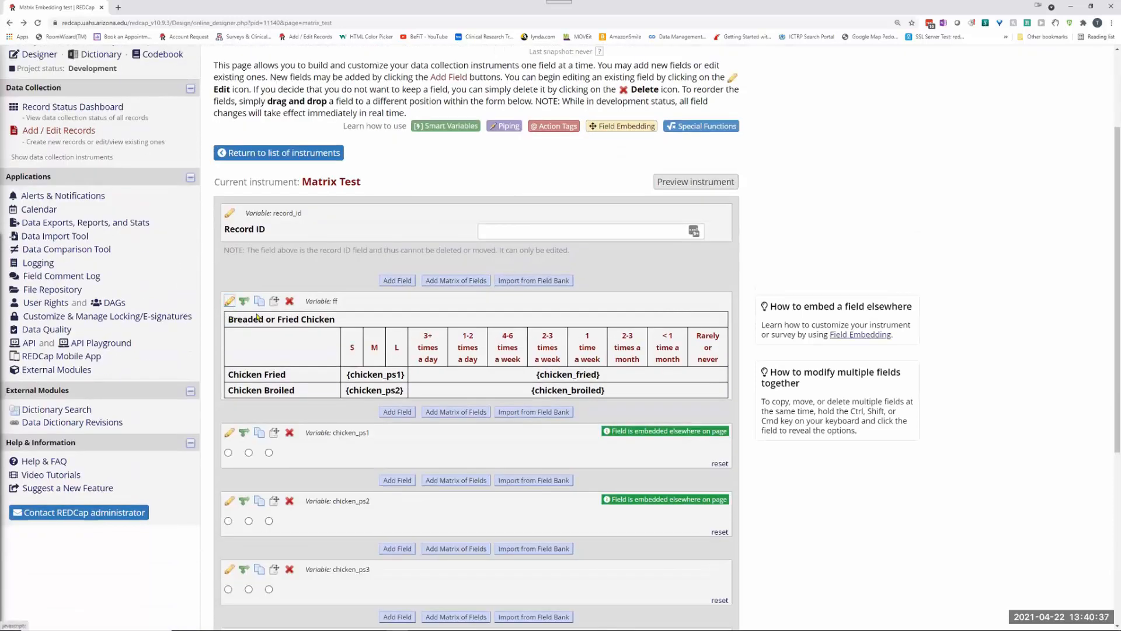
Step: Open the ff field for editing and insert a new table row below Chicken Broiled
left_click(257, 317)
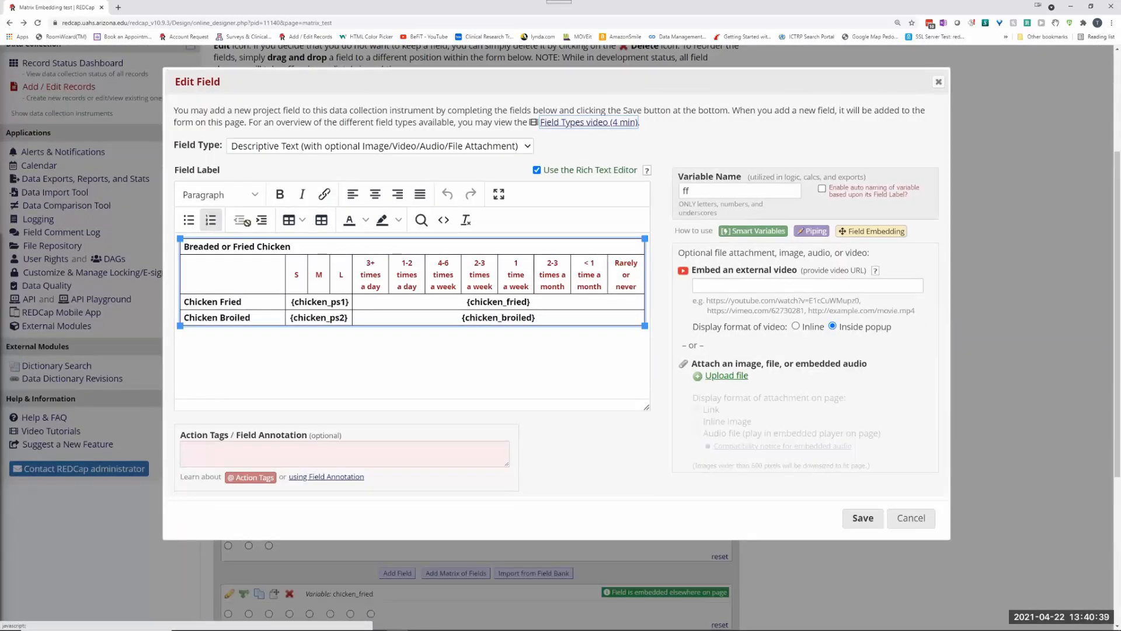
left_click(444, 220)
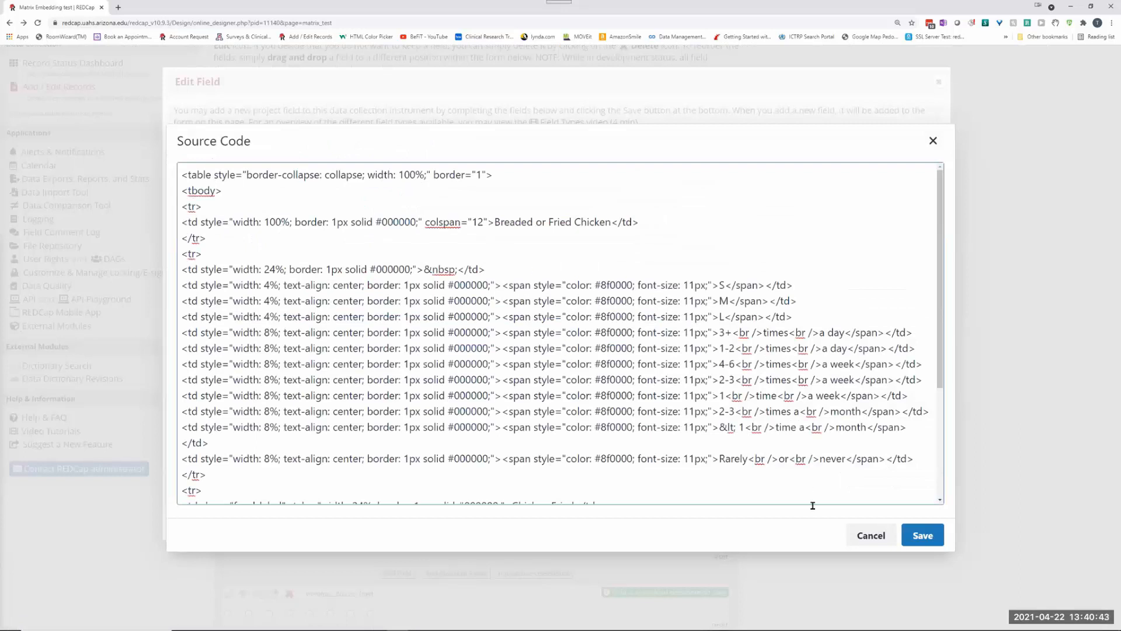
left_click(867, 533)
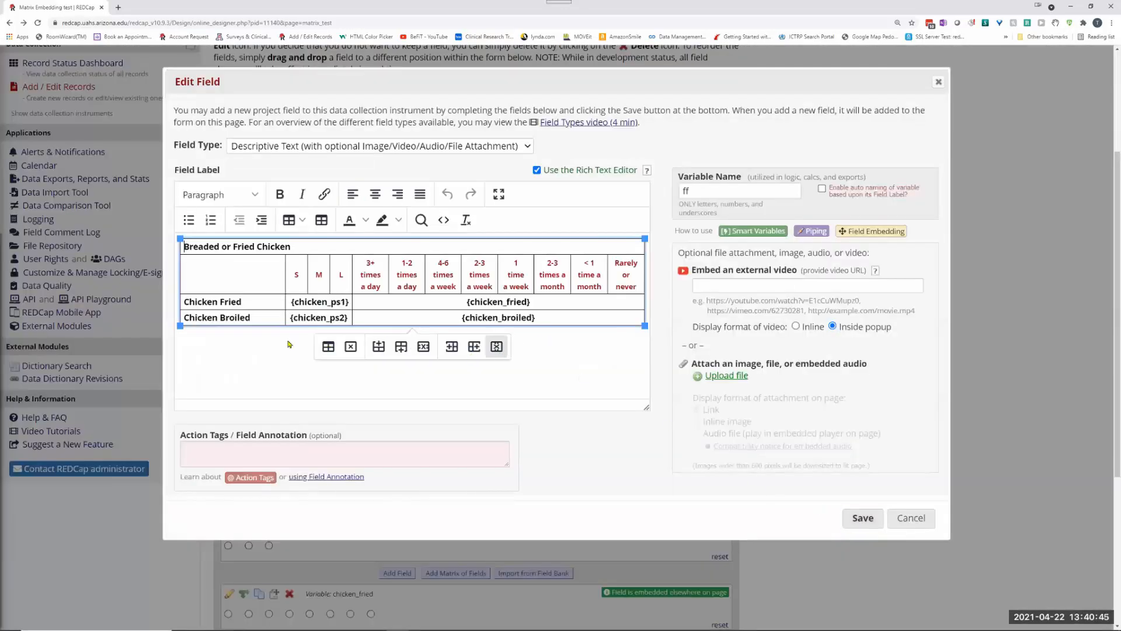
left_click_drag(194, 317, 502, 317)
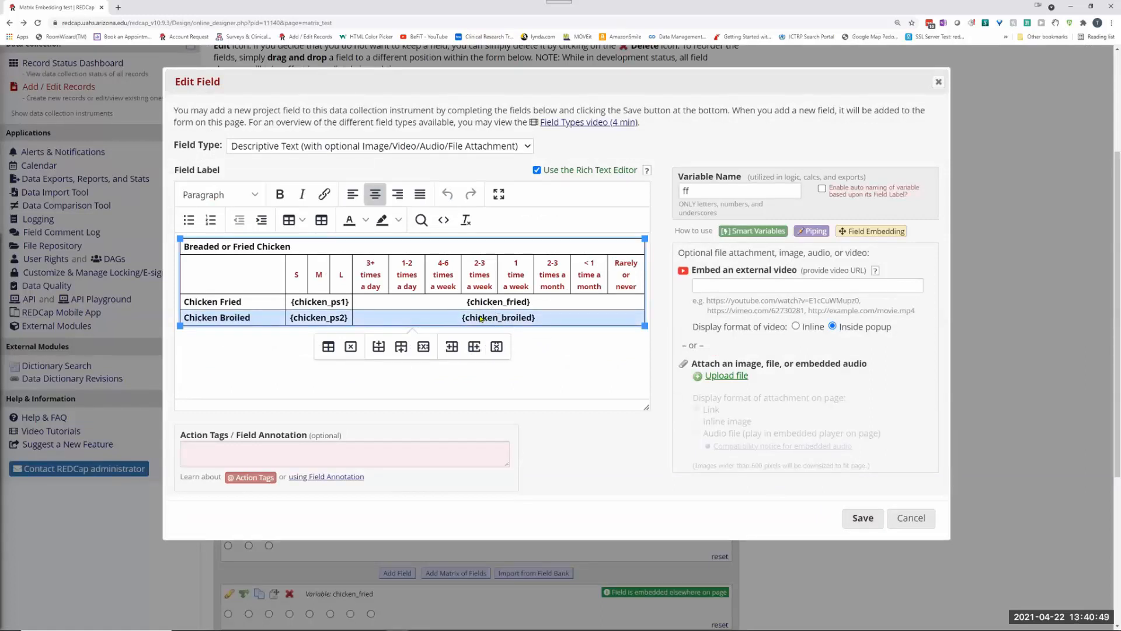
right_click(480, 318)
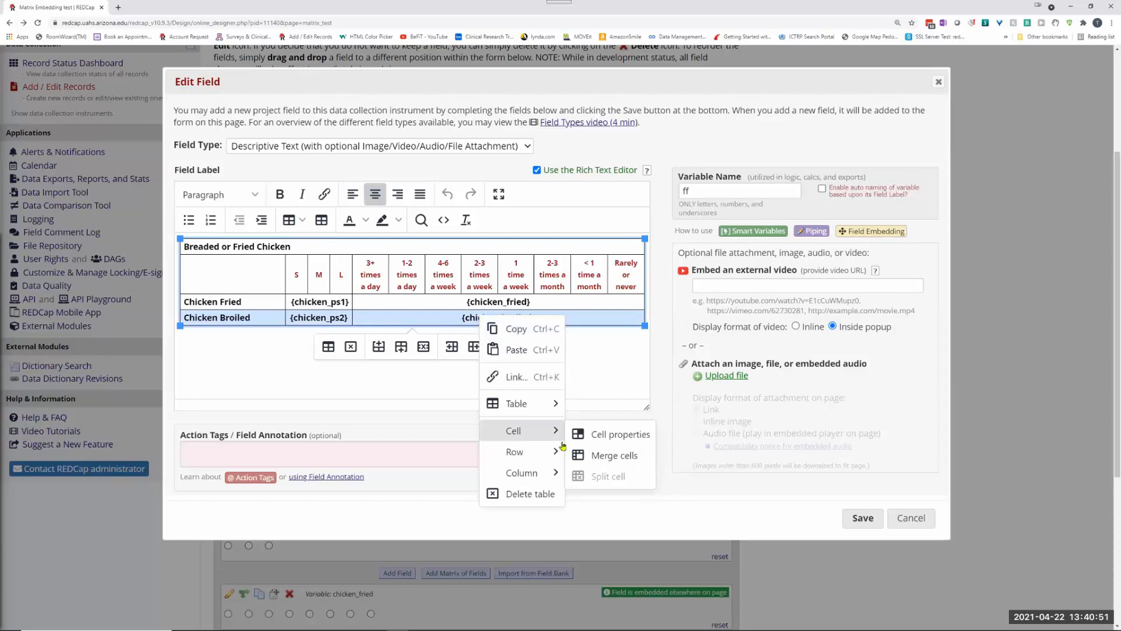
mouse_move(540, 456)
left_click(607, 477)
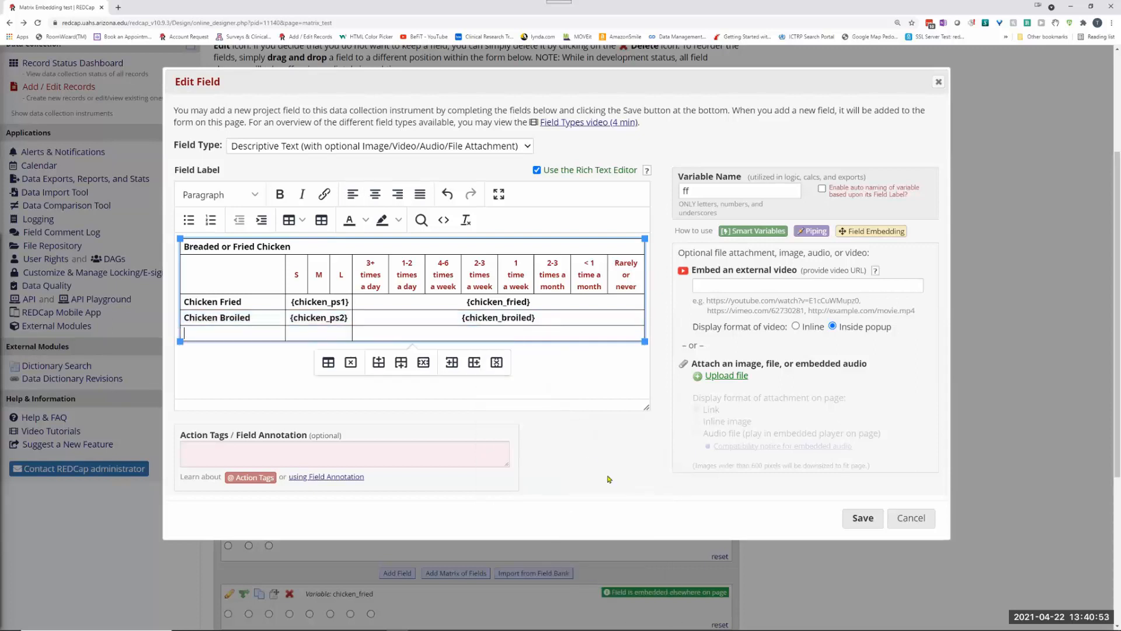
Step: Label the new row Chicken Chopped and embed {chicken_ps3} in its cell under the S, M and L columns
scroll(293, 362, "down", 2)
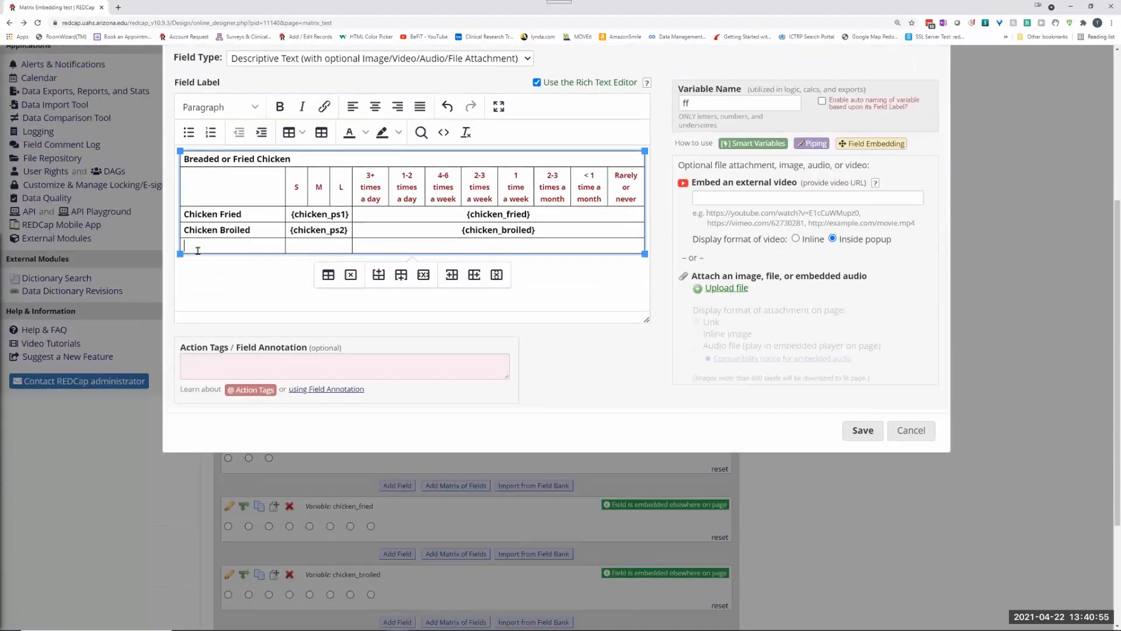
type("Chicken")
type("Chopped")
left_click(341, 249)
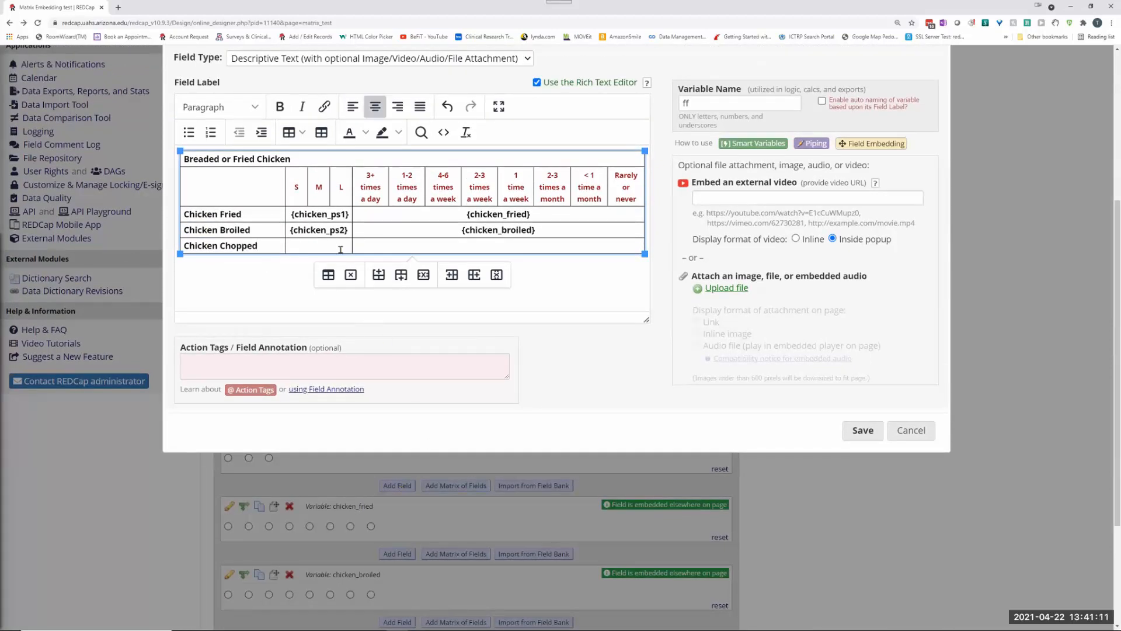
type("{chicken_ps3}")
key("Return")
type("{chicken")
key("BackSpace")
key("BackSpace")
key("BackSpace")
key("BackSpace")
key("BackSpace")
key("BackSpace")
key("BackSpace")
key("BackSpace")
key("BackSpace")
key("BackSpace")
type("}")
Step: Embed {chicken_chopped} in the Chicken Chopped row's frequency cell and save the ff field
left_click(400, 243)
type("{chicken_chopped")
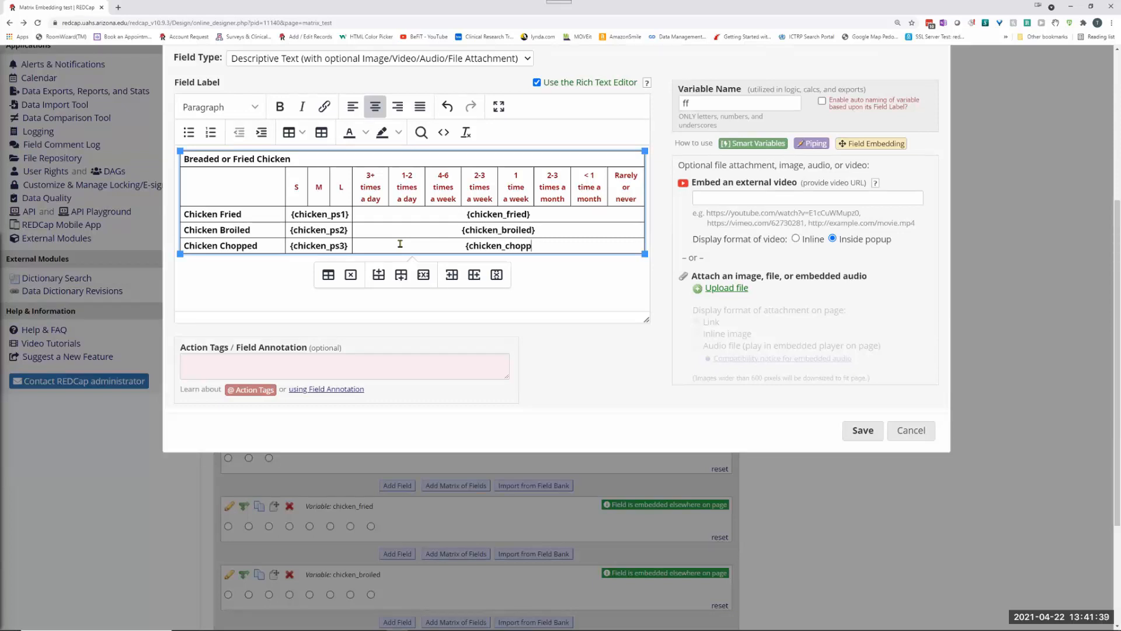
type("}")
left_click(861, 430)
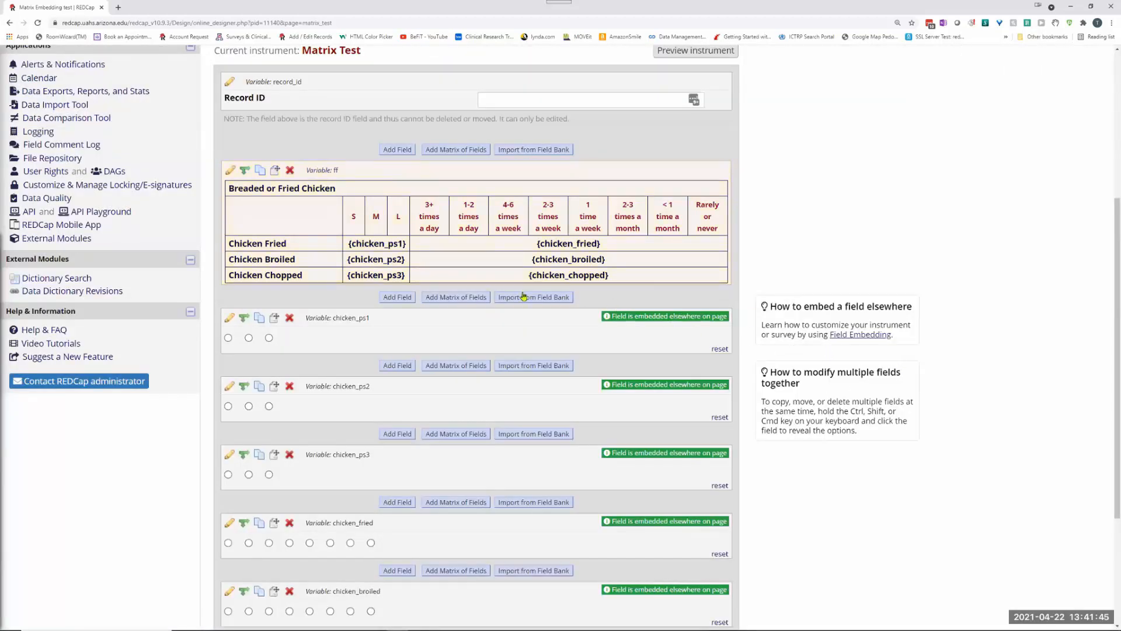
Step: Open record 1's Matrix Test form from the record status dashboard to check the Chicken Chopped row's radio button alignment
scroll(39, 119, "up", 3)
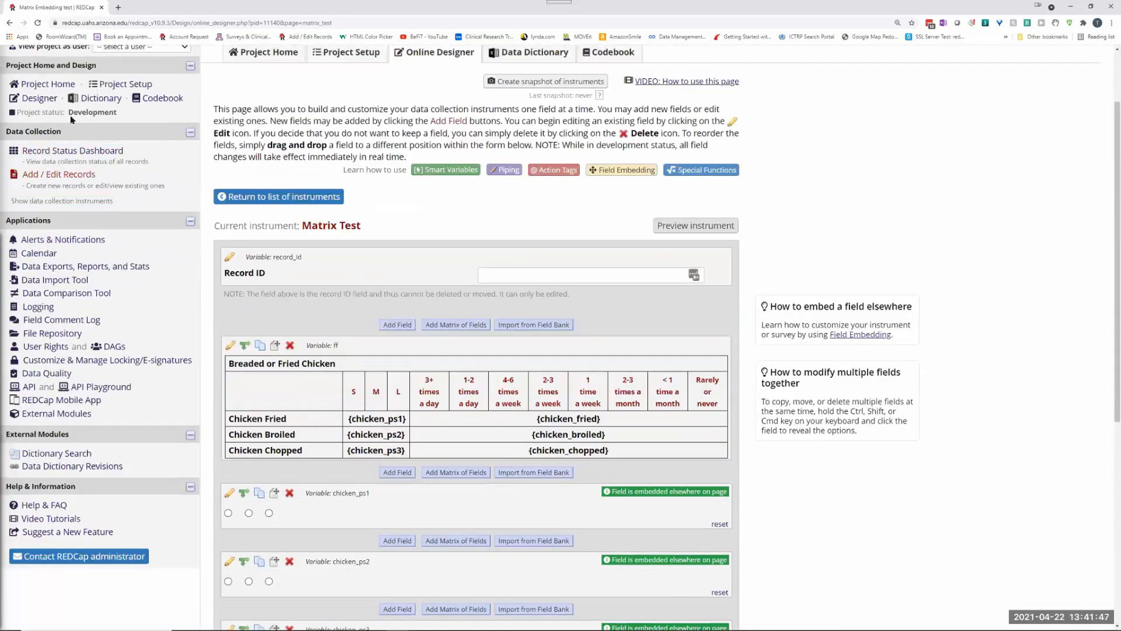
left_click(73, 151)
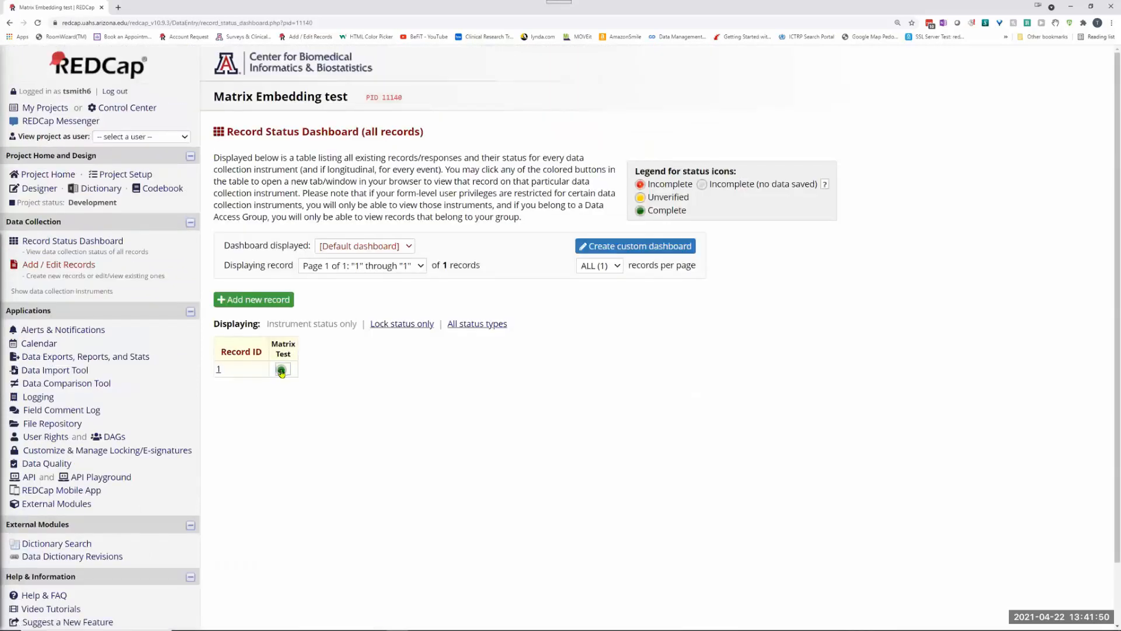
left_click(281, 372)
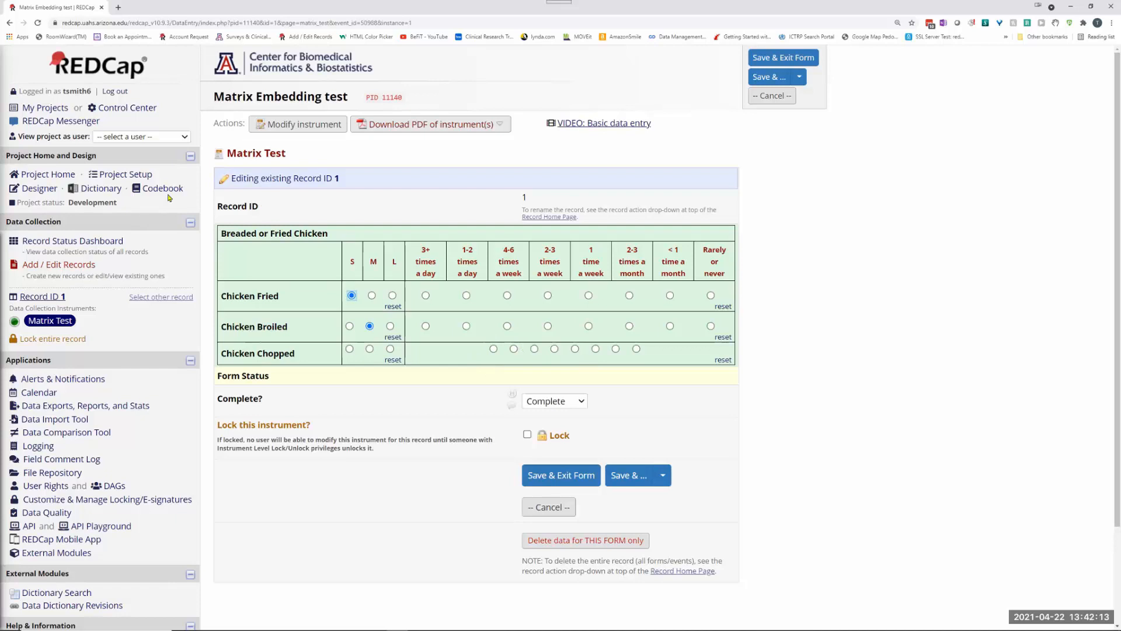
Step: Open the ff field of the Matrix Test instrument for editing and show its table rows in the HTML source code
left_click(40, 190)
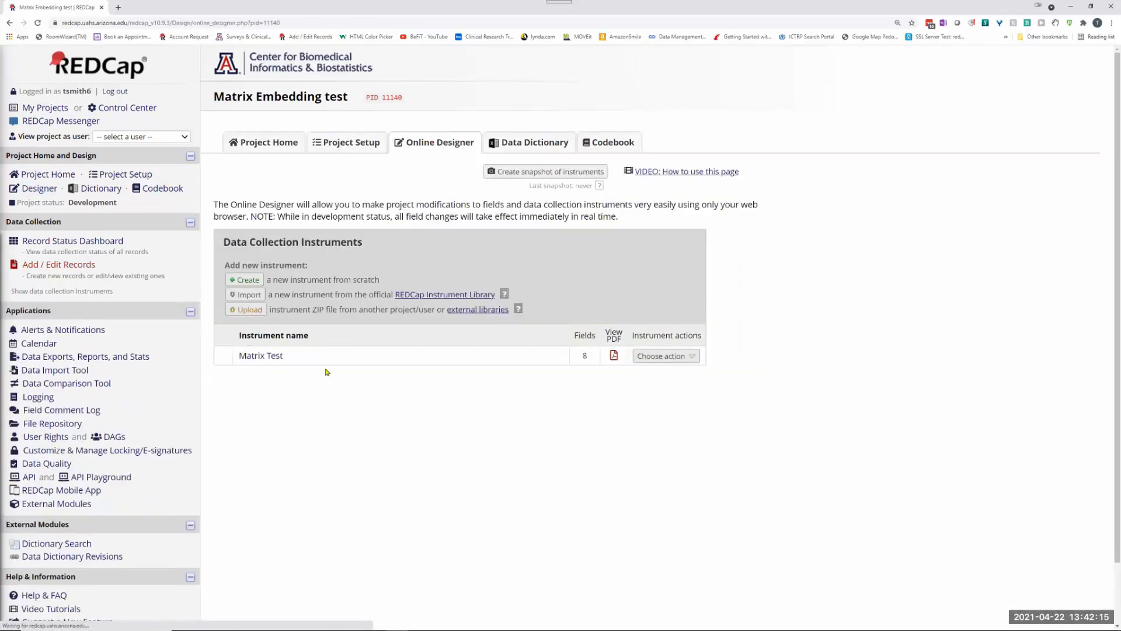
left_click(253, 356)
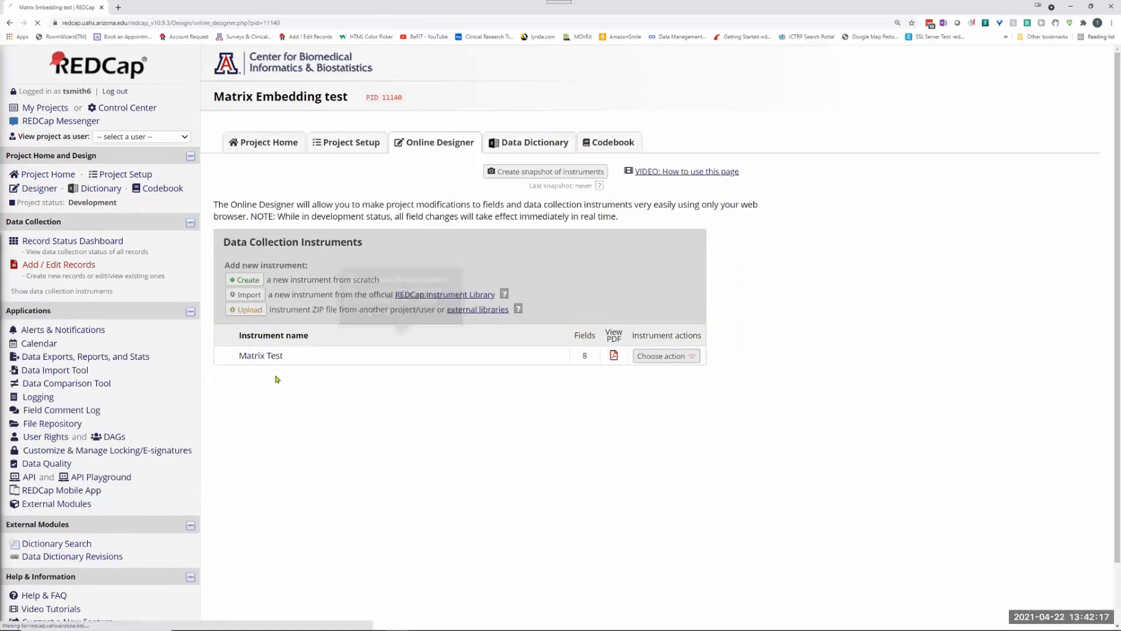
left_click(229, 436)
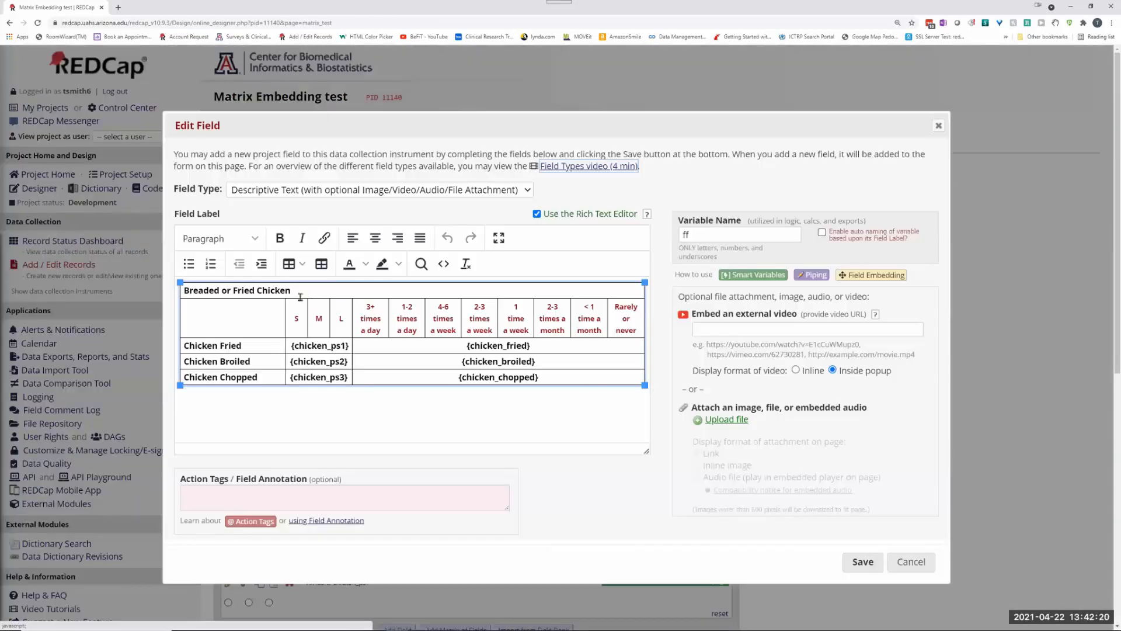
left_click(444, 263)
scroll(589, 393, "down", 1)
scroll(589, 393, "down", 4)
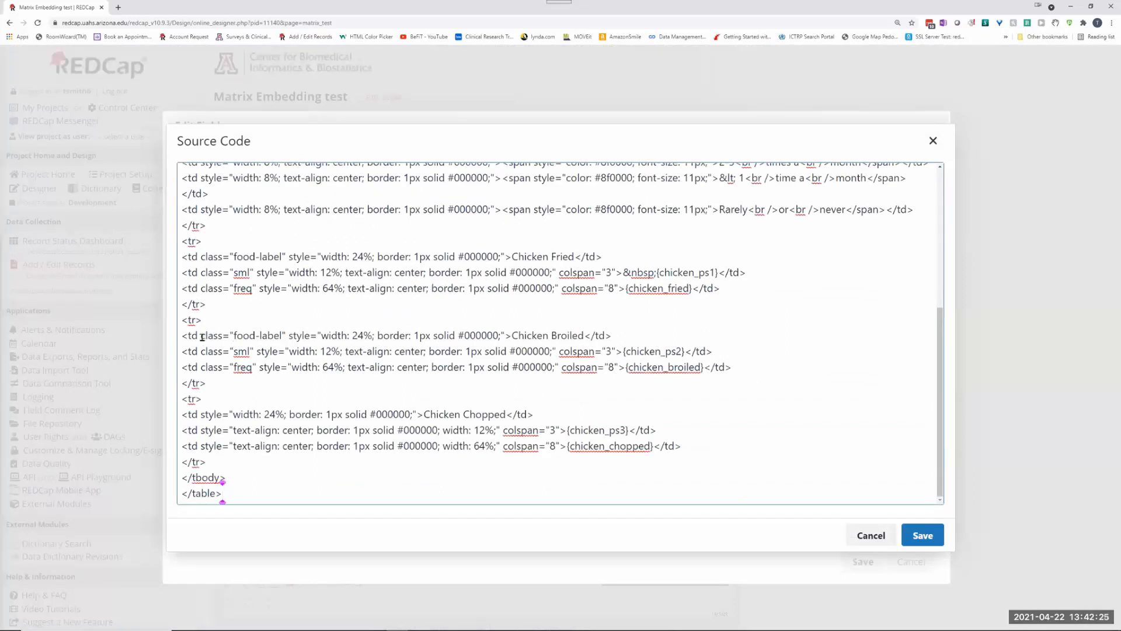
Step: Add class="food-label" to the Chicken Chopped label cell and class="sml" to the {chicken_ps3} cell, copying both from the Chicken Broiled row
left_click_drag(201, 336, 290, 338)
key("ctrl+c")
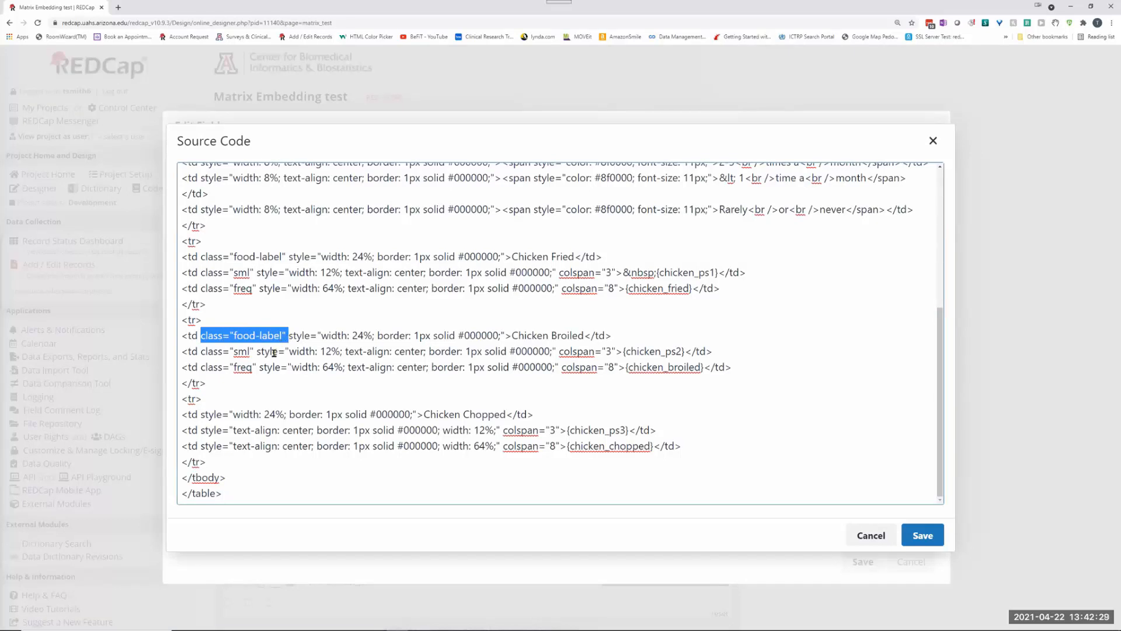
left_click(204, 414)
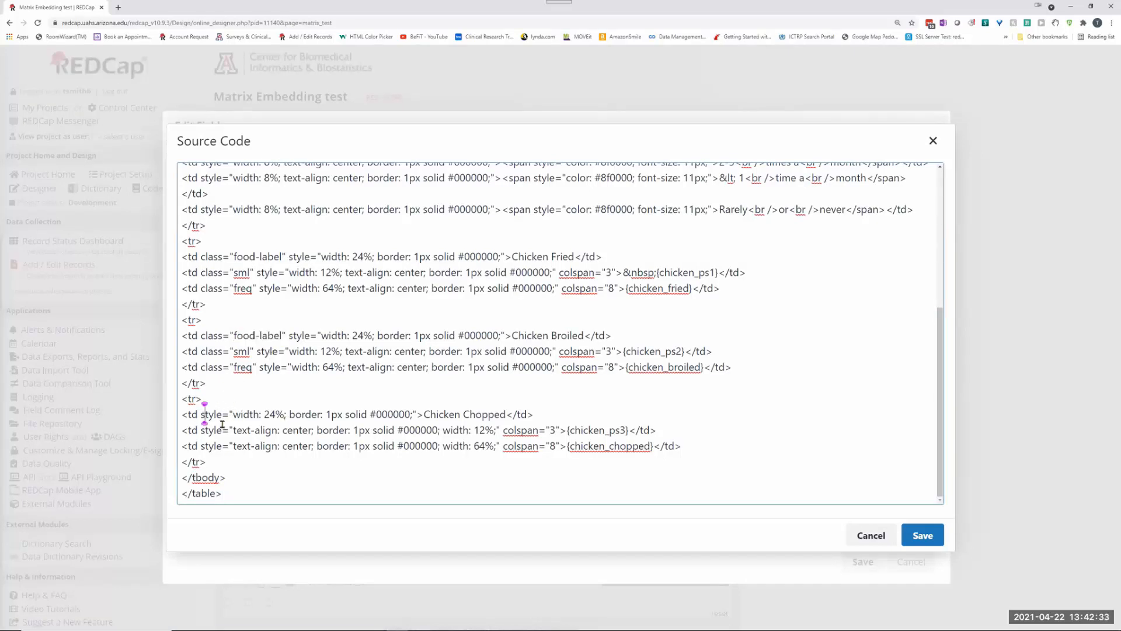
key("ctrl+v")
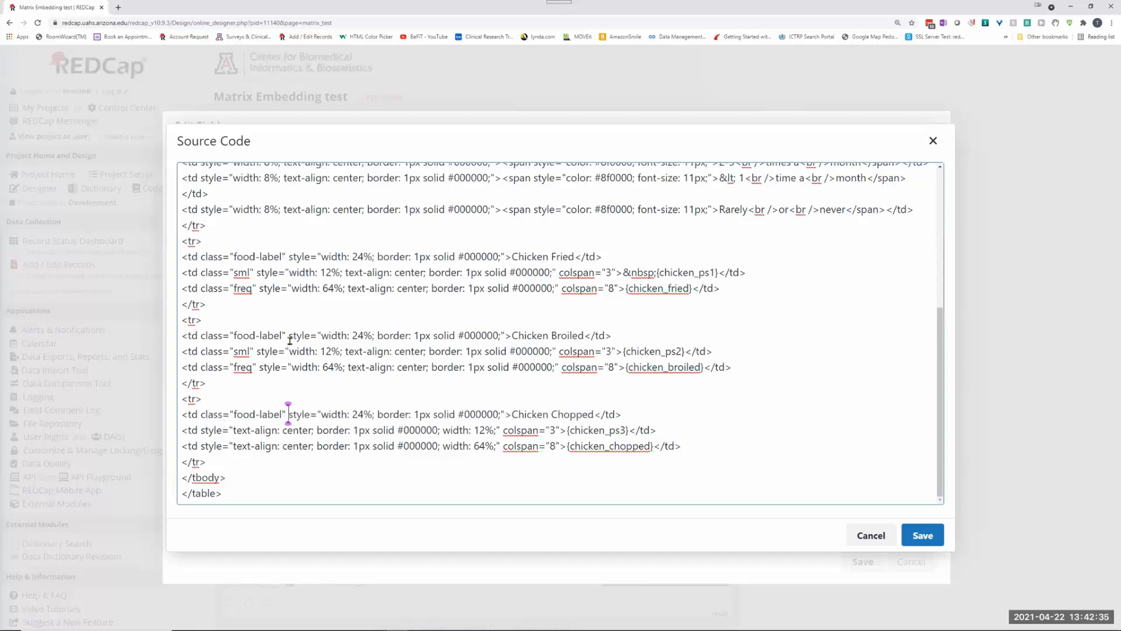
left_click_drag(202, 353, 255, 353)
key("ctrl+c")
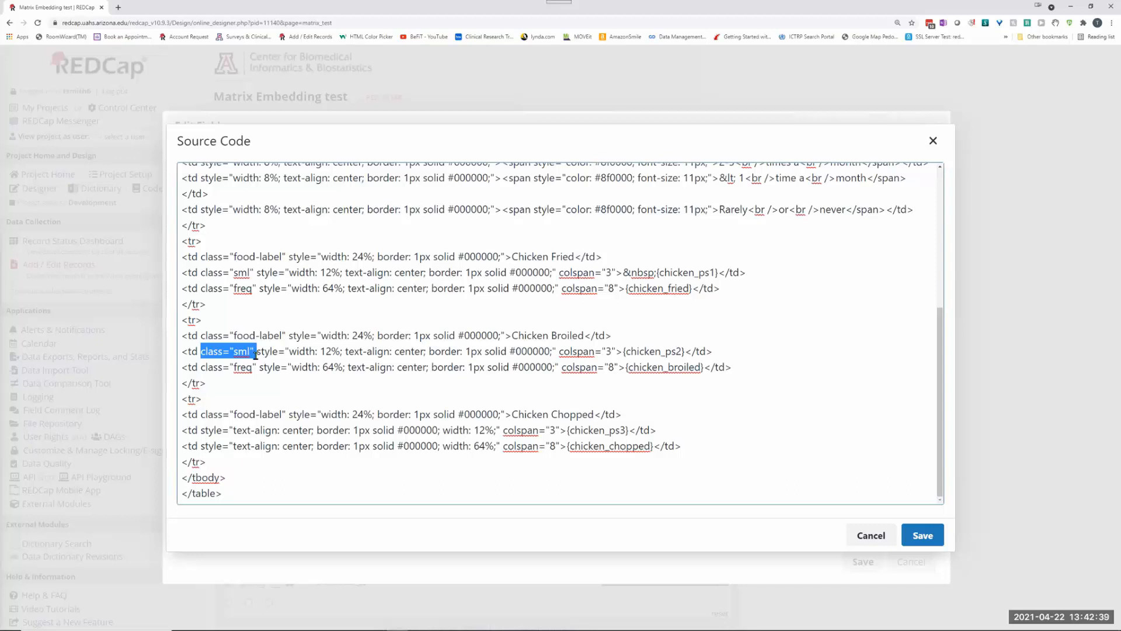
left_click(200, 430)
key("ctrl+v")
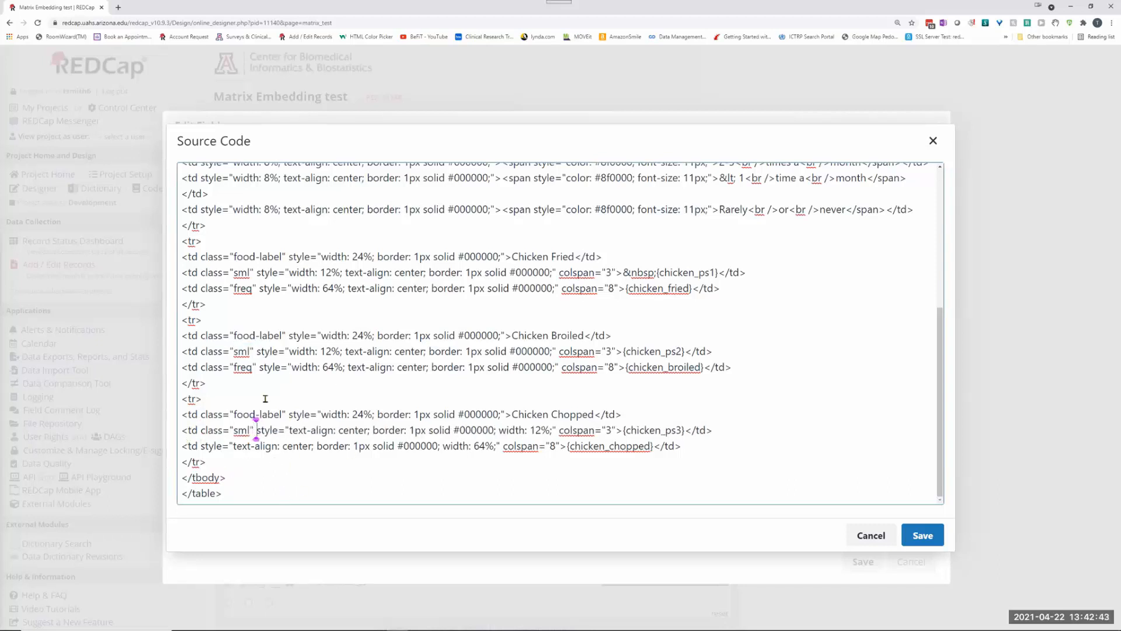
Step: Add class="freq" to the {chicken_chopped} cell, keeping its style attribute intact, and save the source code and the ff field
left_click_drag(201, 367, 258, 366)
key("ctrl+c")
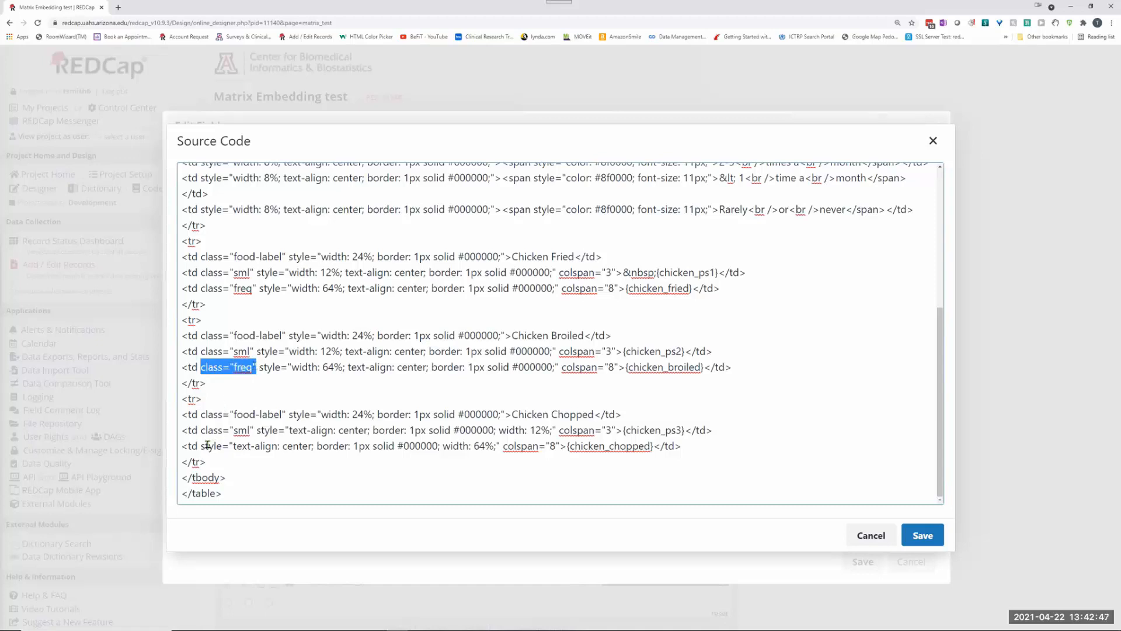
left_click_drag(201, 445, 205, 446)
key("ctrl+v")
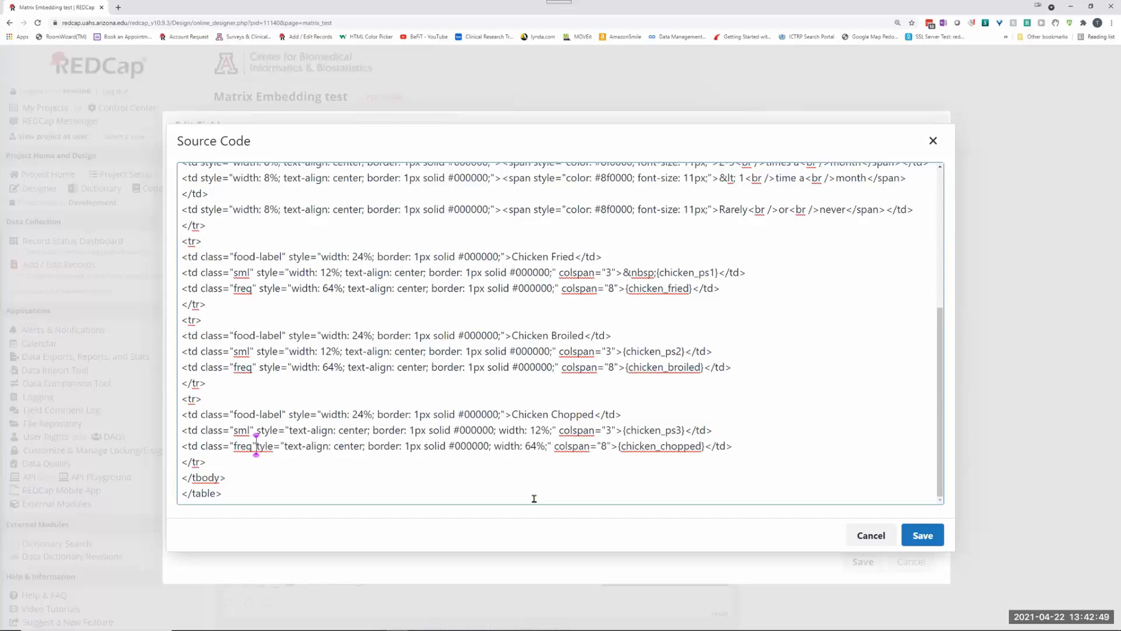
type("s")
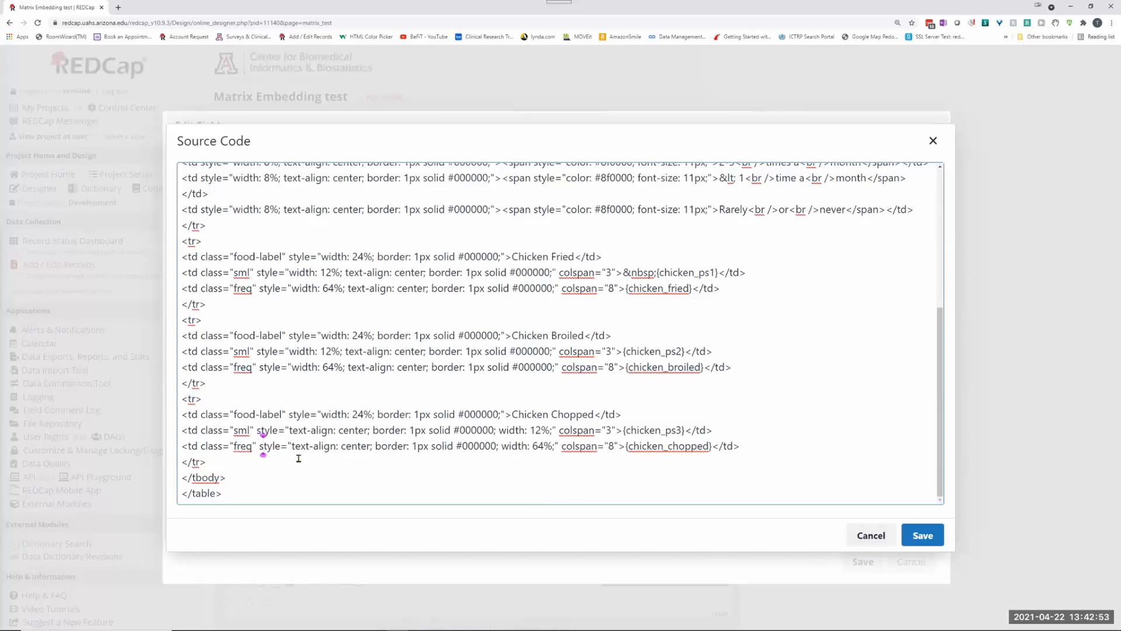
left_click(923, 535)
left_click(864, 562)
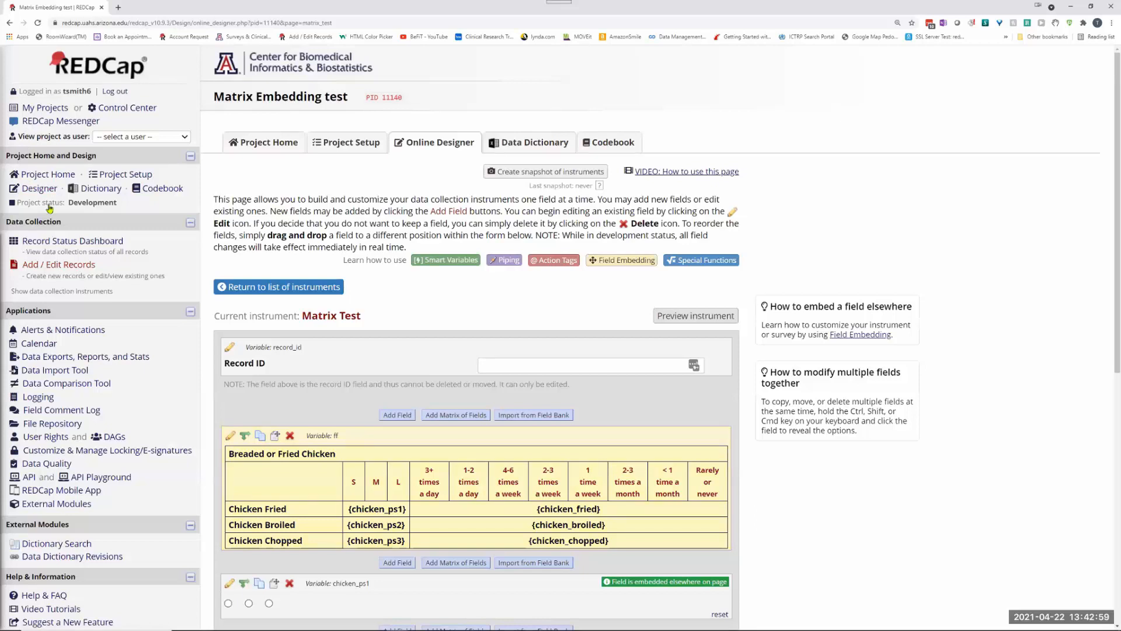
Step: Check the Chicken Chopped row's alignment in record 1's Matrix Test form and return to the instrument's design page
left_click(44, 242)
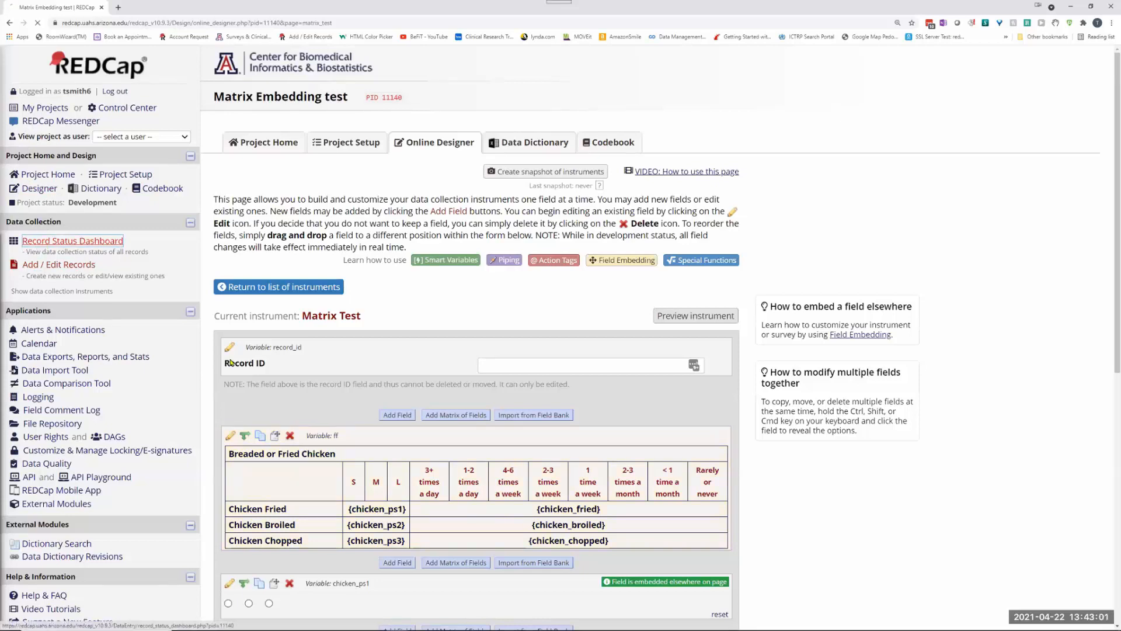
left_click(283, 371)
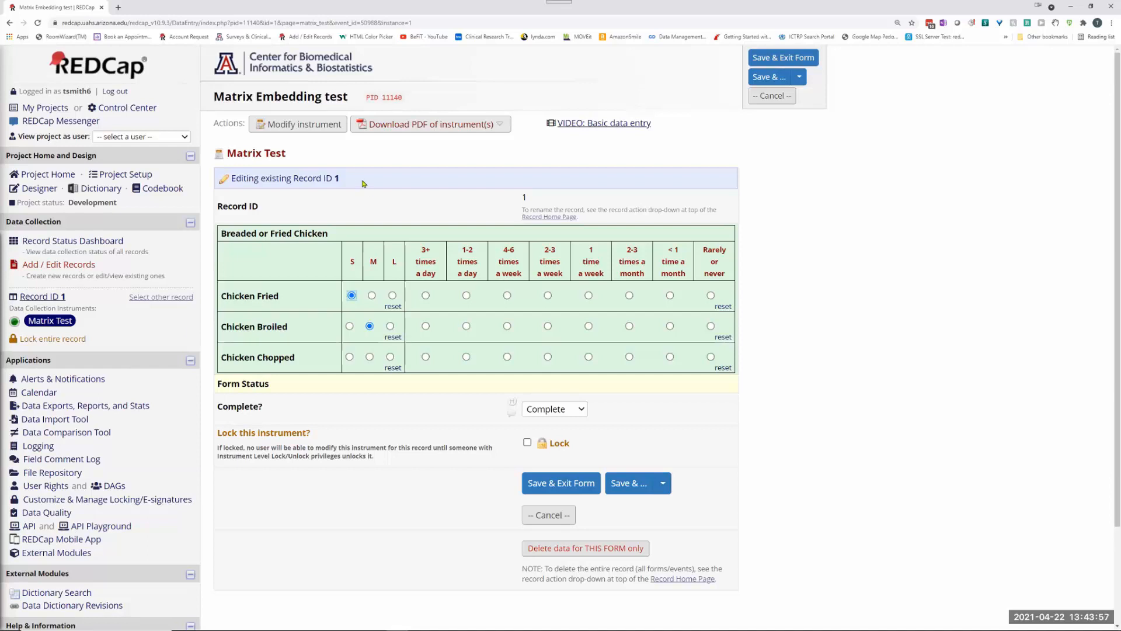
left_click(307, 132)
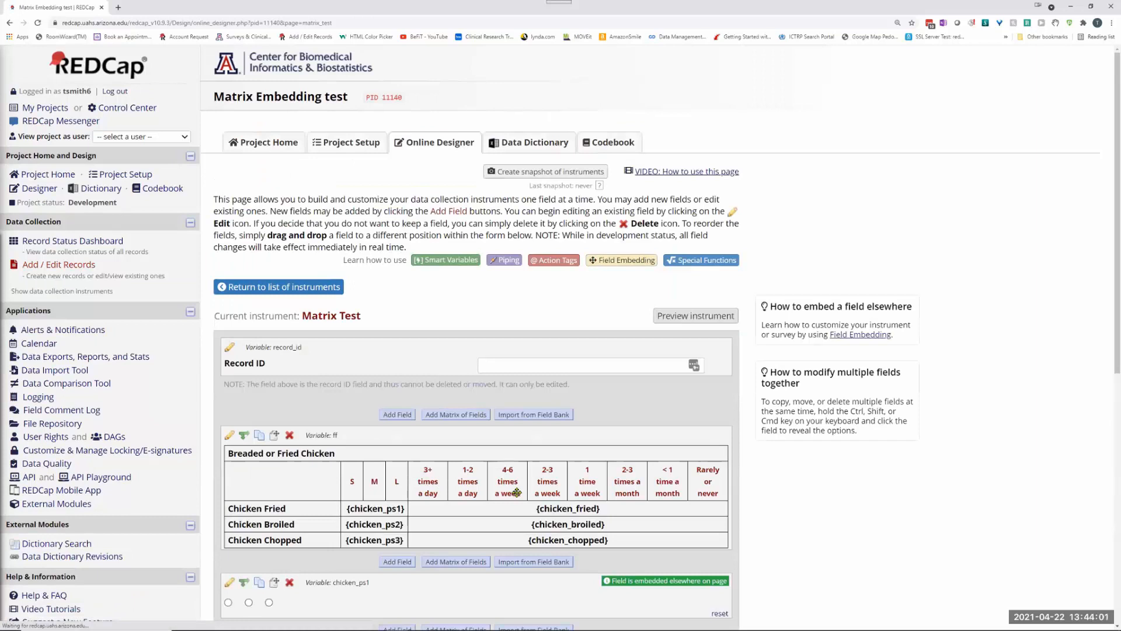
Step: Open the ff field and examine the table header's HTML source code, leaving the source view without saving
scroll(508, 488, "down", 3)
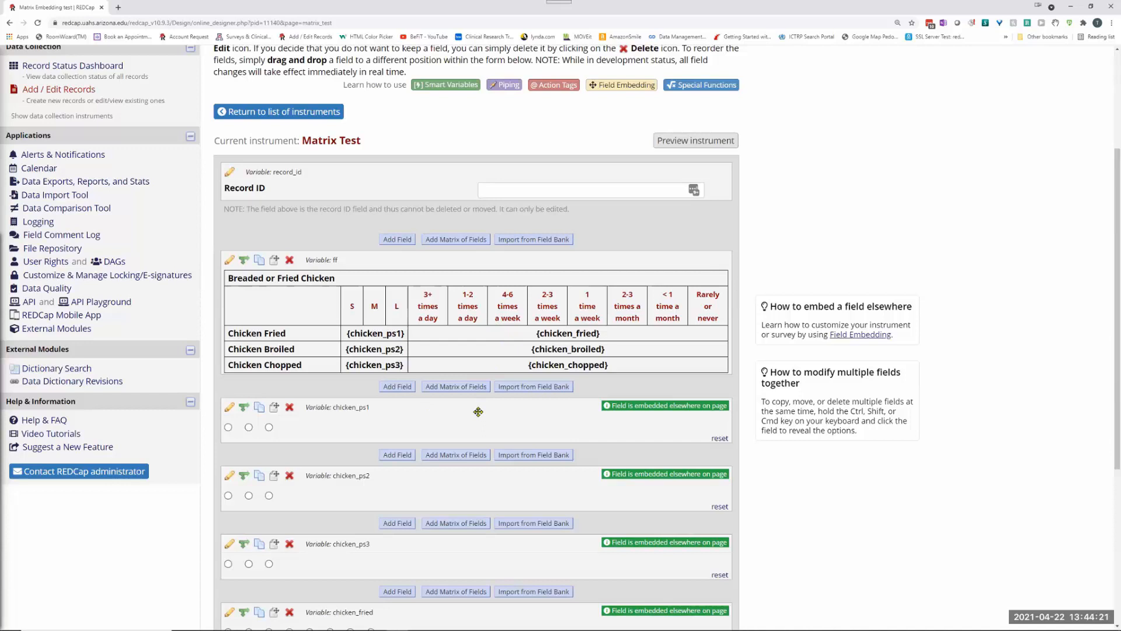
left_click(229, 260)
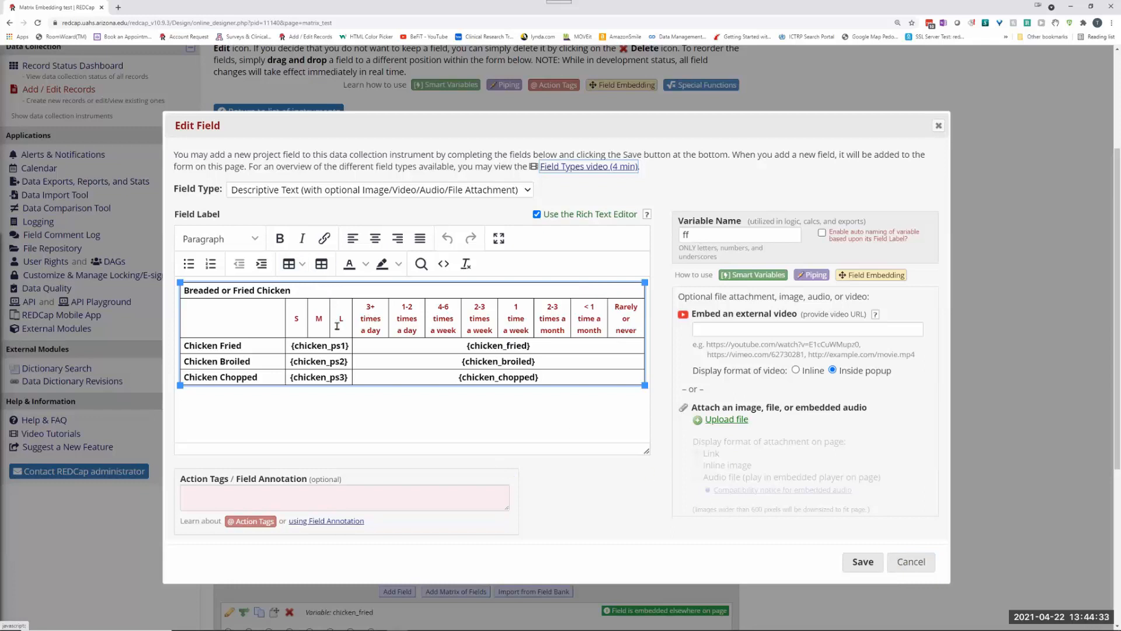
left_click(443, 265)
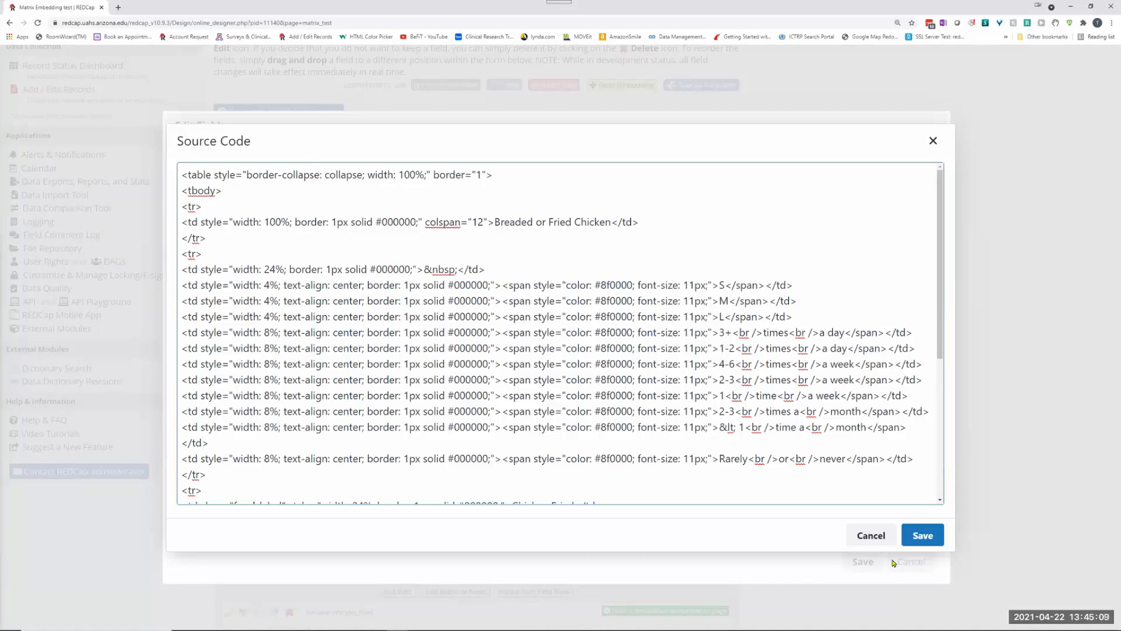
left_click(870, 536)
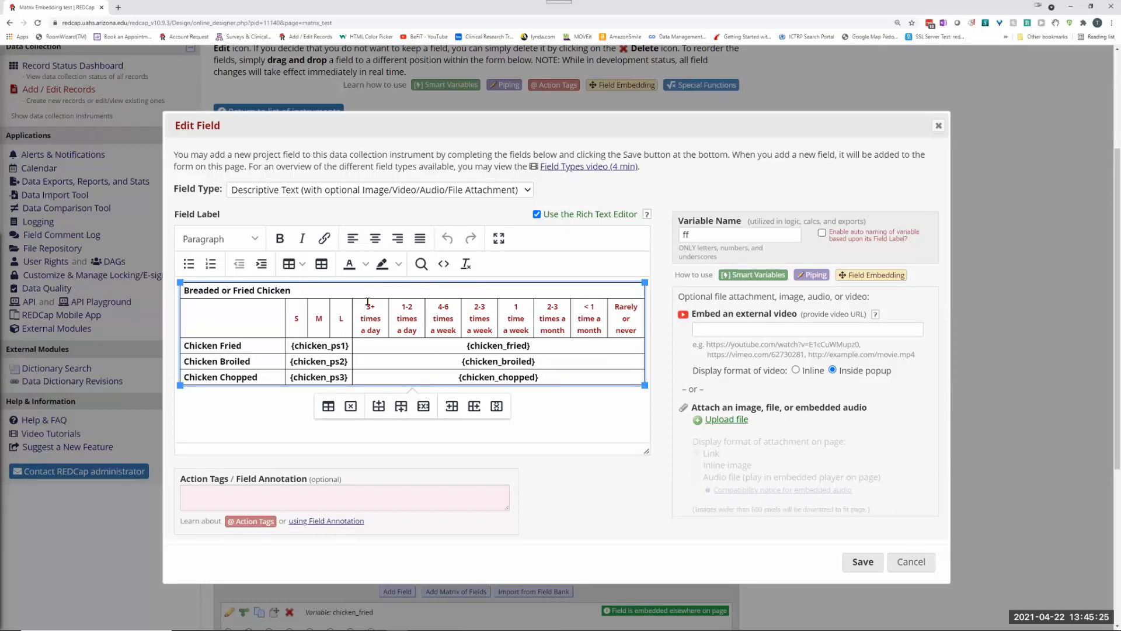
Step: Examine the text colour choices for the "3+ times a day" header cell without applying one
left_click_drag(367, 305, 380, 332)
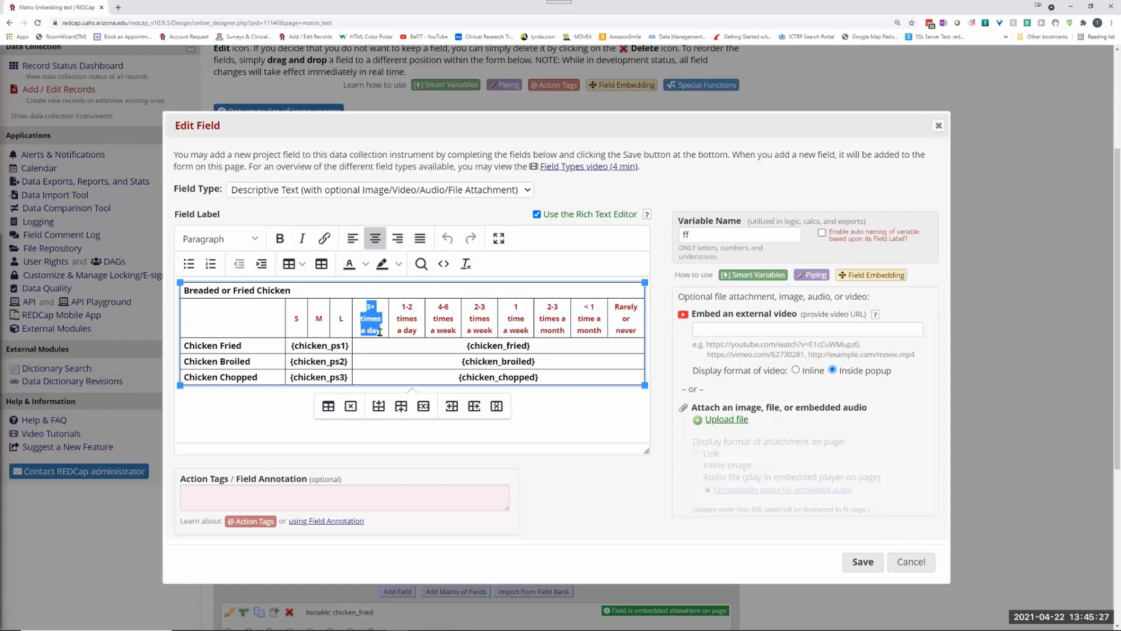
left_click(366, 266)
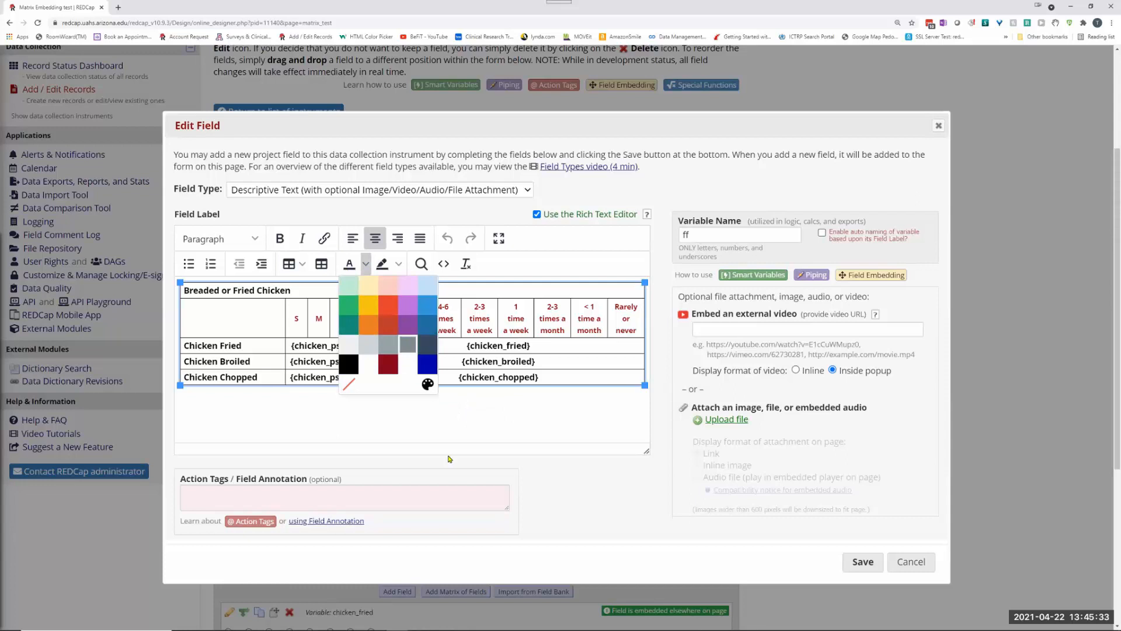
left_click(424, 431)
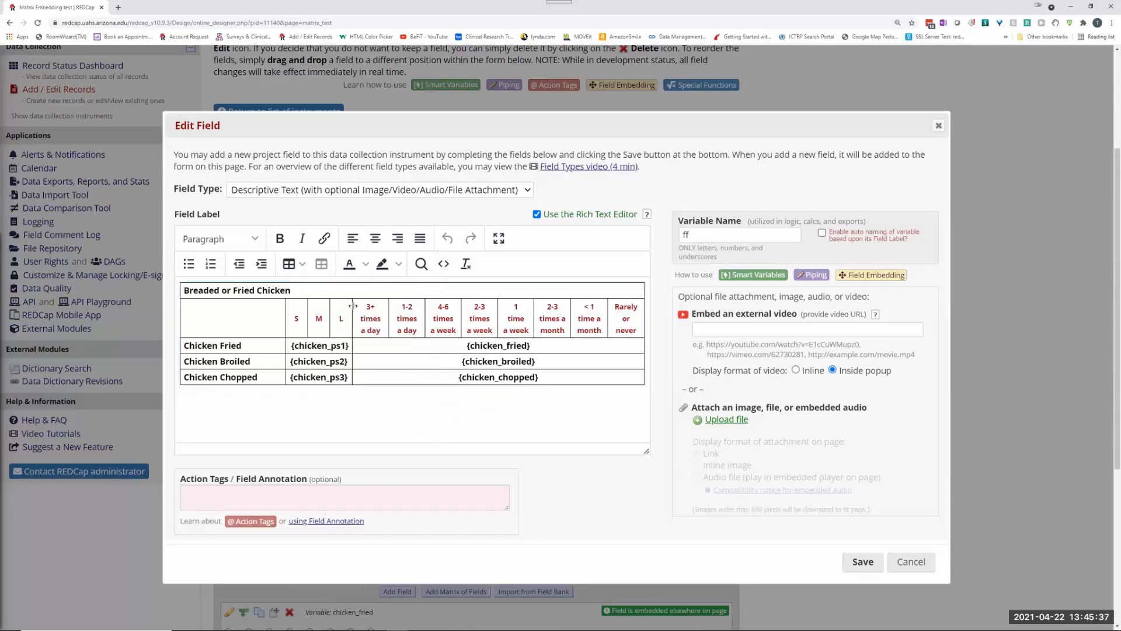
Step: Review the food-label, sml and freq classes in the table's HTML source code and close the ff field
left_click(444, 266)
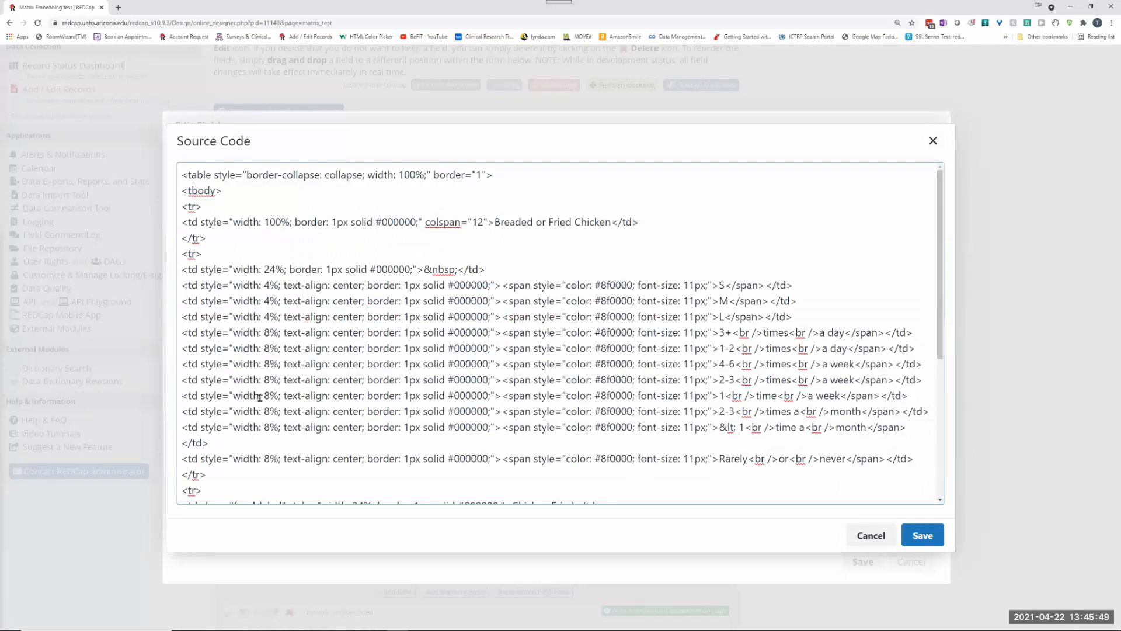
scroll(739, 420, "down", 5)
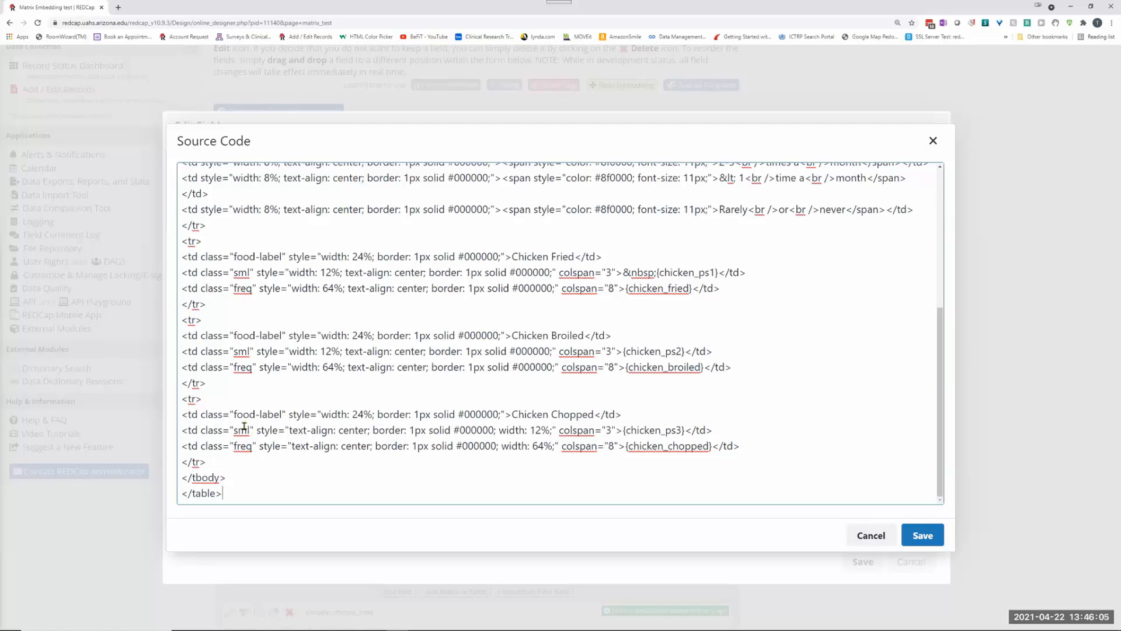
left_click(922, 542)
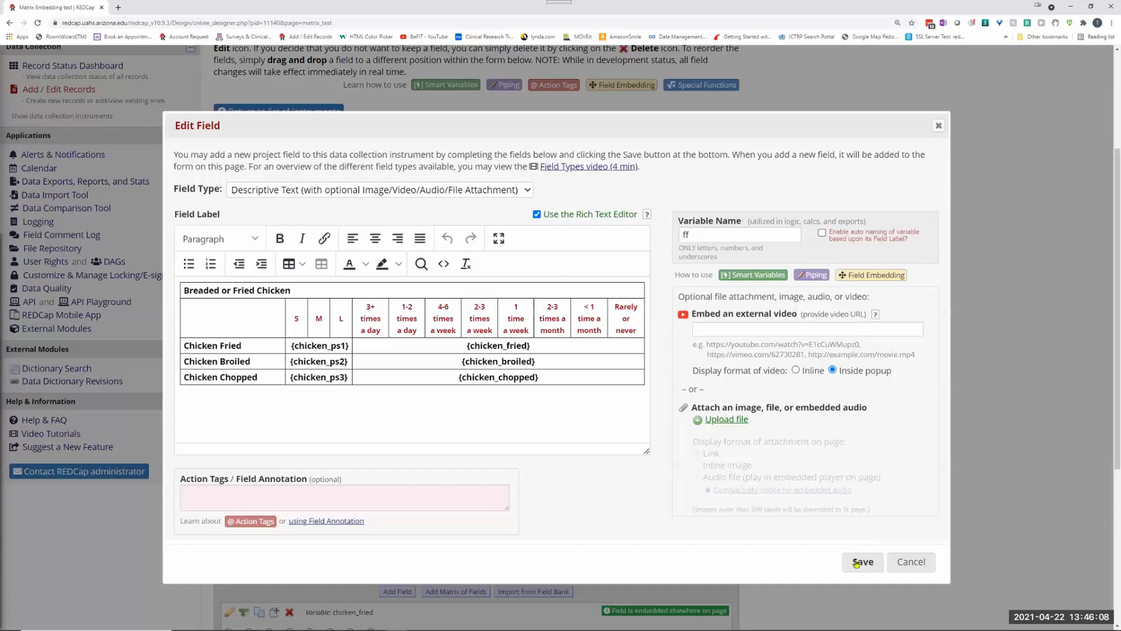
left_click(856, 562)
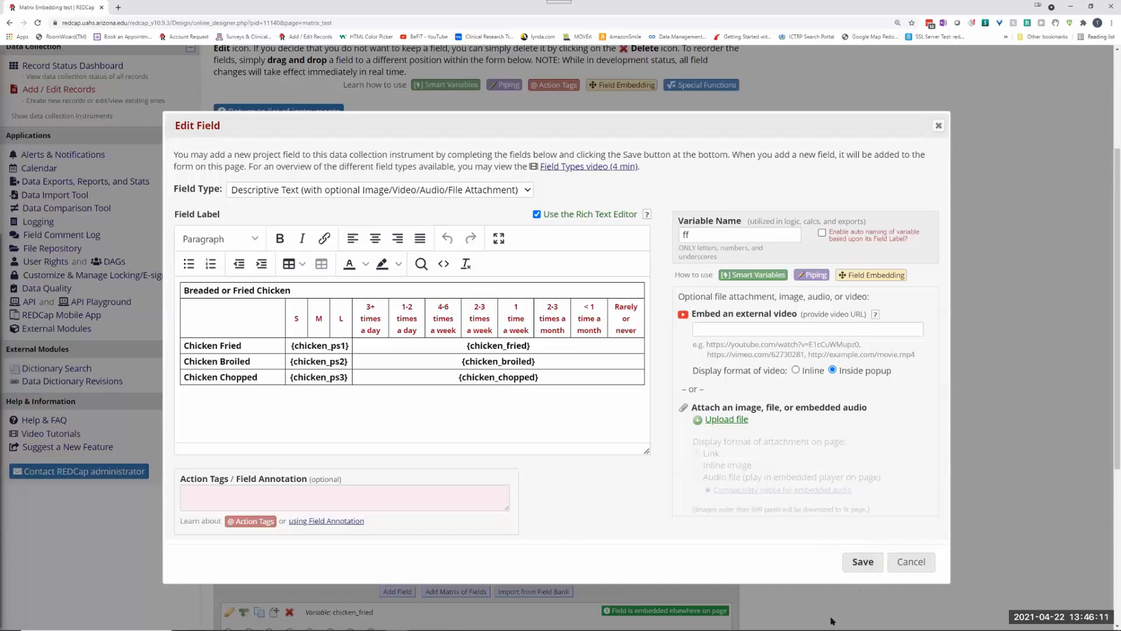
left_click(912, 564)
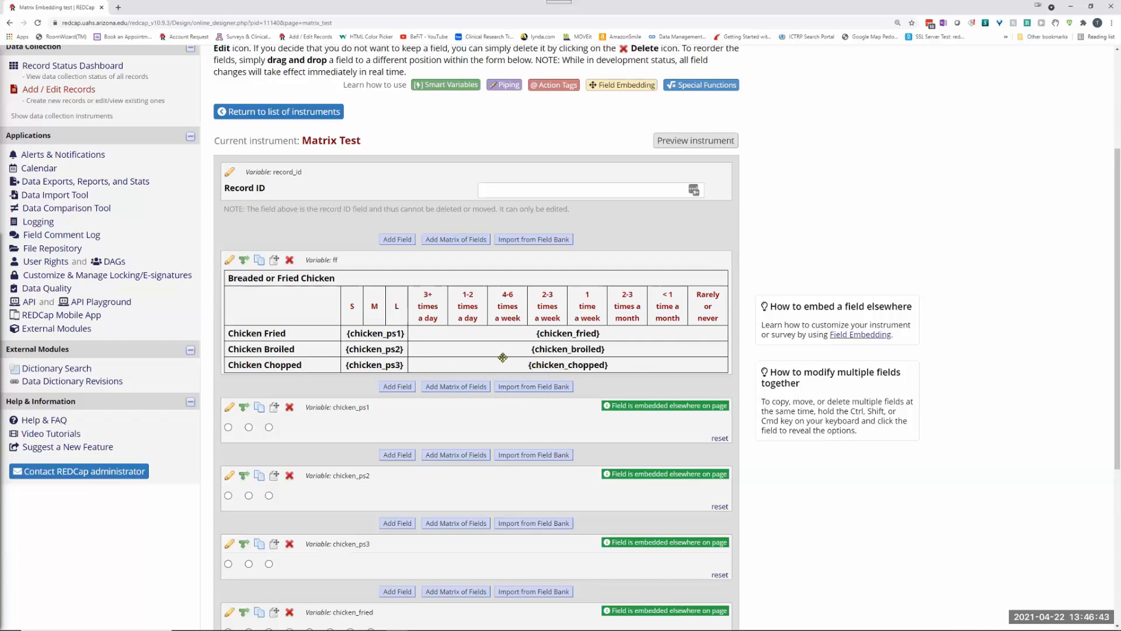
Step: Open the ff field and insert three blank table rows below the Chicken Chopped row
scroll(509, 421, "down", 3)
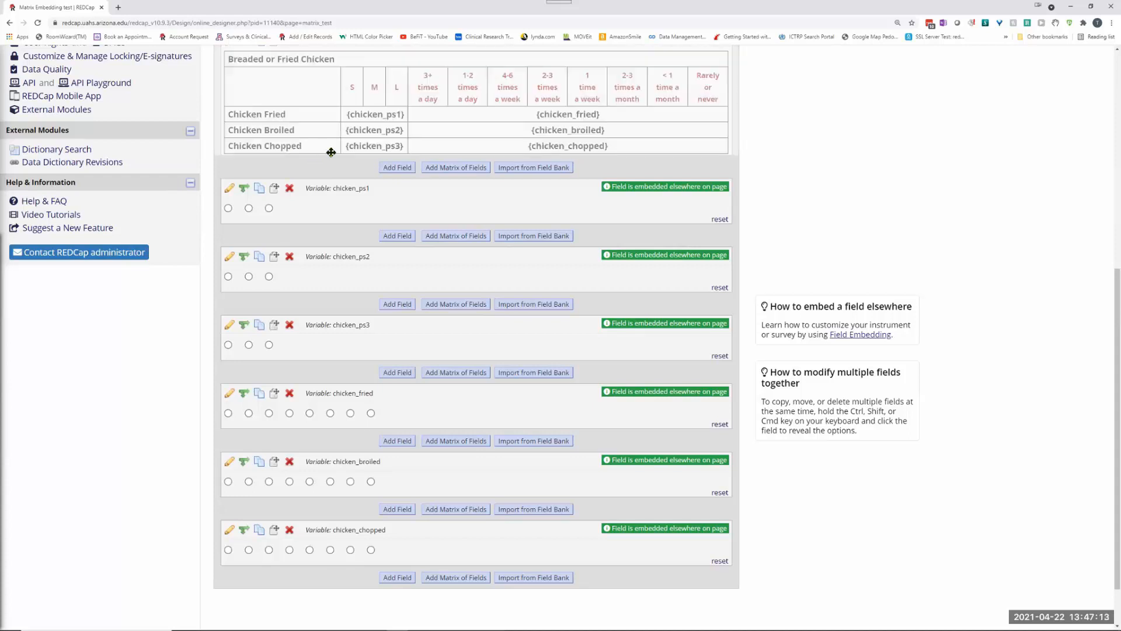
scroll(257, 260, "up", 5)
left_click(229, 302)
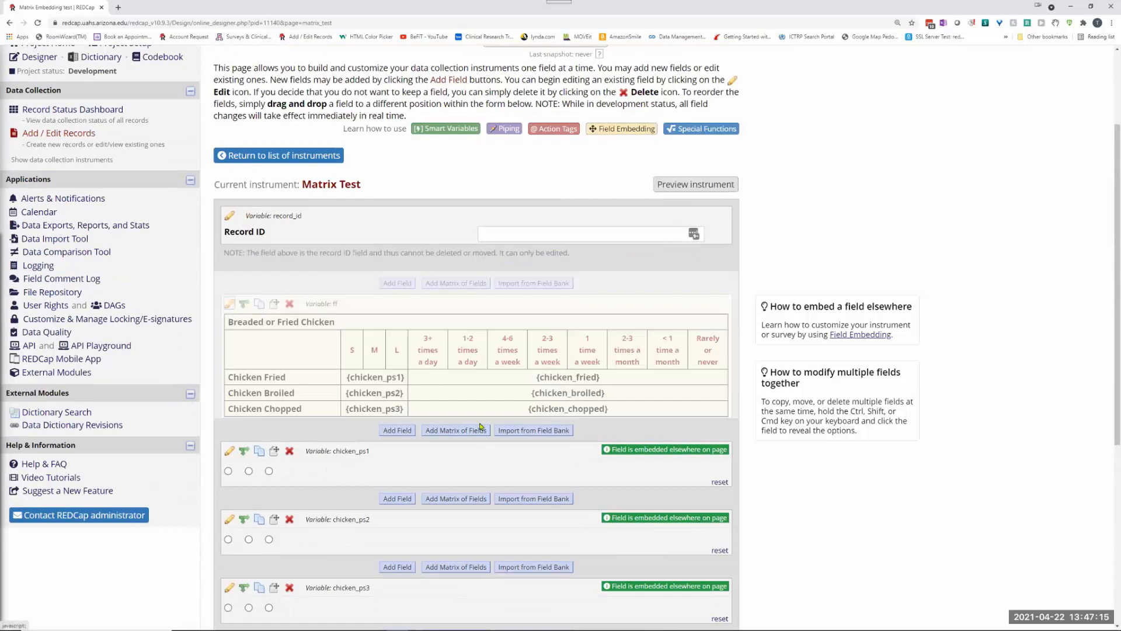
left_click_drag(206, 346, 524, 376)
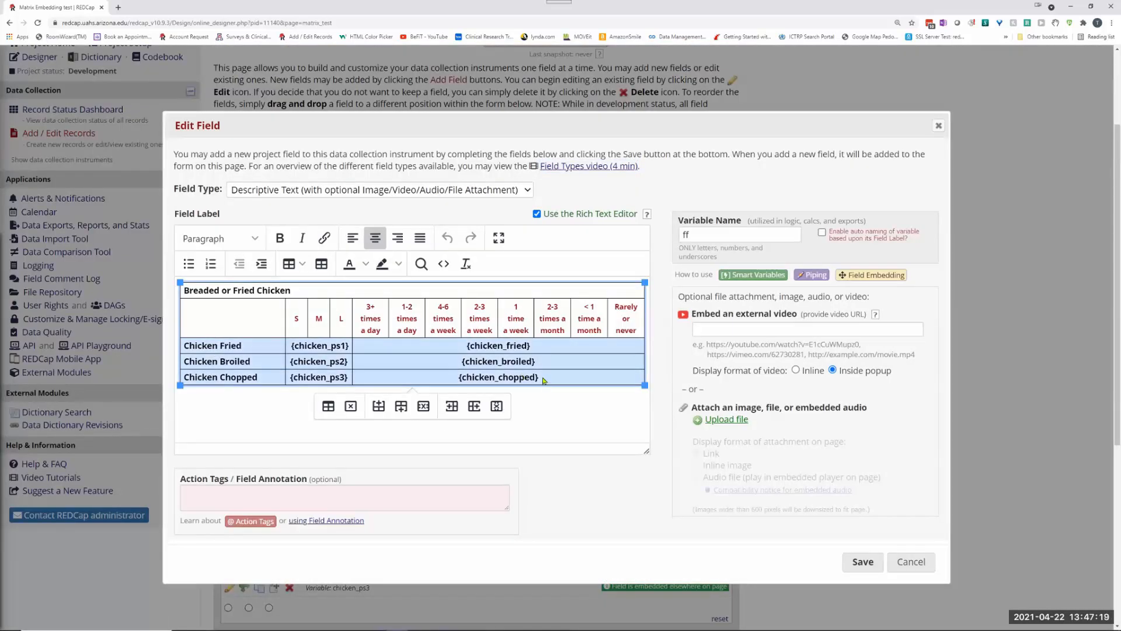
right_click(544, 381)
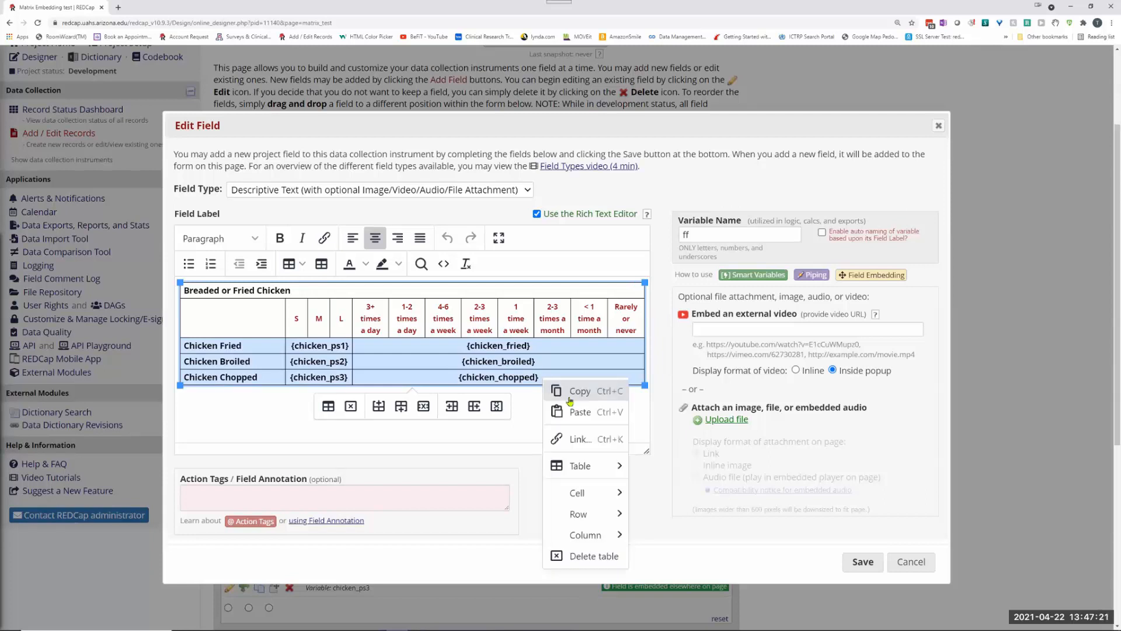
mouse_move(592, 519)
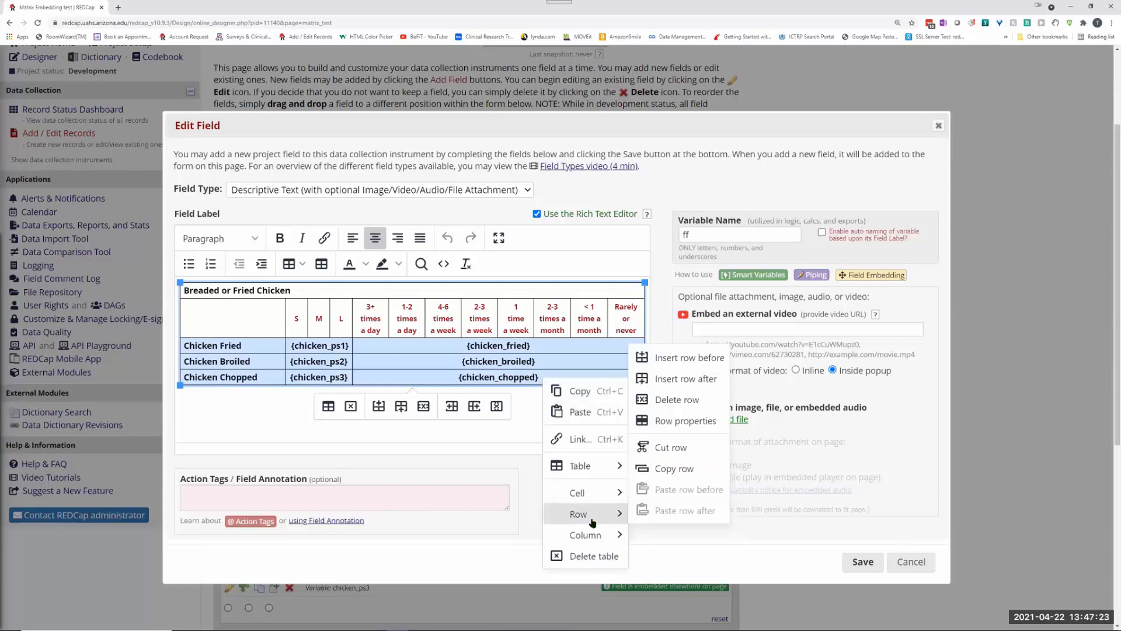
mouse_move(599, 494)
left_click(677, 379)
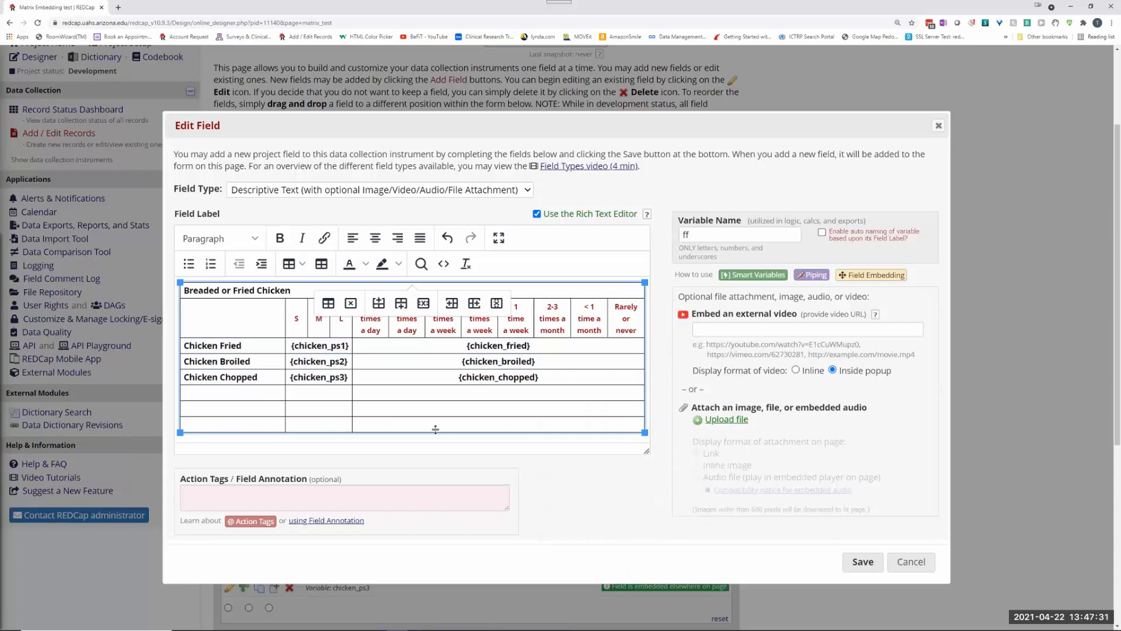
Step: Insert six more blank rows at the end of the table, based on its six rows below the header
left_click_drag(438, 425, 212, 348)
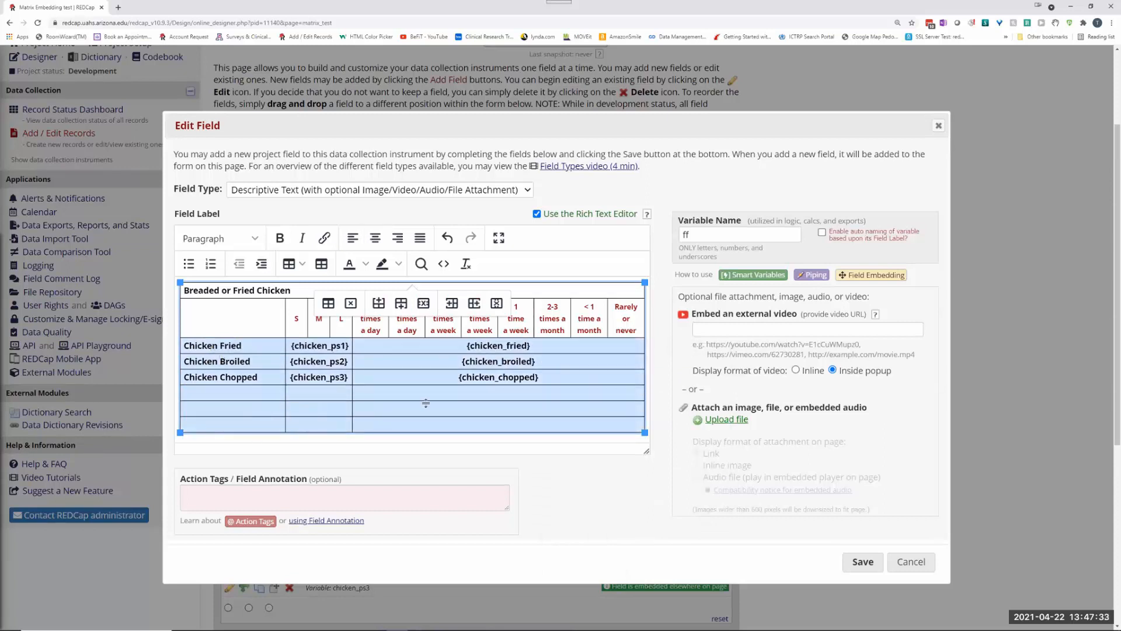
right_click(449, 408)
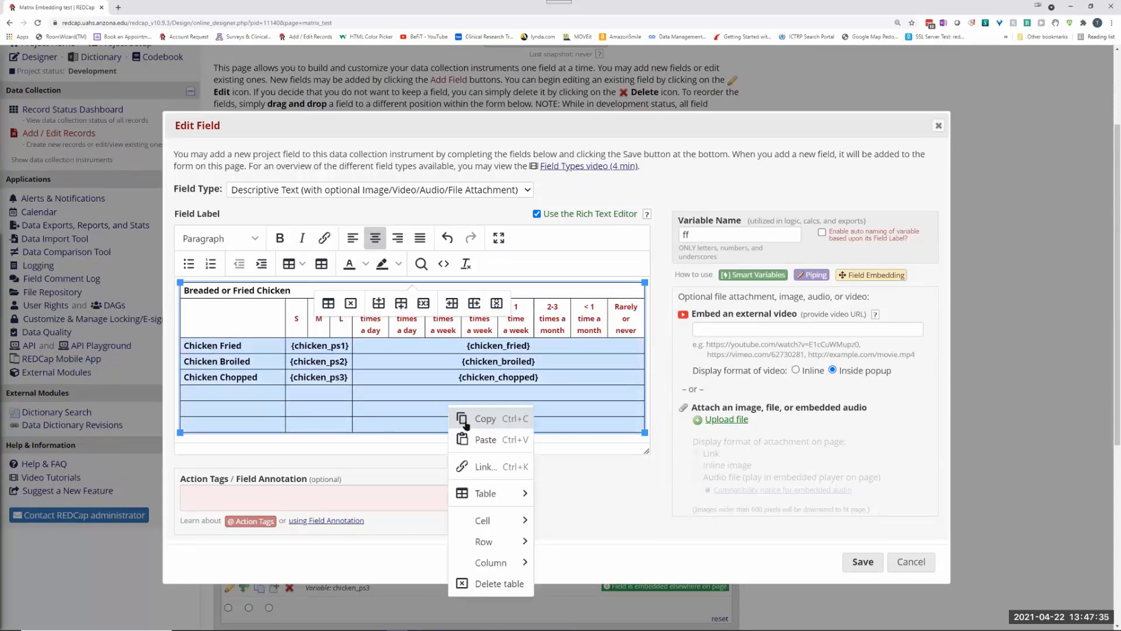
mouse_move(495, 543)
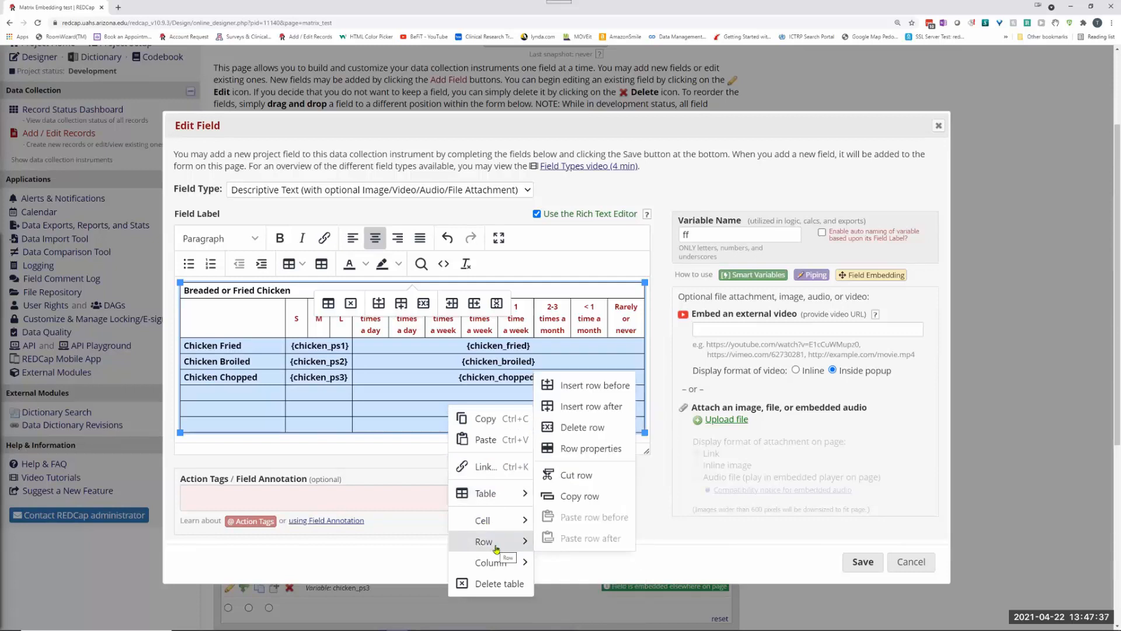
left_click(575, 406)
scroll(558, 365, "down", 3)
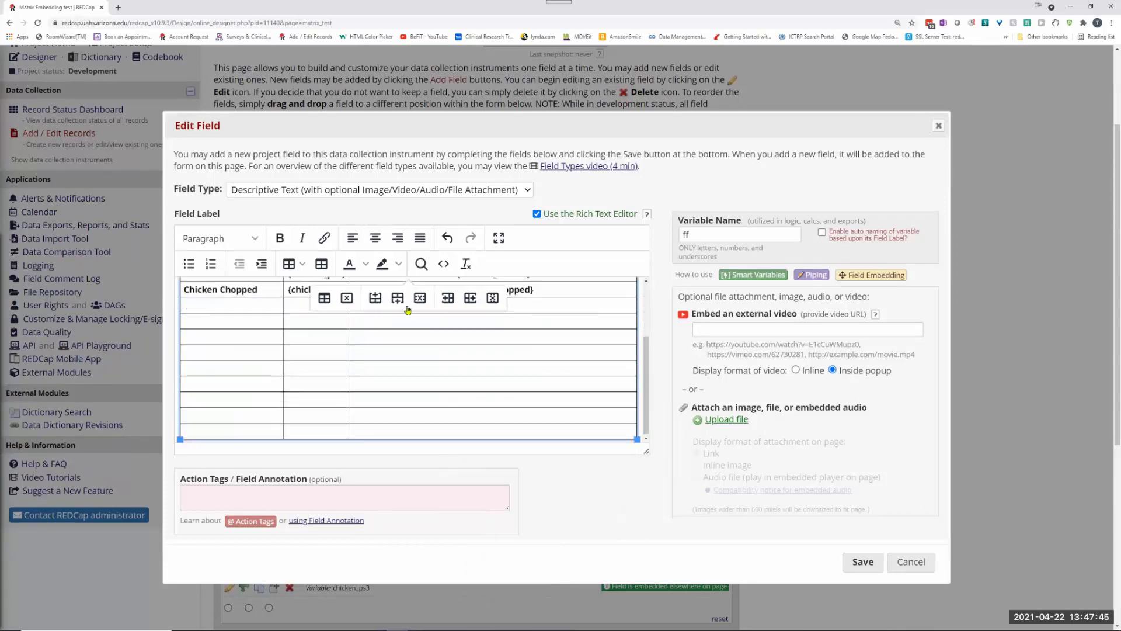
Step: Copy the Chicken Fried row's three classed cells (food-label, sml and freq) from the table's HTML source code
scroll(420, 327, "up", 3)
left_click(444, 394)
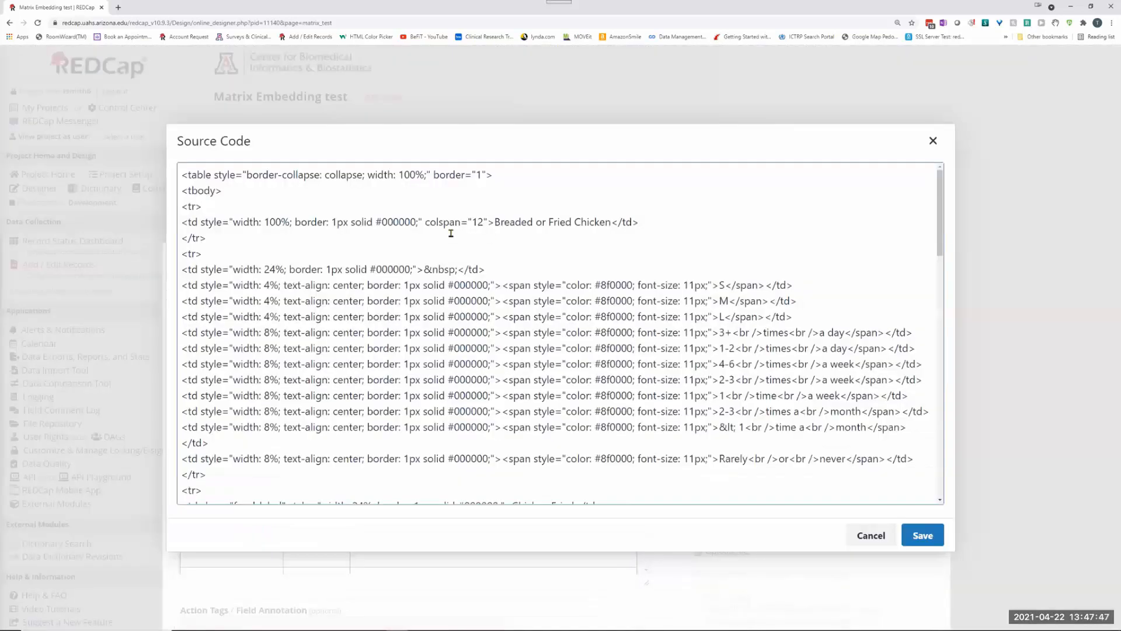
scroll(295, 285, "down", 10)
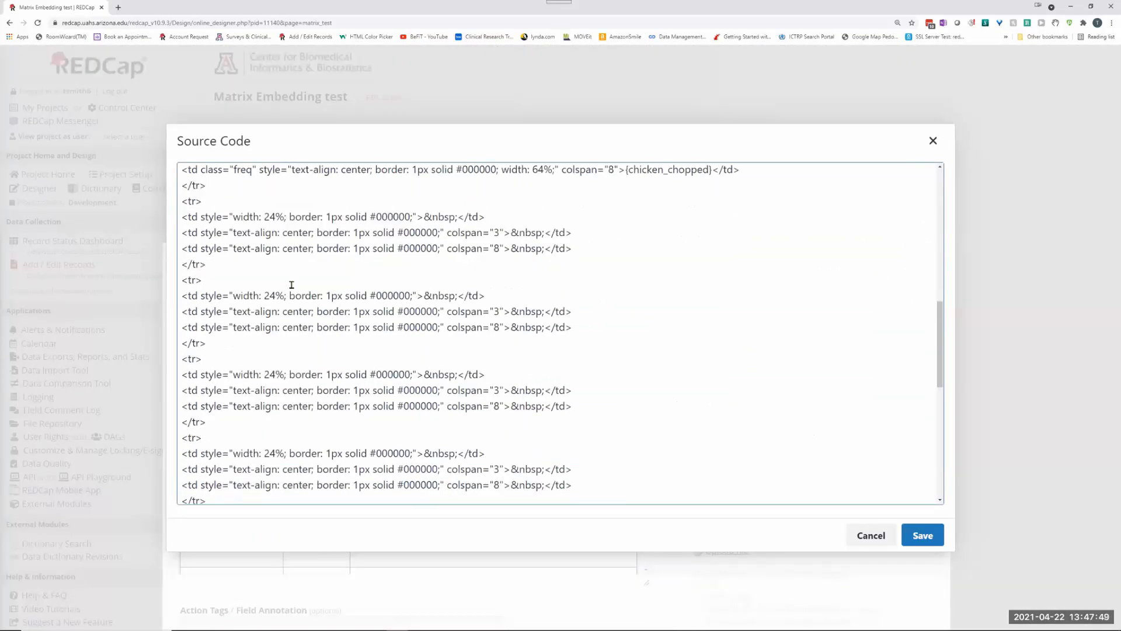
scroll(488, 317, "down", 2)
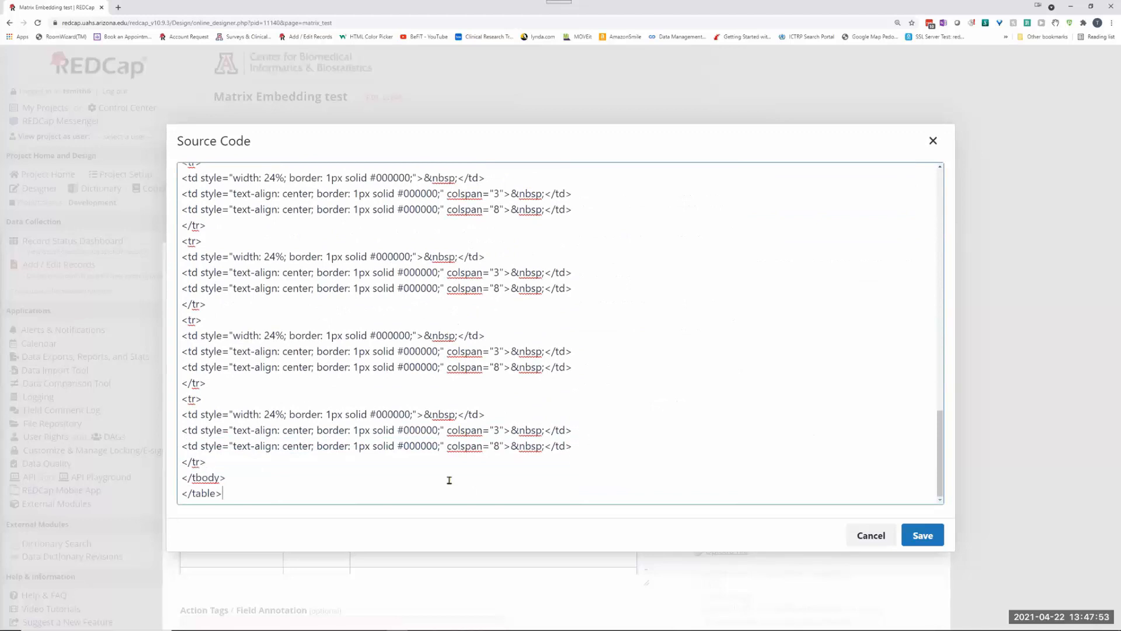
left_click_drag(209, 462, 182, 430)
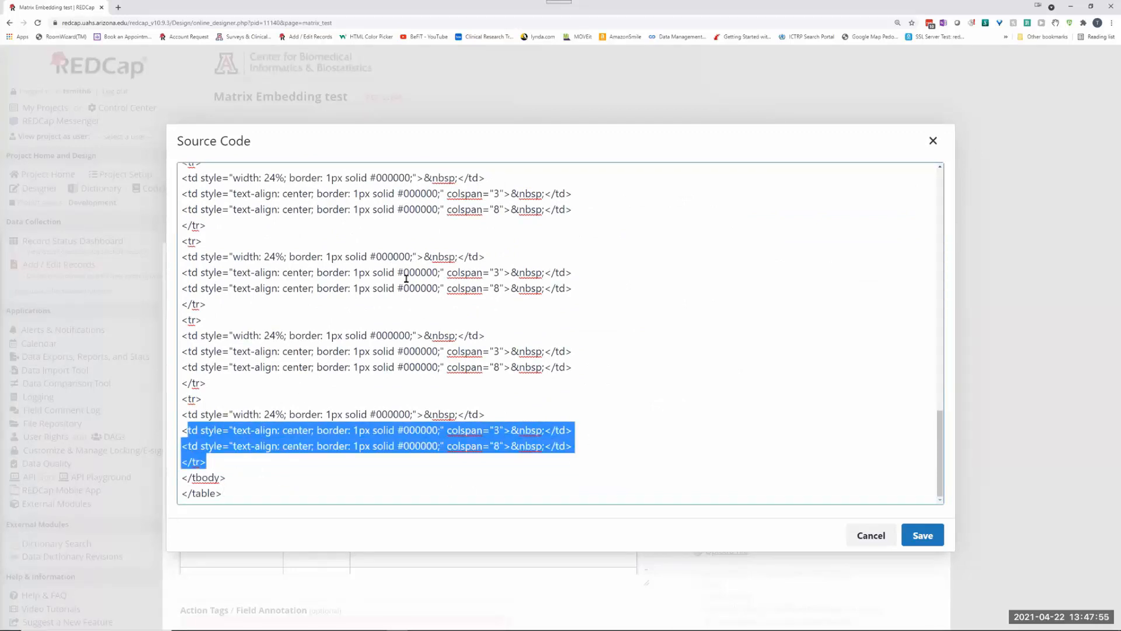
scroll(388, 315, "up", 5)
scroll(388, 319, "up", 6)
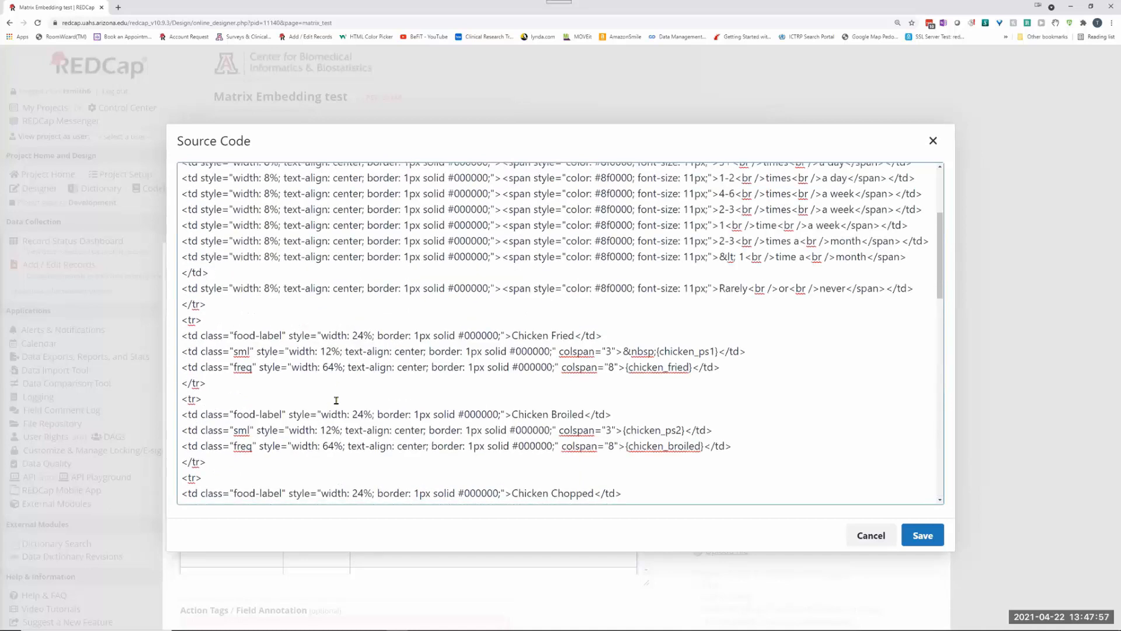
left_click_drag(725, 367, 146, 332)
key("ctrl+c")
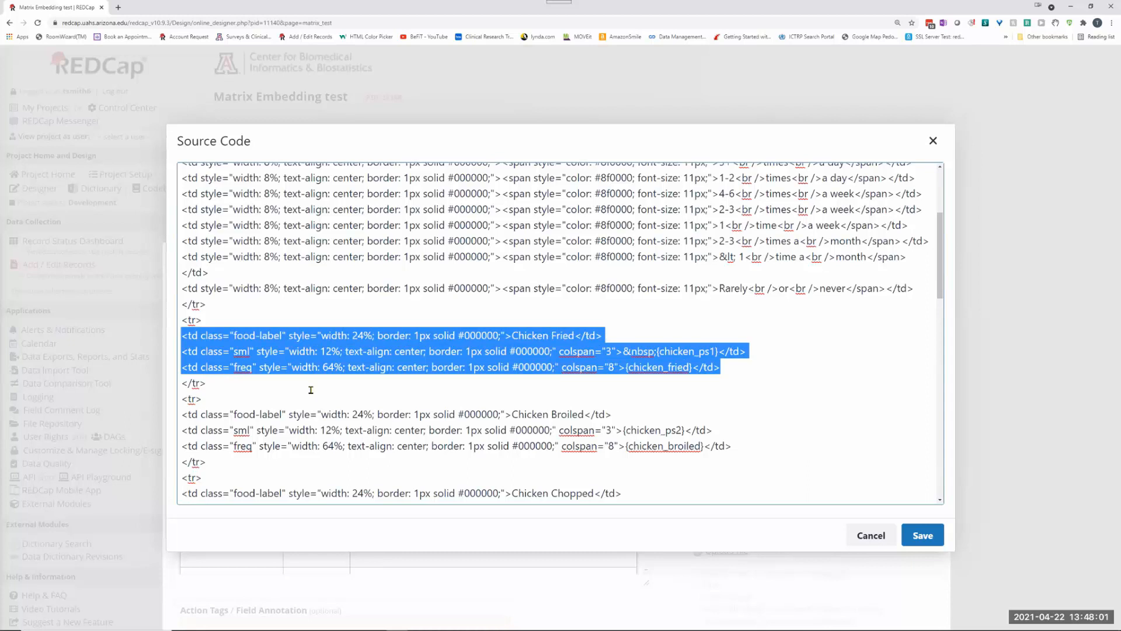
Step: Replace the cells of the first three blank rows in the source code with the copied Chicken Fried cells
scroll(400, 432, "down", 5)
scroll(464, 351, "up", 2)
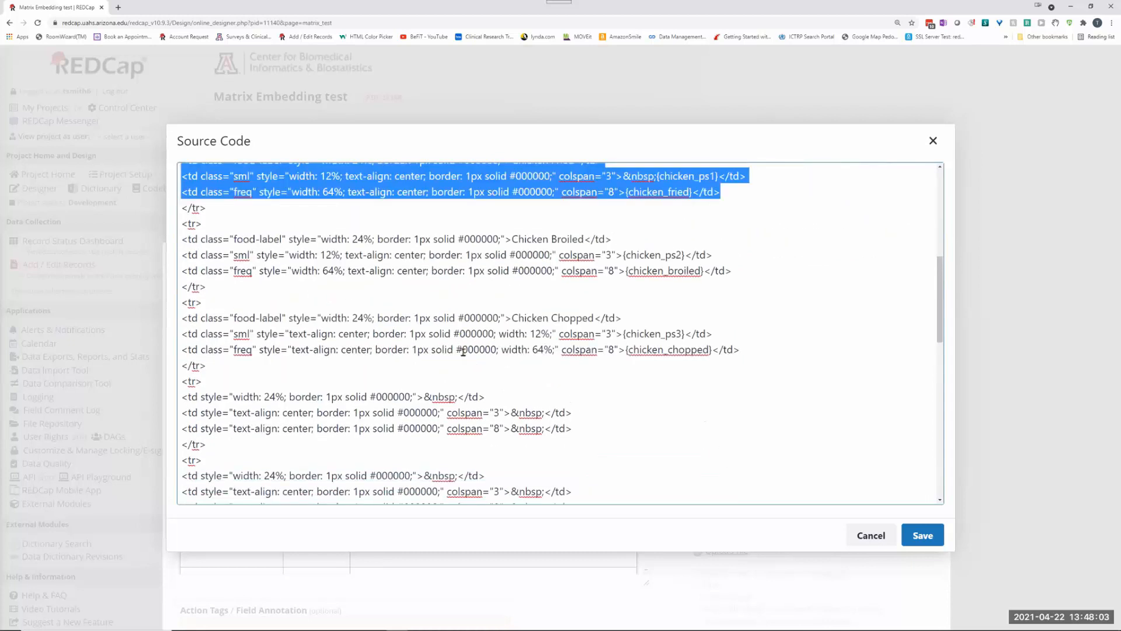
left_click_drag(584, 433, 162, 405)
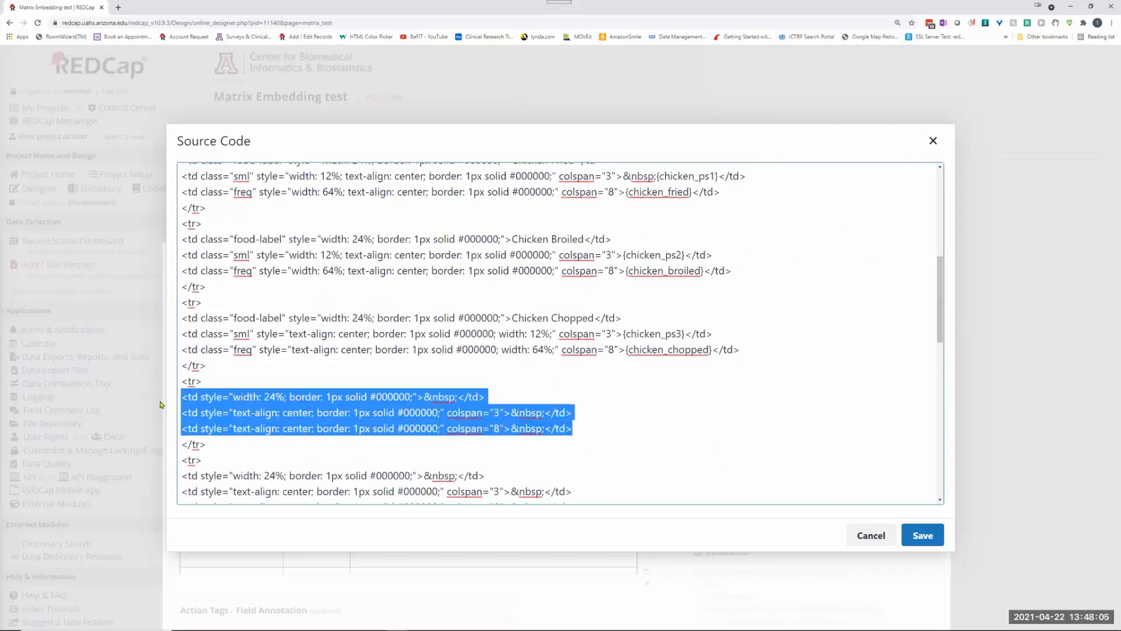
key("ctrl+v")
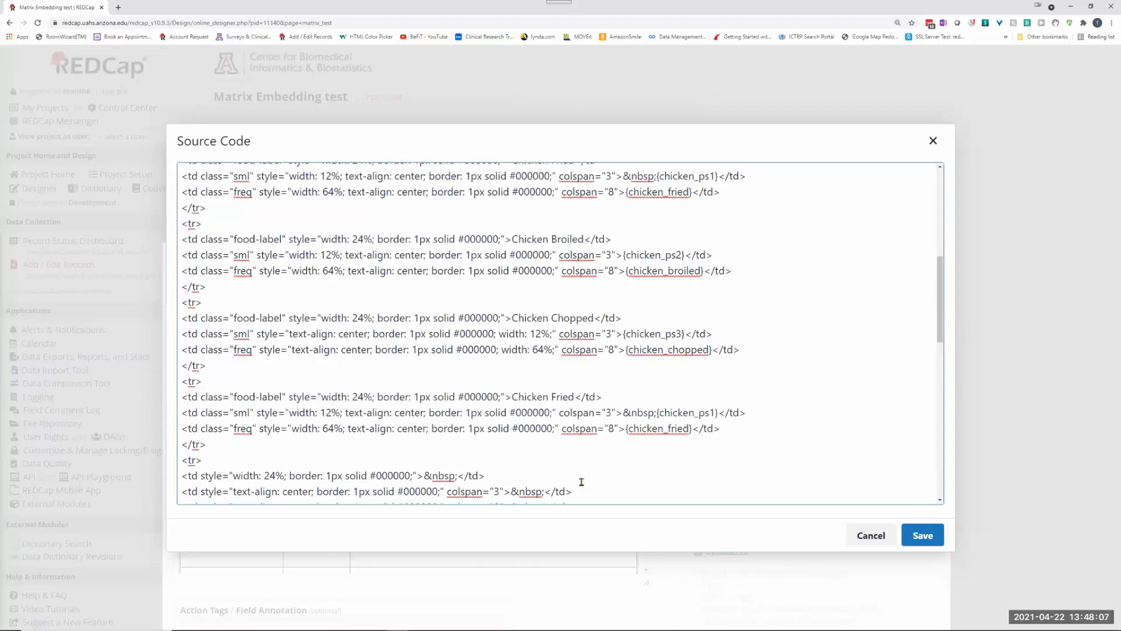
scroll(582, 482, "down", 2)
left_click_drag(578, 376, 169, 343)
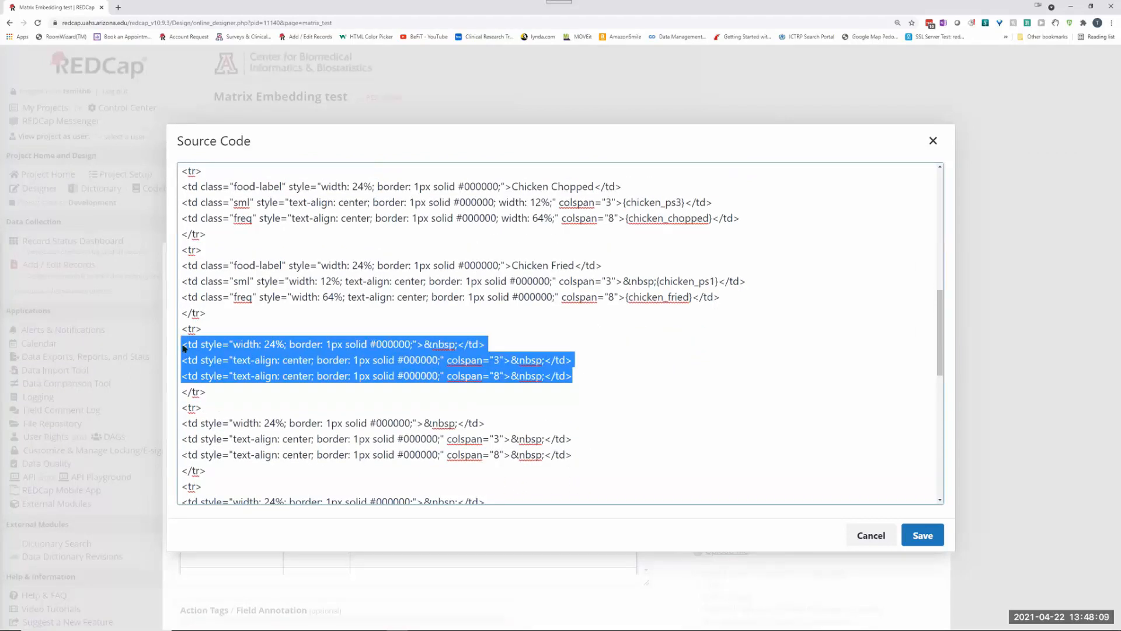
key("ctrl+v")
left_click_drag(573, 455, 170, 423)
key("ctrl+v")
Step: Replace the cells of the fourth, fifth and sixth added rows with the copied Chicken Fried cells
scroll(501, 391, "down", 3)
left_click_drag(579, 358, 173, 333)
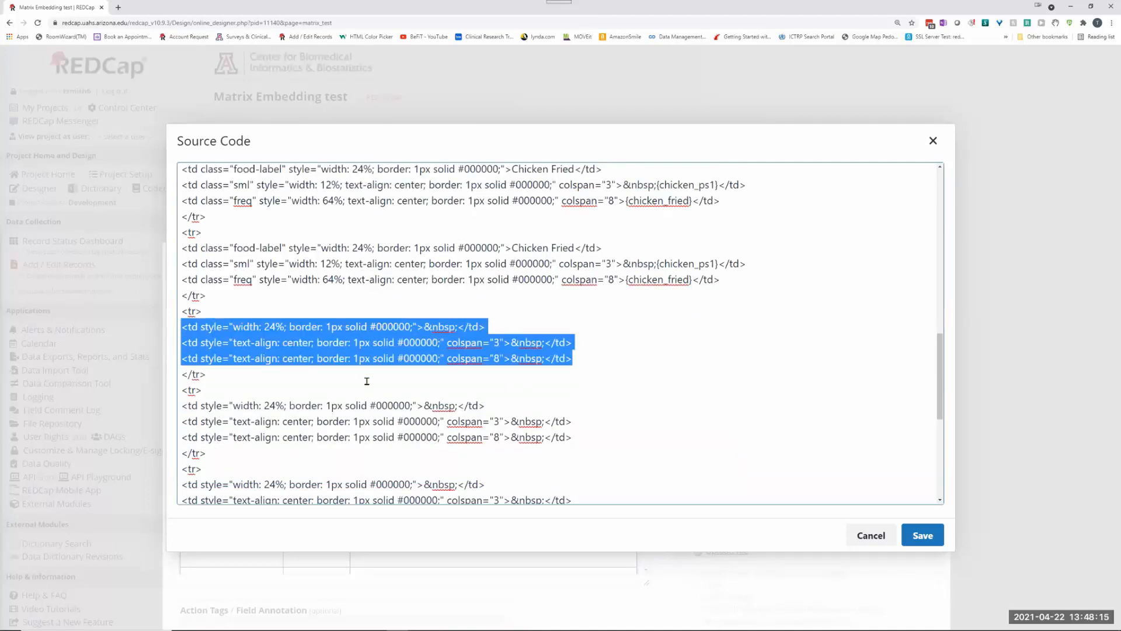
key("ctrl+v")
left_click_drag(574, 438, 179, 407)
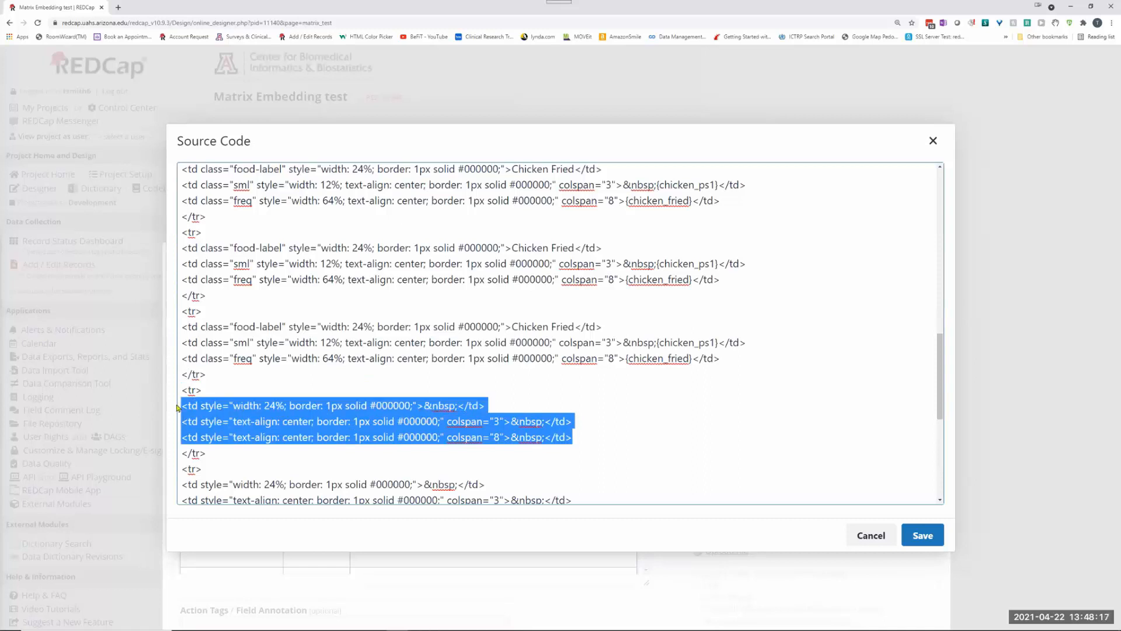
key("ctrl+v")
scroll(565, 434, "down", 2)
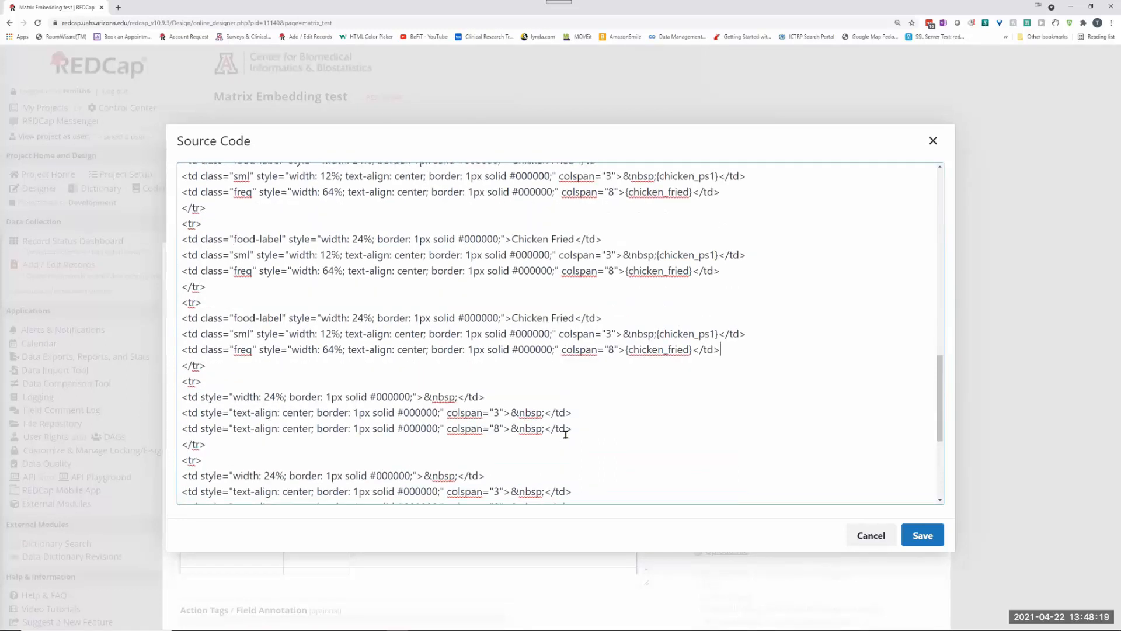
left_click_drag(574, 429, 178, 398)
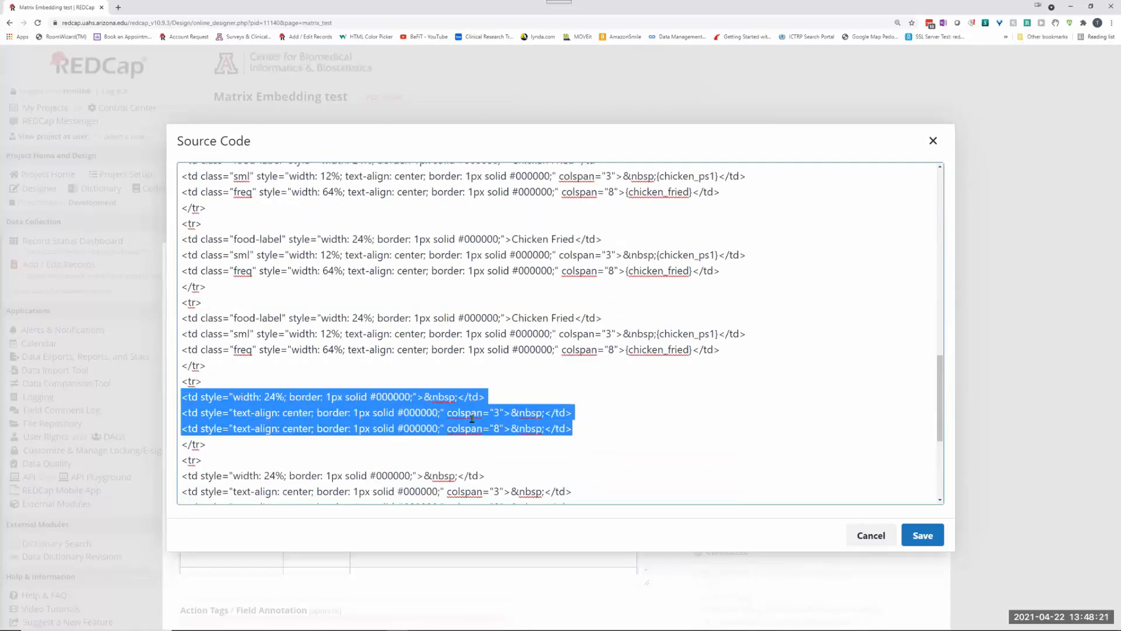
key("ctrl+v")
Step: Fill the last three blank rows in the source code with the copied Chicken Fried cells
scroll(531, 430, "down", 2)
left_click_drag(572, 419, 166, 393)
left_click(300, 406)
scroll(582, 375, "down", 1)
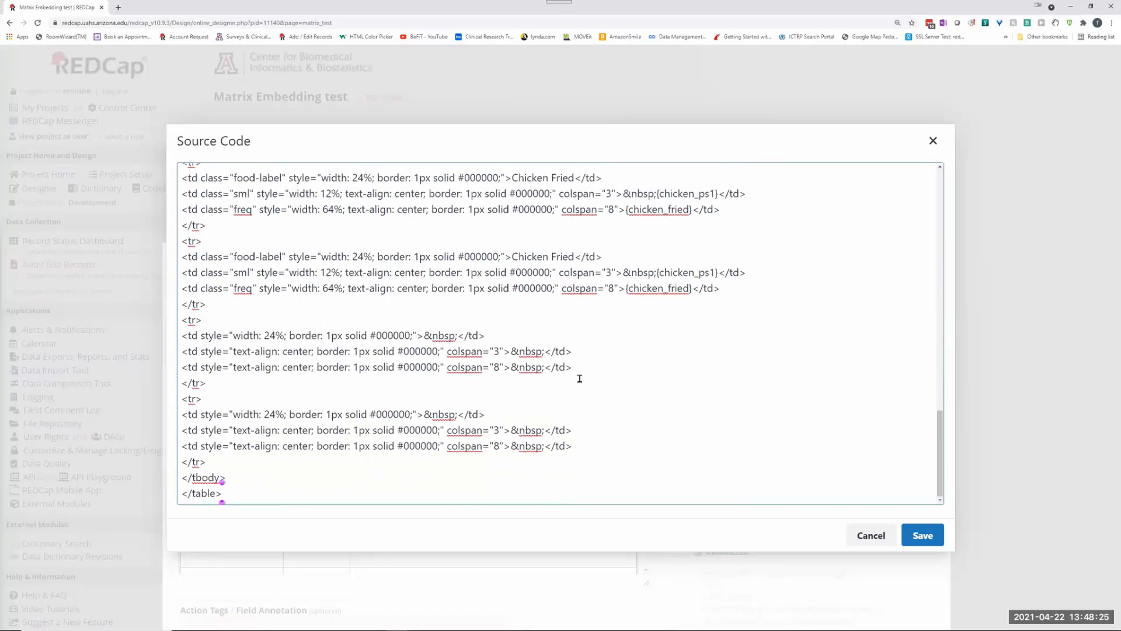
left_click_drag(573, 367, 173, 327)
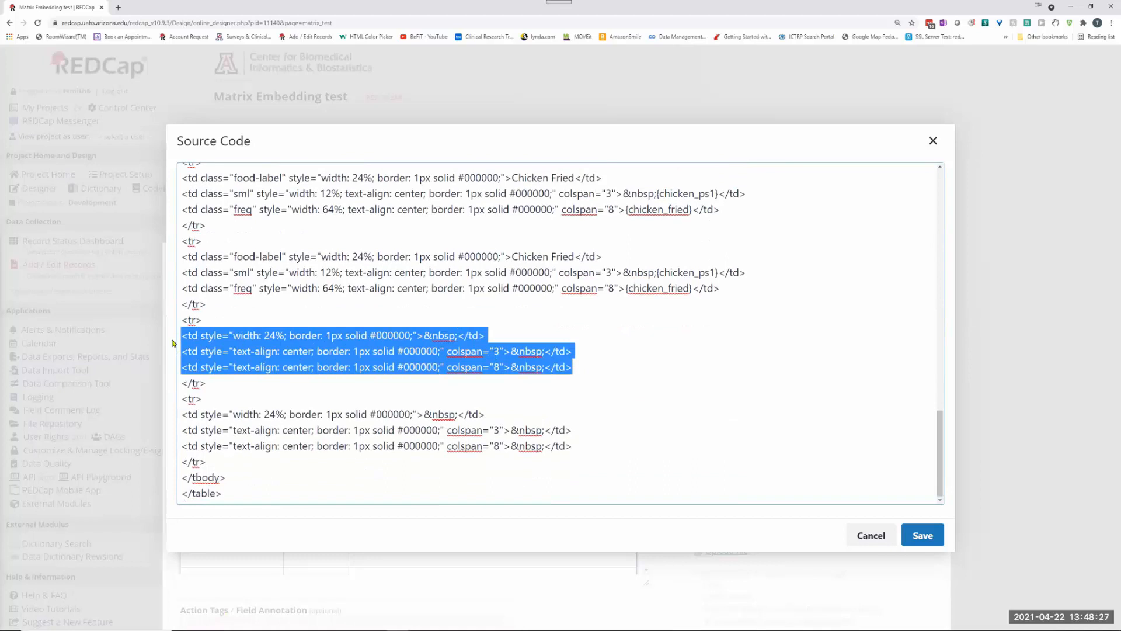
key("ctrl+v")
left_click_drag(226, 435, 170, 420)
key("ctrl+v")
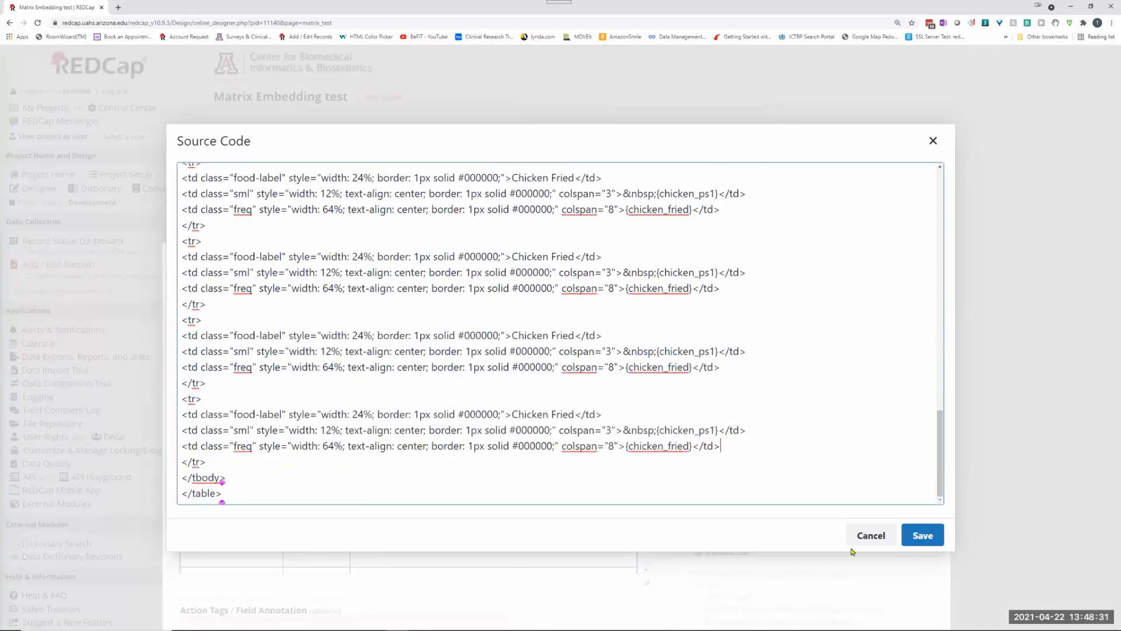
Step: Save the edited source code and the ff field with its extended table
left_click(922, 535)
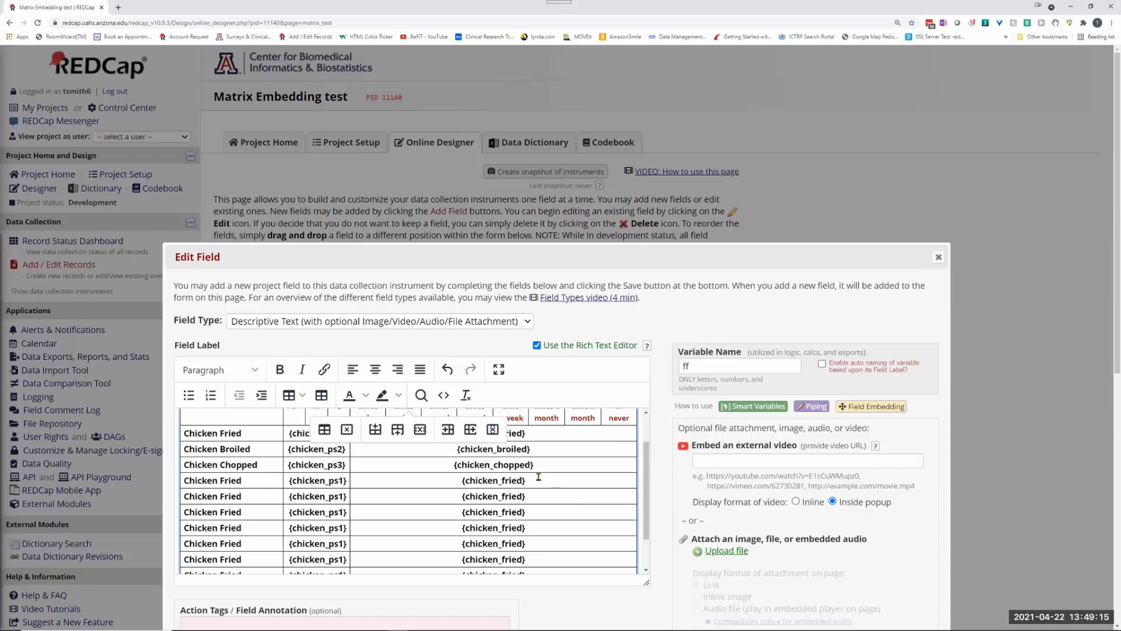
scroll(634, 481, "down", 2)
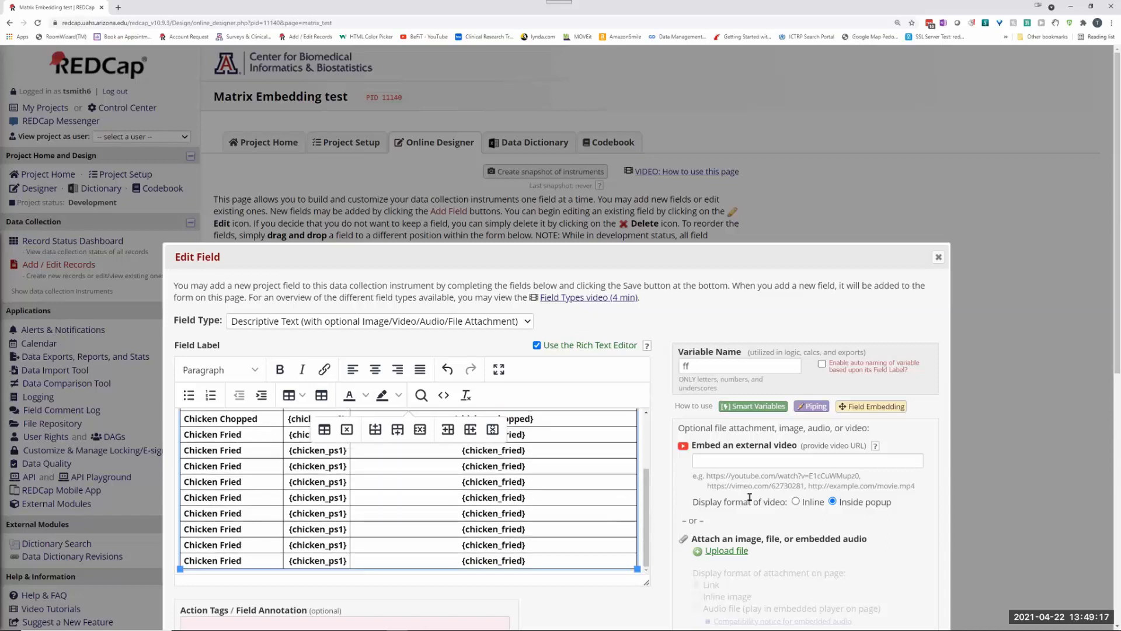
scroll(815, 512, "down", 3)
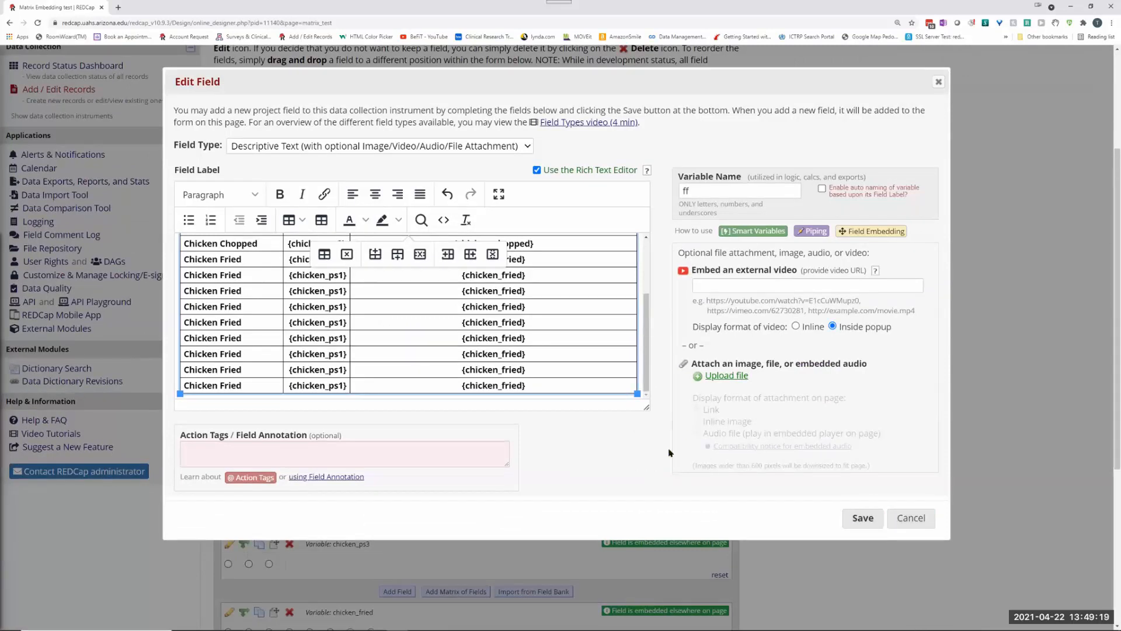
left_click(860, 509)
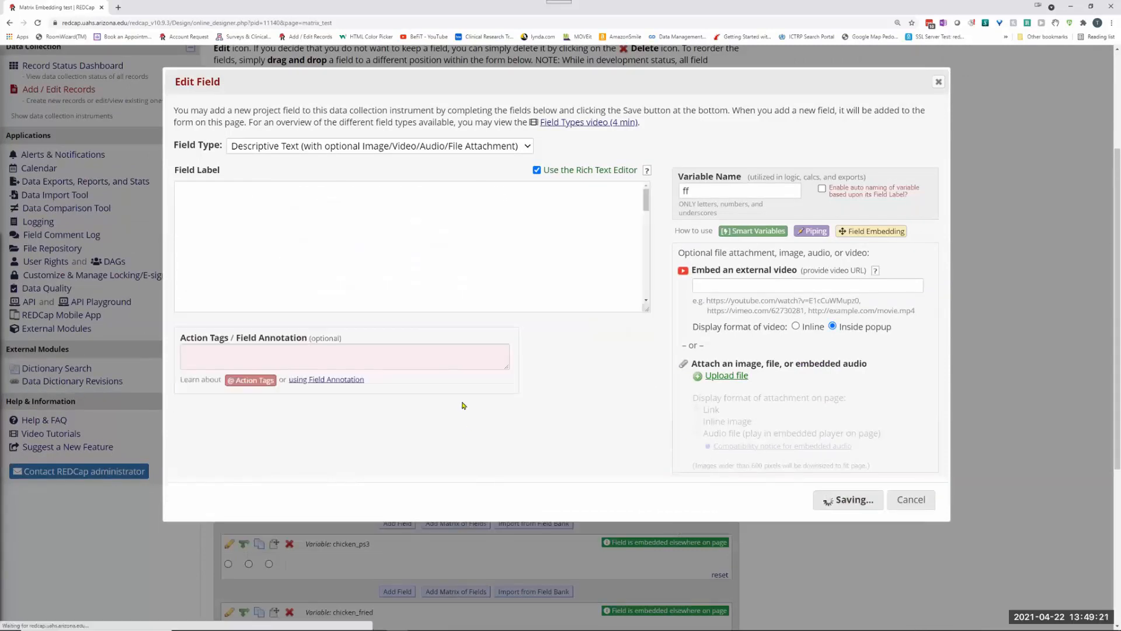
Step: Review the extended table and the embedded chicken fields below it on the Matrix Test design page
scroll(463, 420, "down", 5)
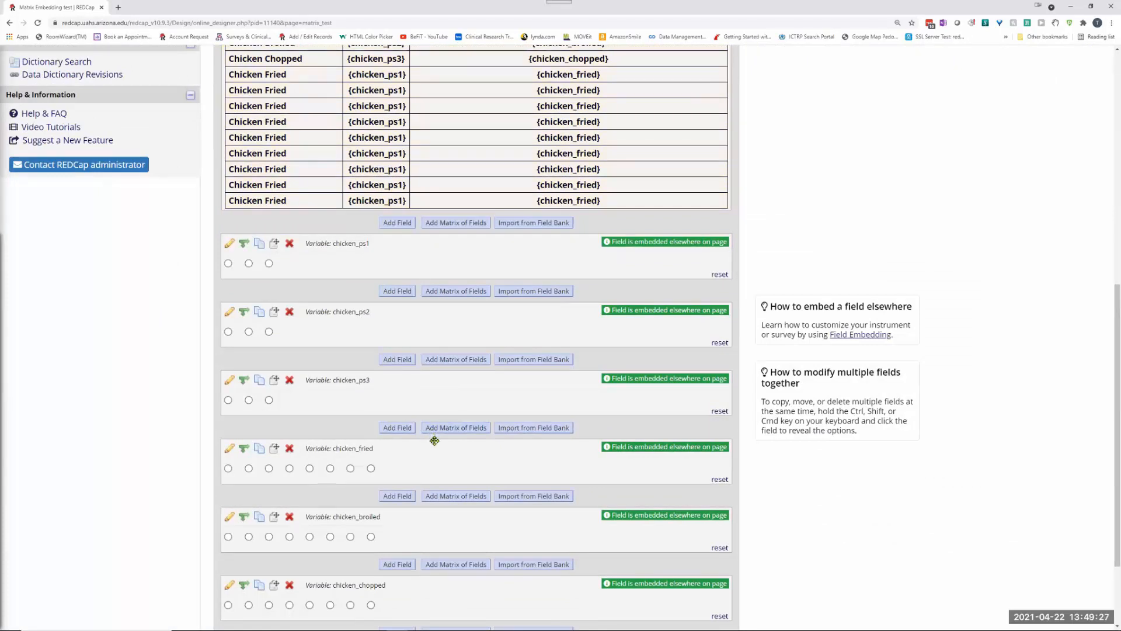
scroll(432, 386, "up", 5)
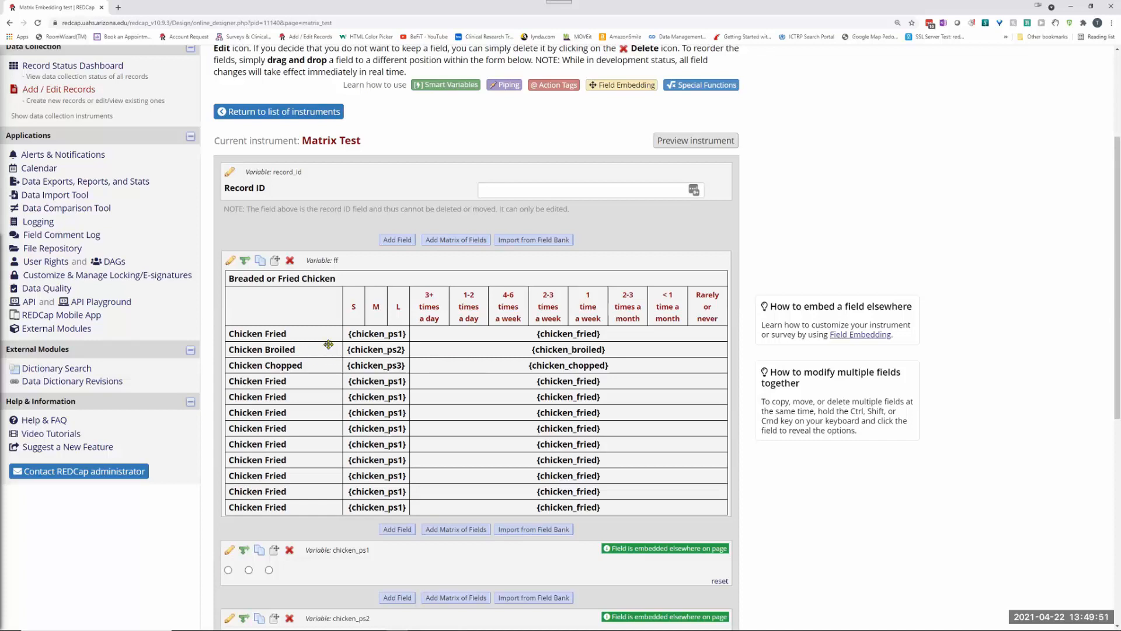
scroll(321, 341, "down", 4)
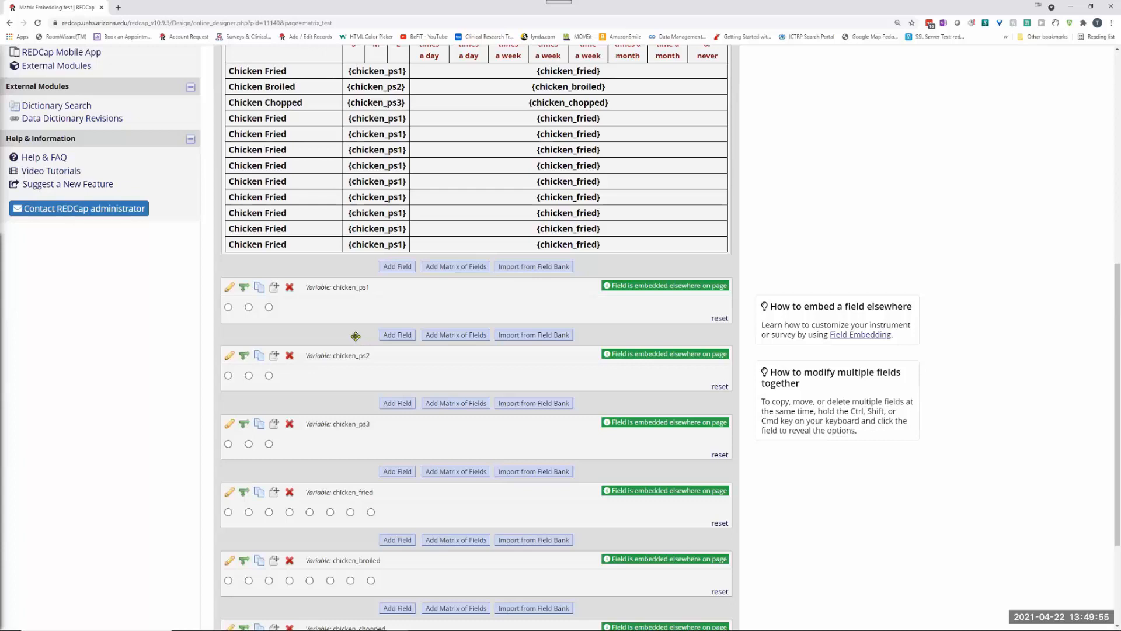
scroll(353, 334, "down", 3)
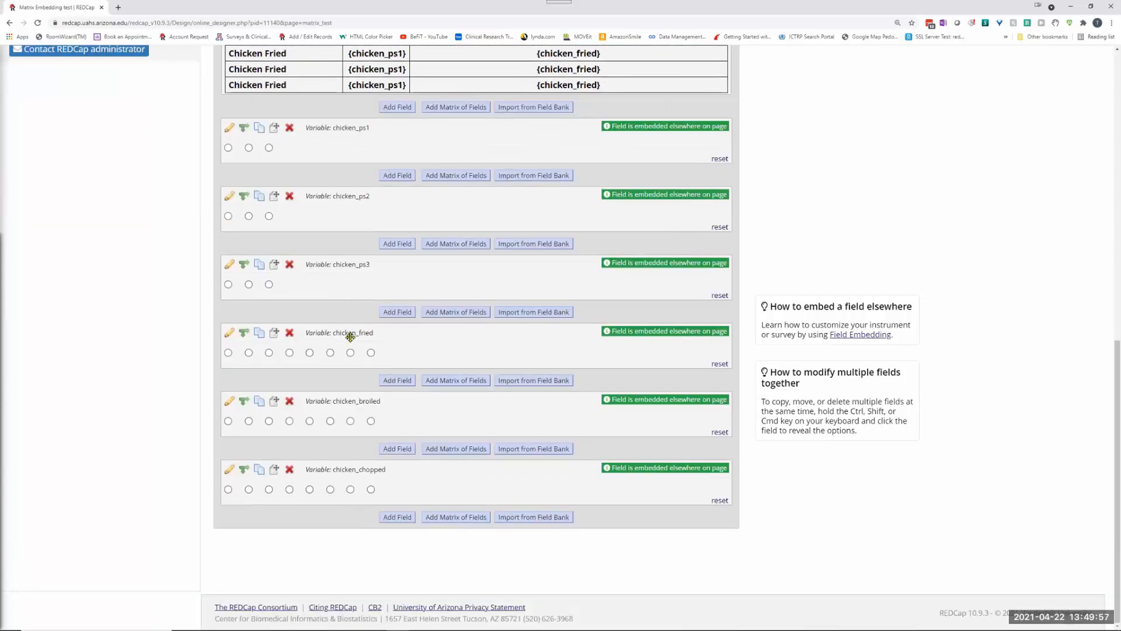
scroll(351, 330, "up", 5)
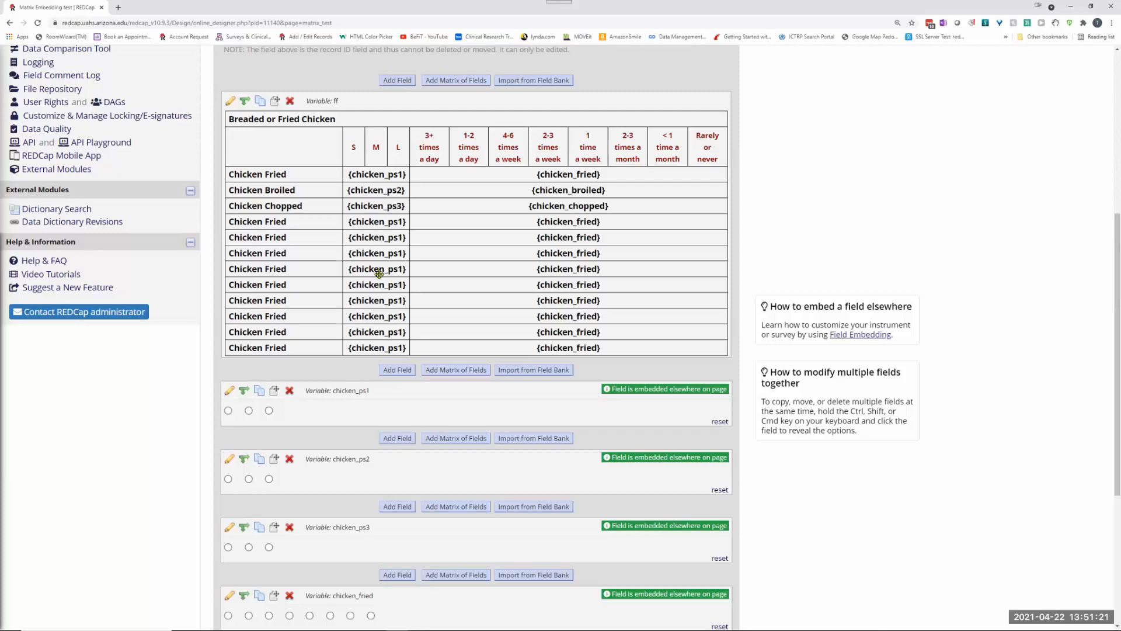
scroll(380, 277, "down", 2)
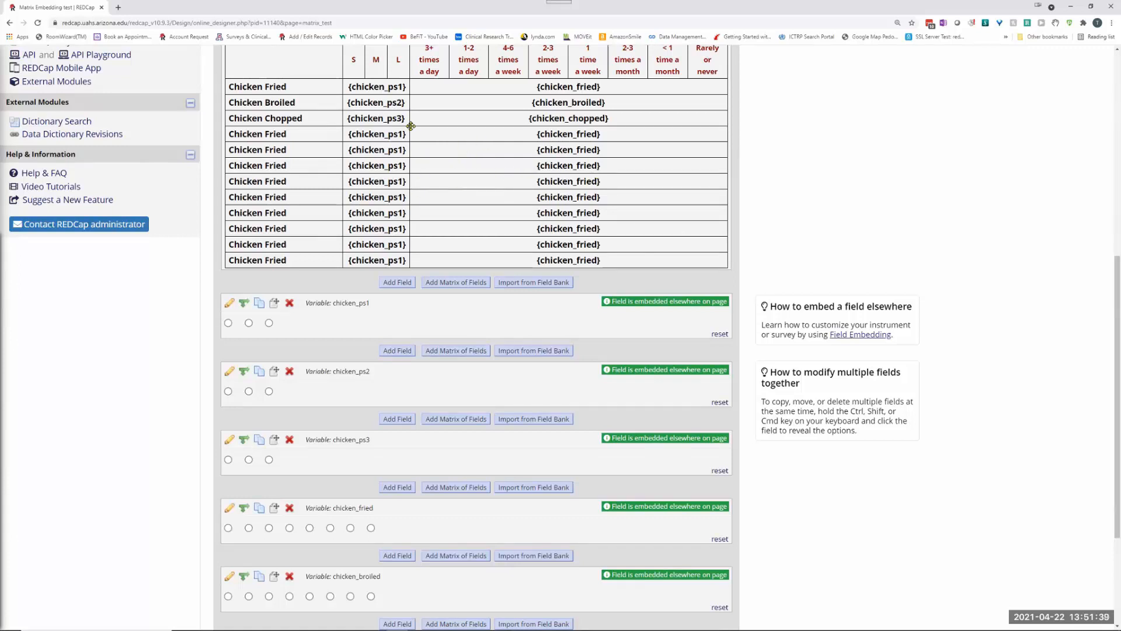
scroll(386, 202, "up", 2)
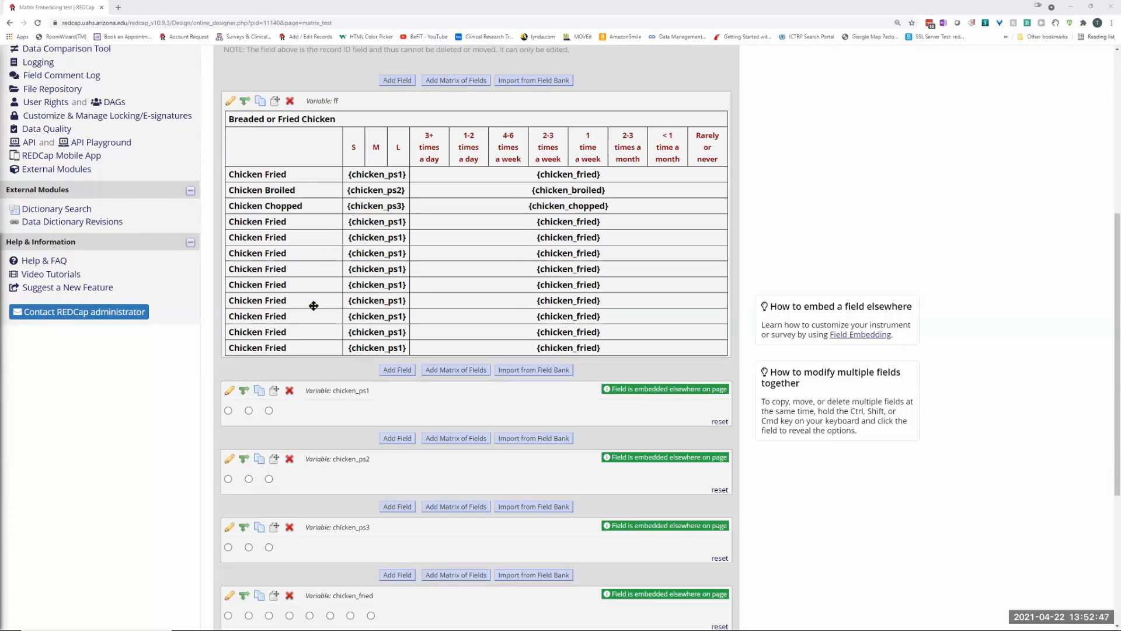
scroll(315, 299, "down", 2)
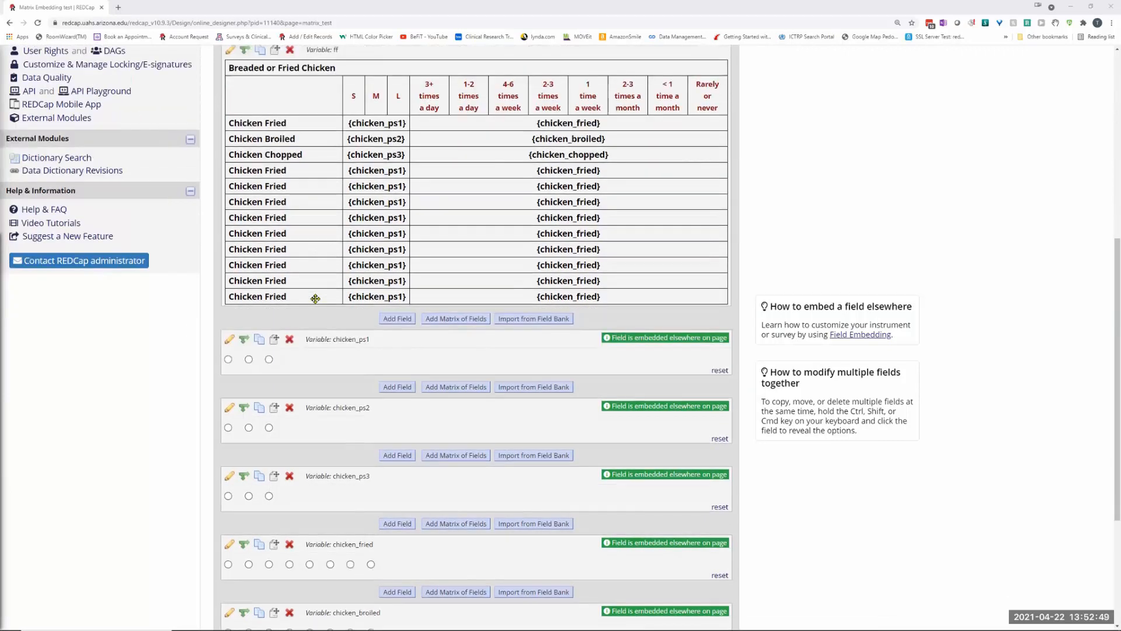
scroll(501, 253, "up", 3)
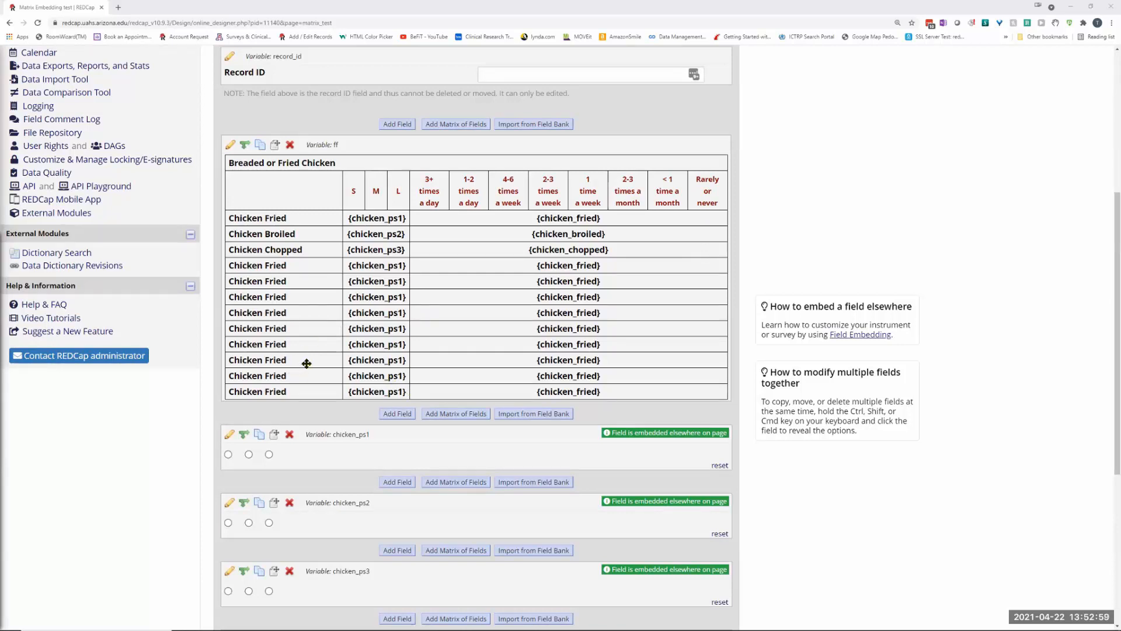
Step: Start a new field below chicken_chopped with the field type Text Box (Short Text, Number, Date/Time, ...)
scroll(315, 358, "down", 4)
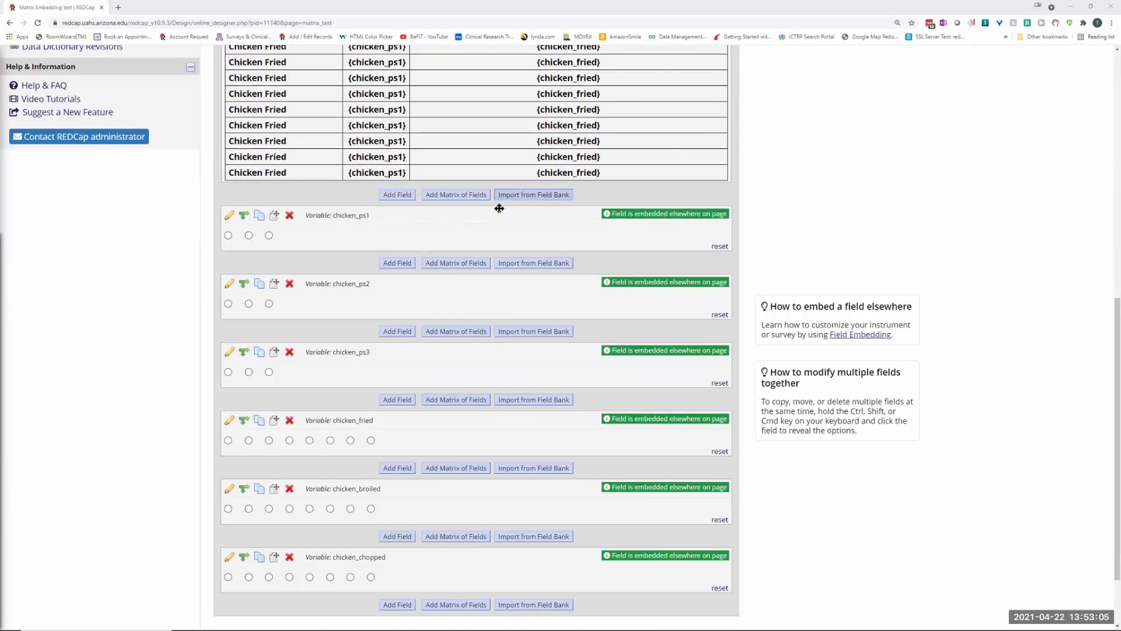
scroll(401, 425, "down", 2)
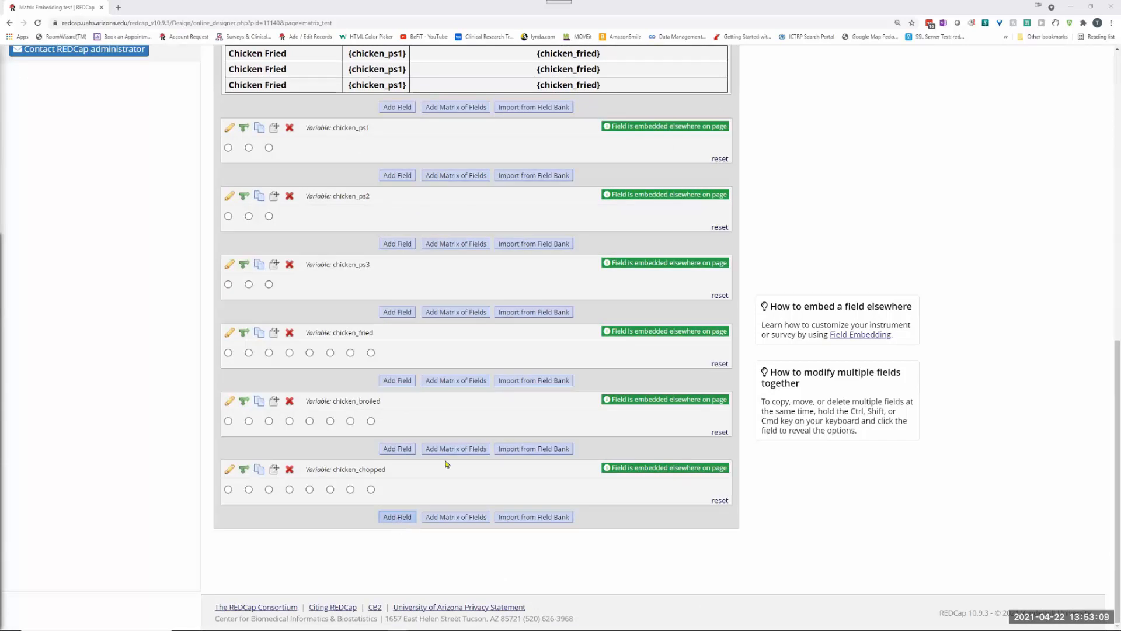
left_click(398, 518)
left_click(278, 129)
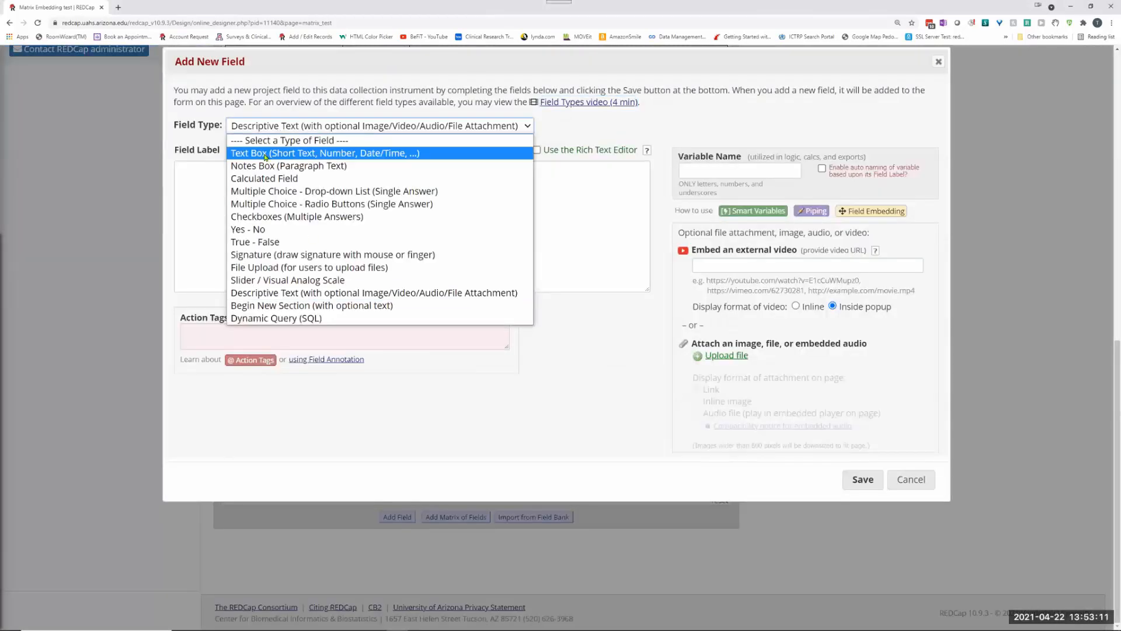
left_click(268, 155)
left_click(203, 184)
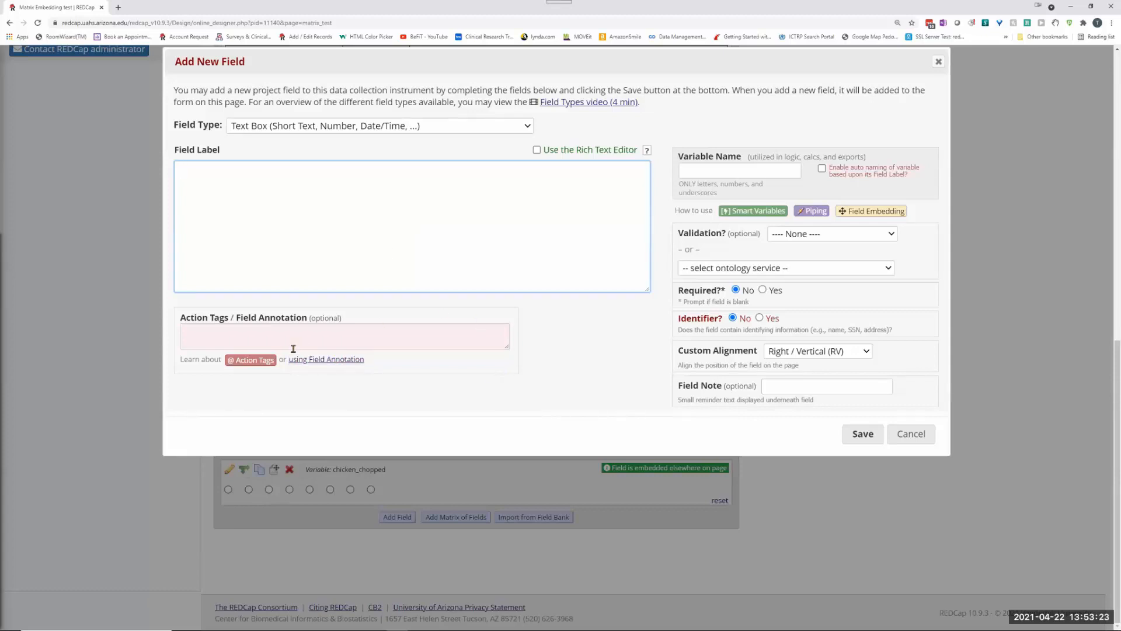
left_click(256, 361)
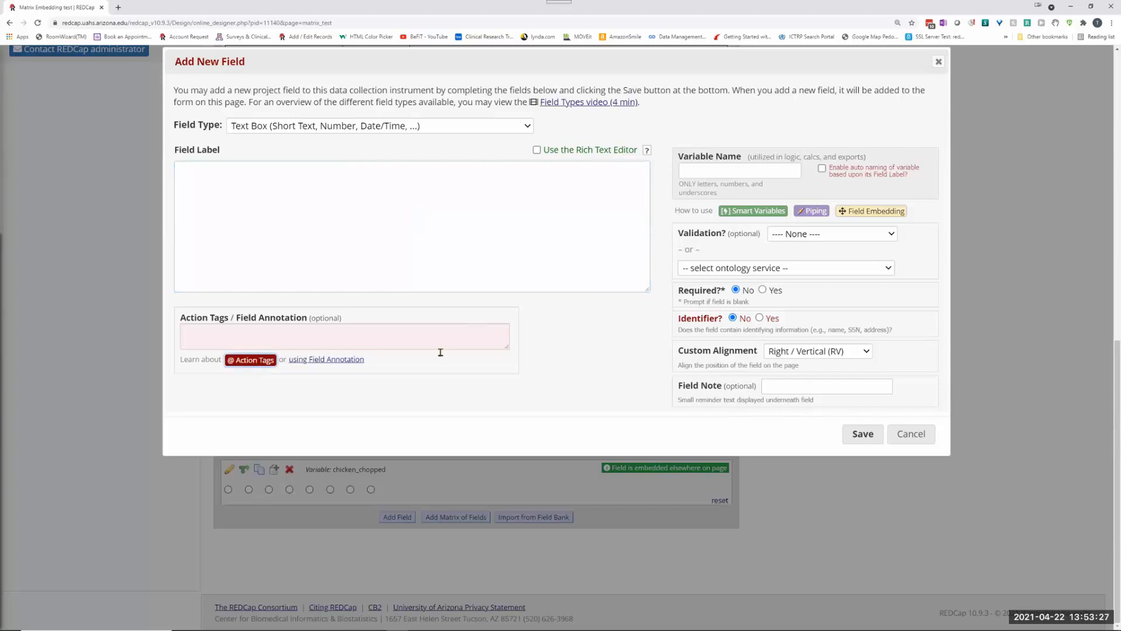
scroll(567, 373, "down", 3)
scroll(572, 381, "down", 4)
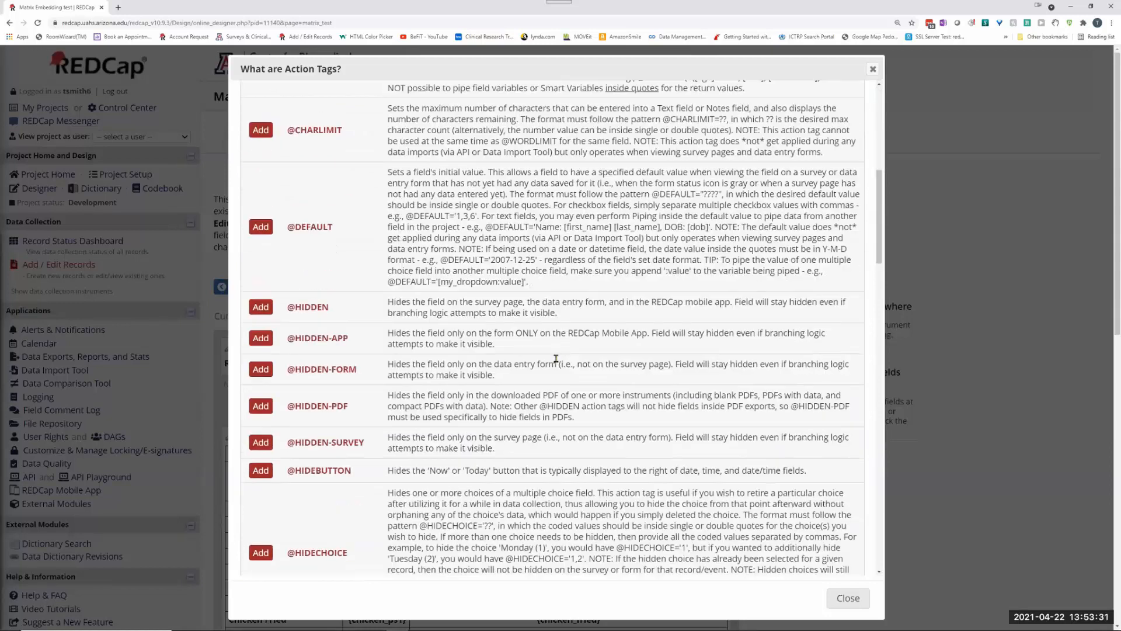
scroll(558, 363, "down", 3)
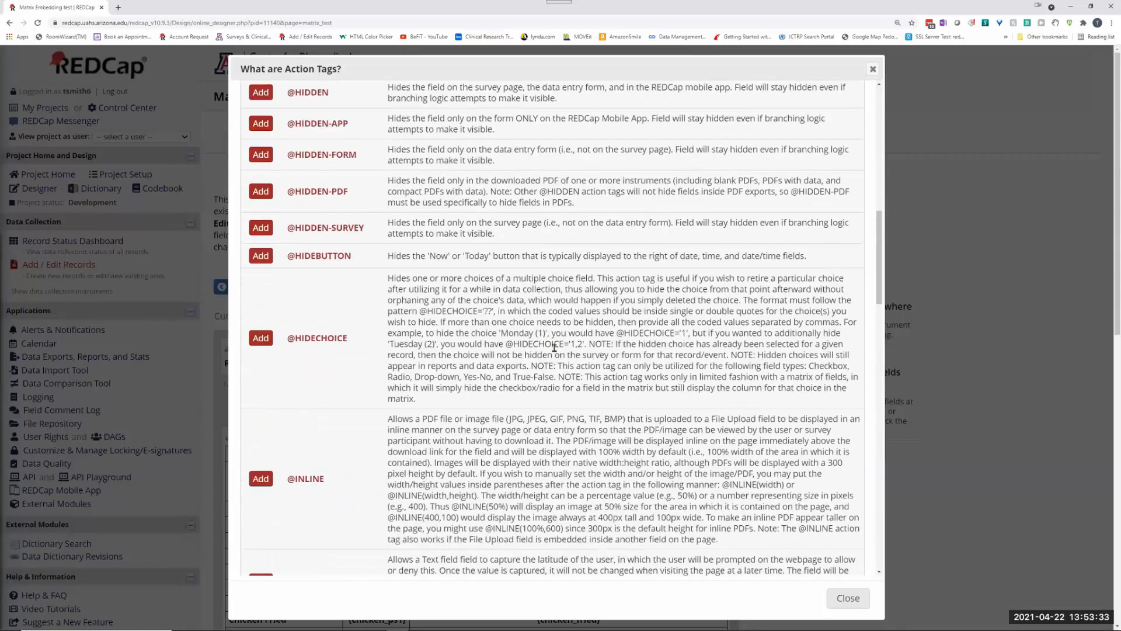
scroll(431, 322, "down", 3)
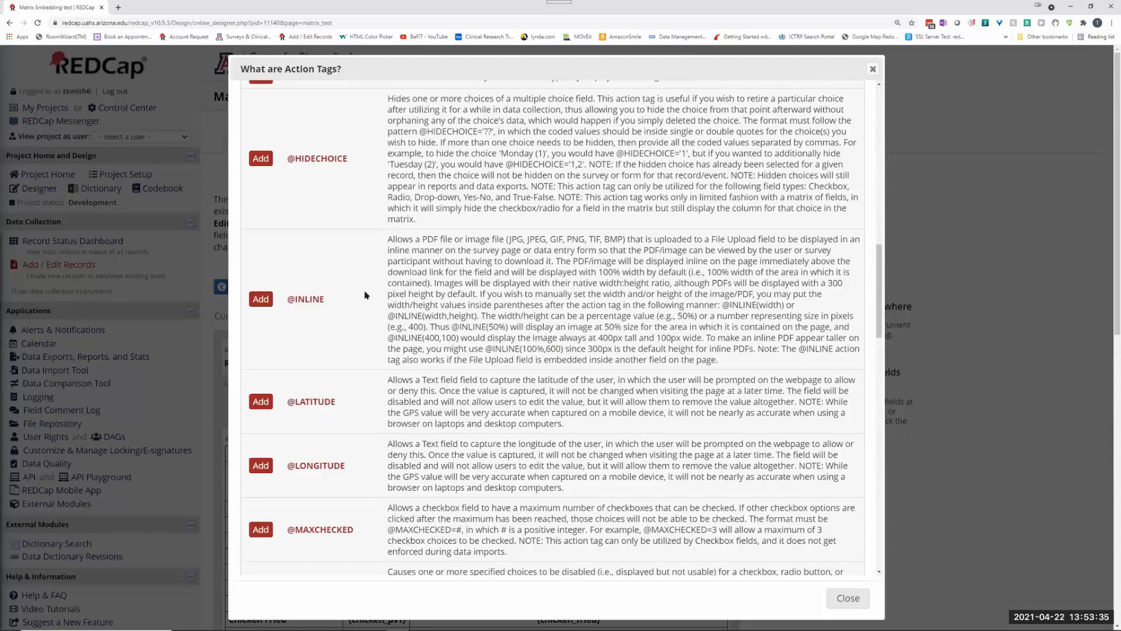
scroll(365, 296, "down", 3)
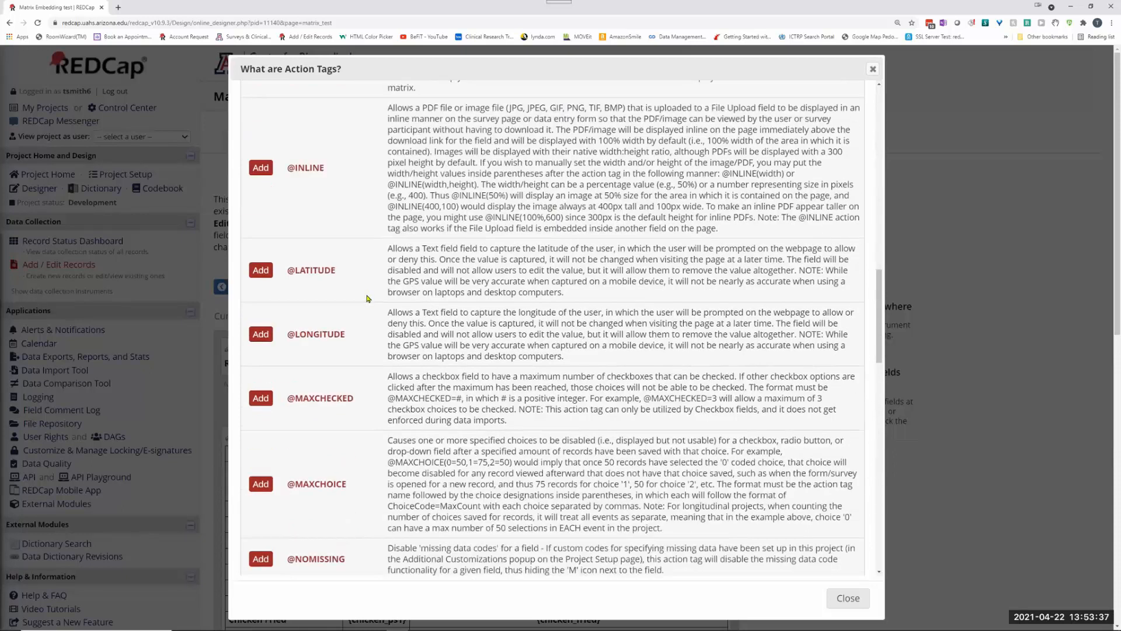
scroll(366, 298, "down", 1)
scroll(369, 315, "down", 2)
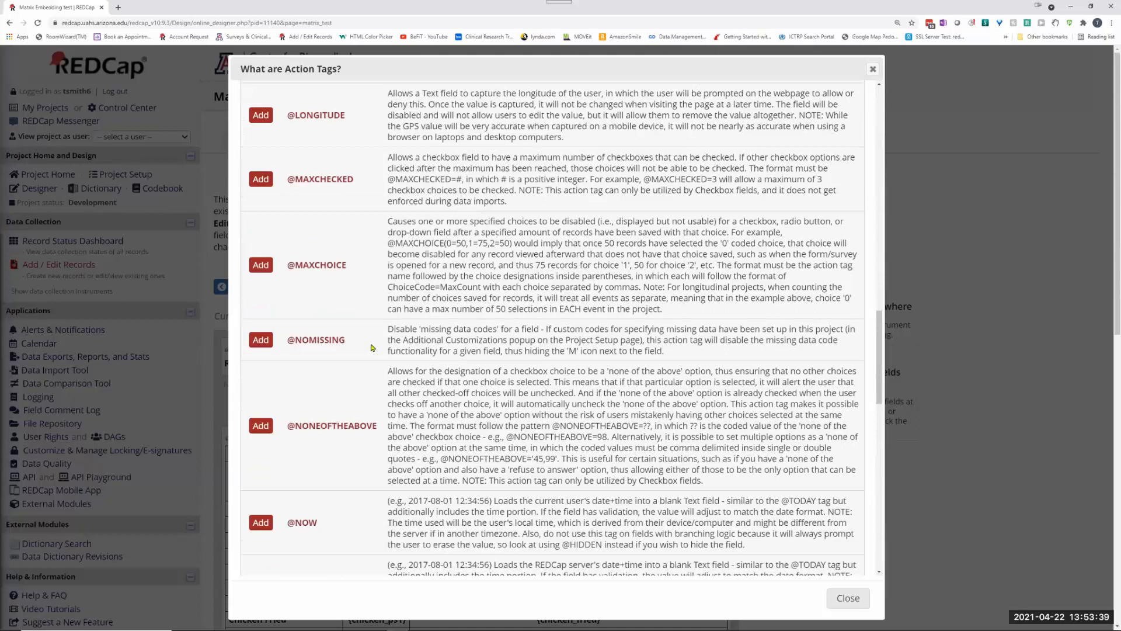
scroll(432, 357, "down", 1)
scroll(432, 357, "down", 3)
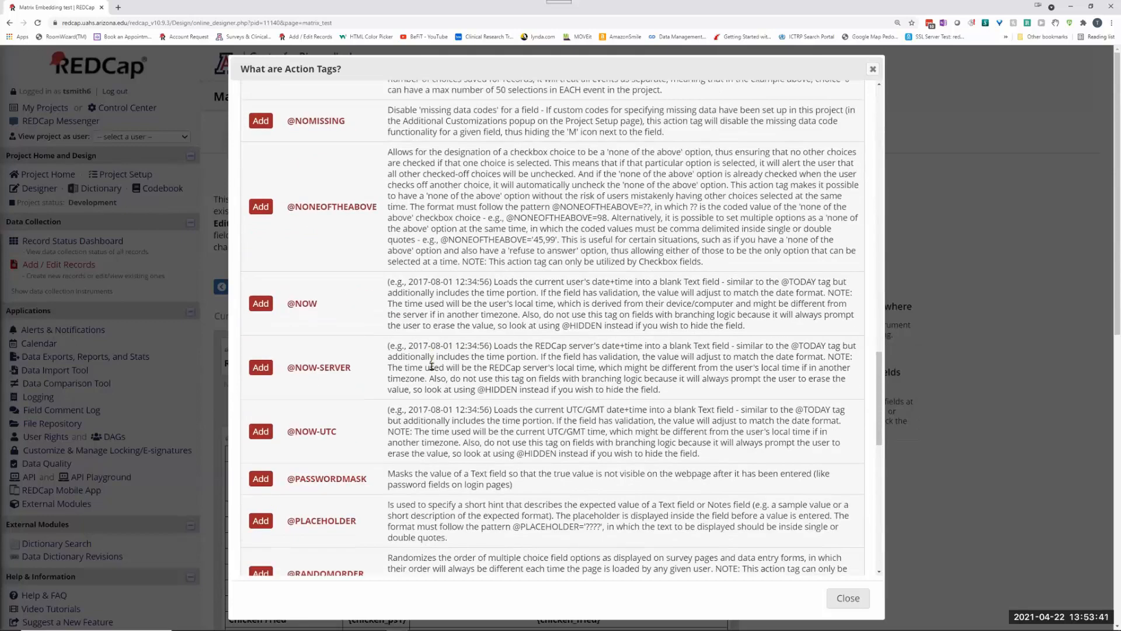
scroll(431, 366, "down", 2)
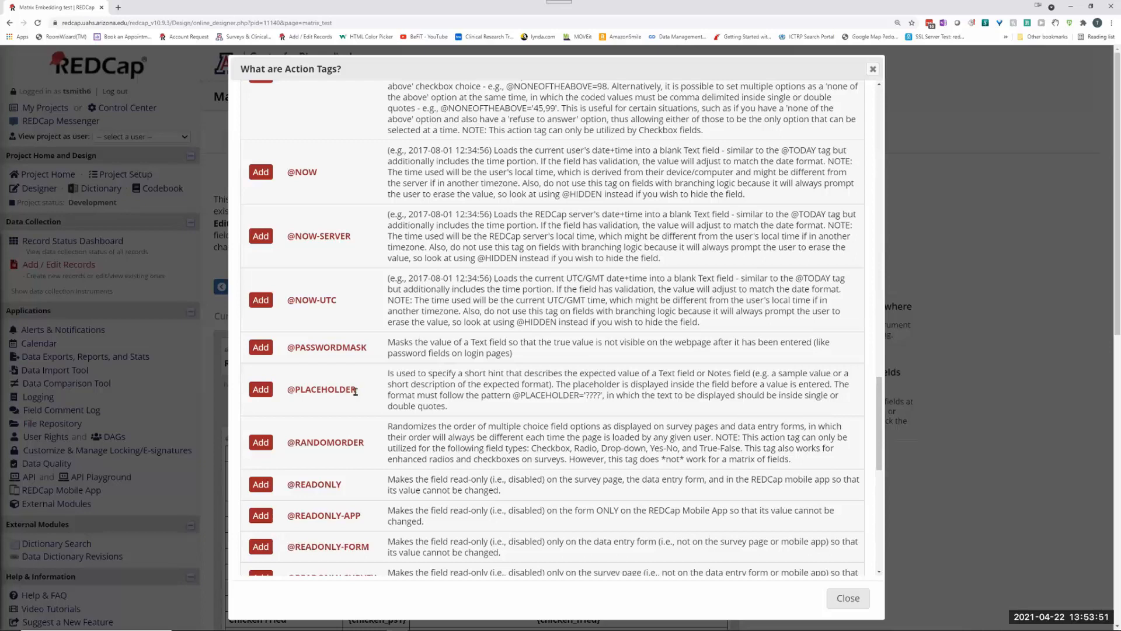
left_click(261, 390)
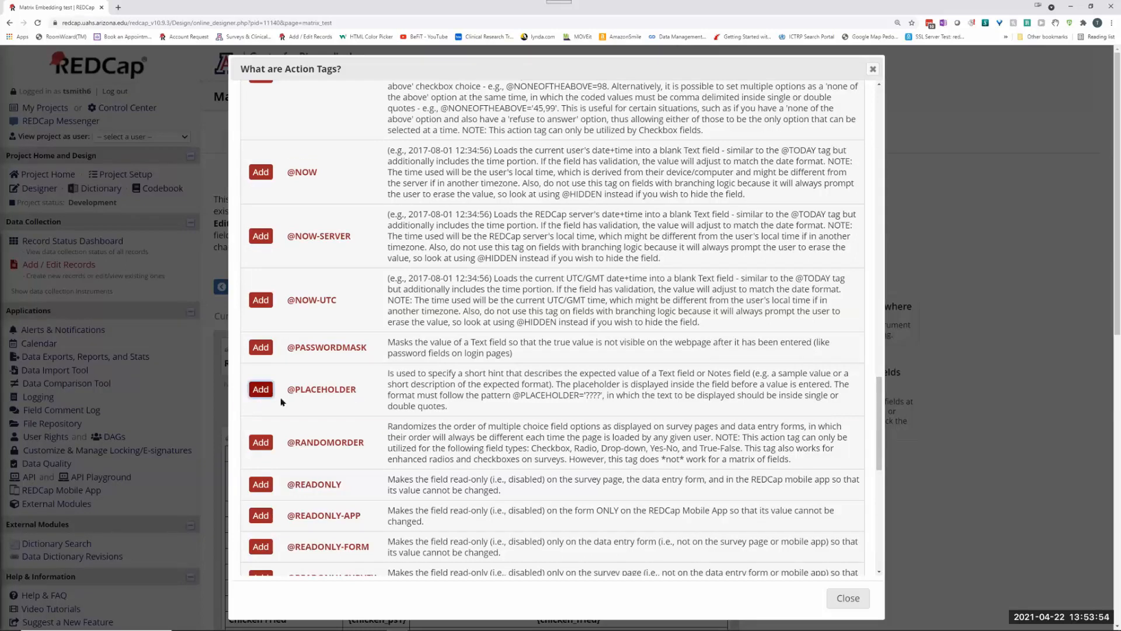
left_click(849, 602)
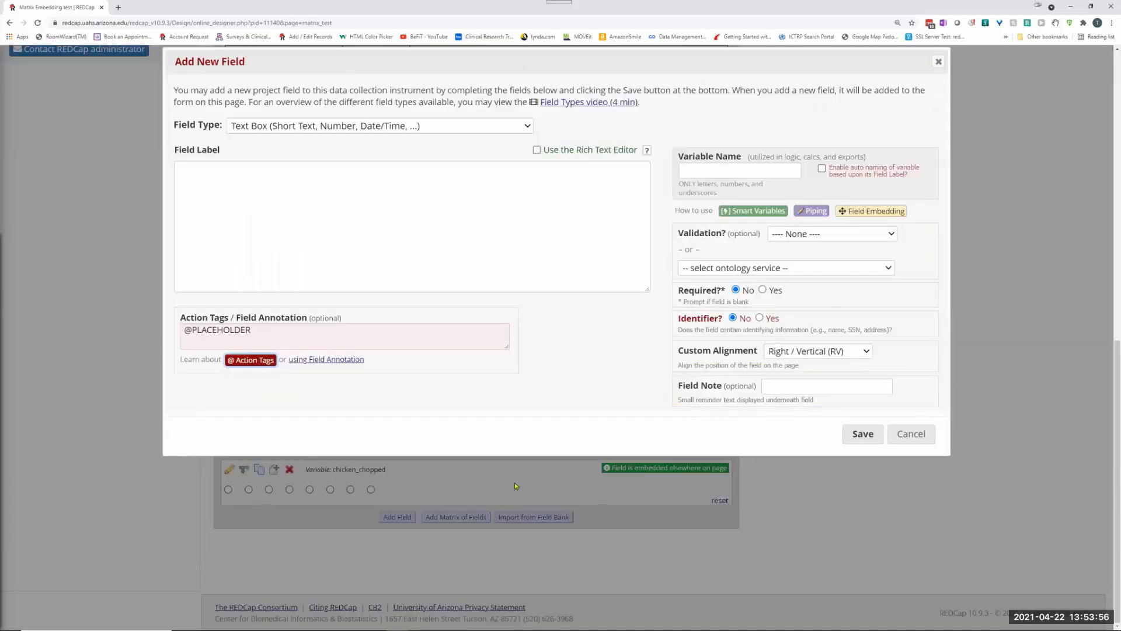
Step: Name the variable optional_ff, label it "Please type in your food" and save the new field
left_click(190, 177)
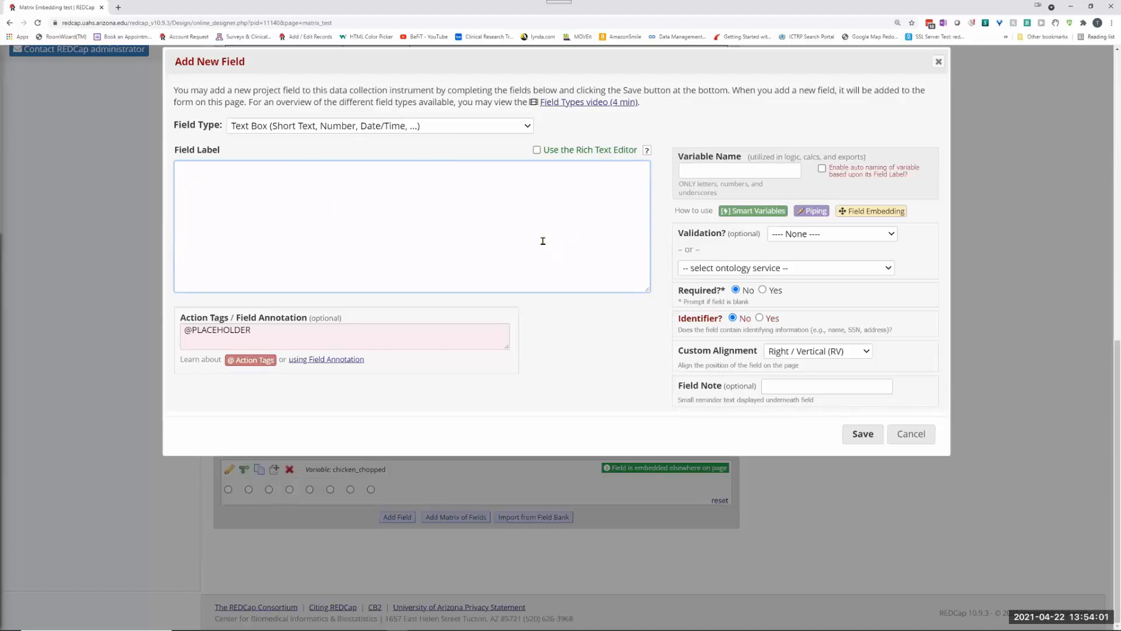
left_click(686, 171)
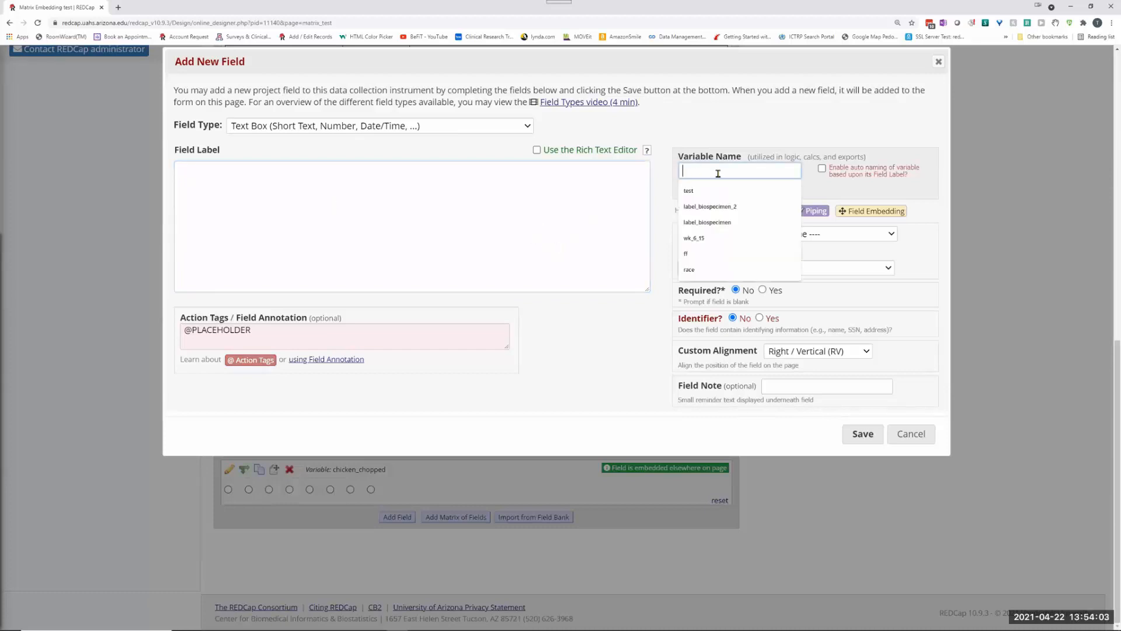
type("optional")
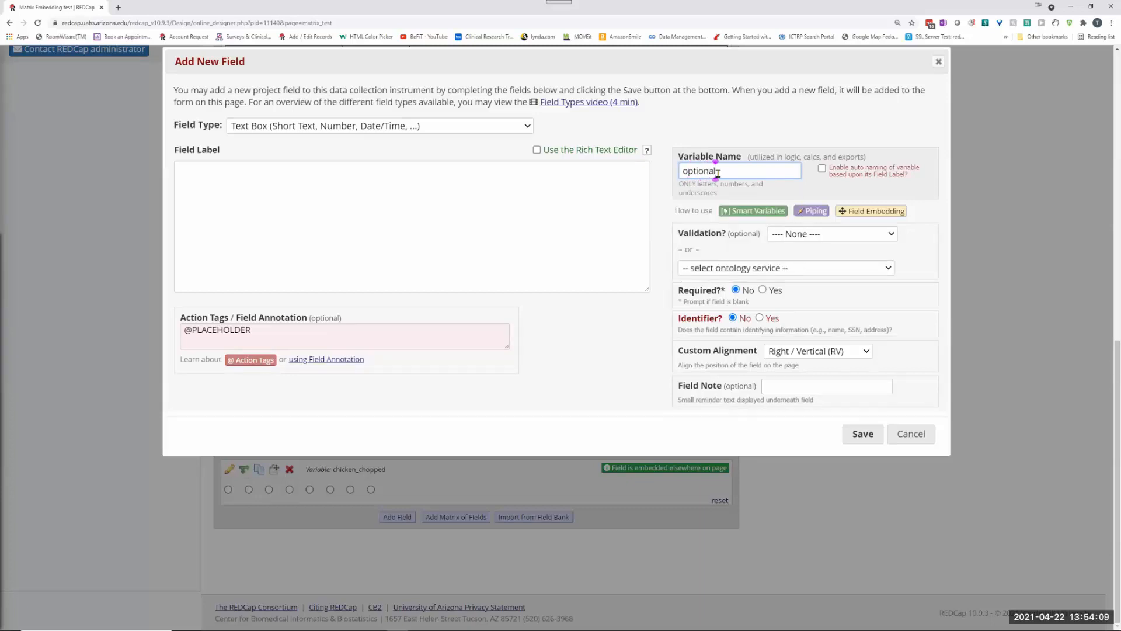
type("_ff")
left_click(362, 183)
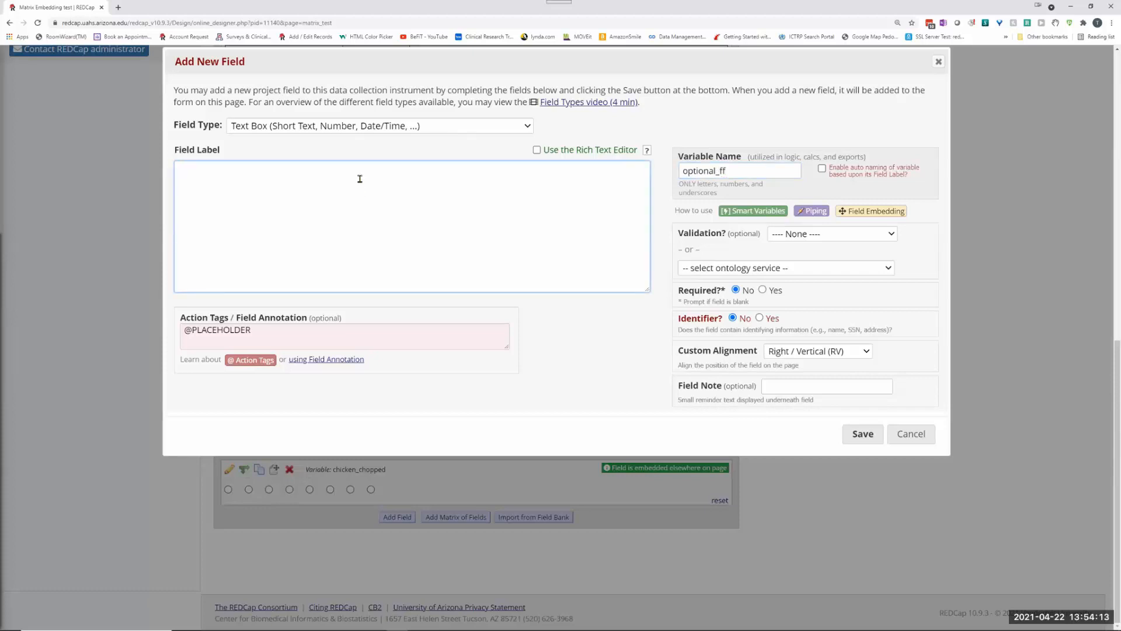
type("Please type in your food")
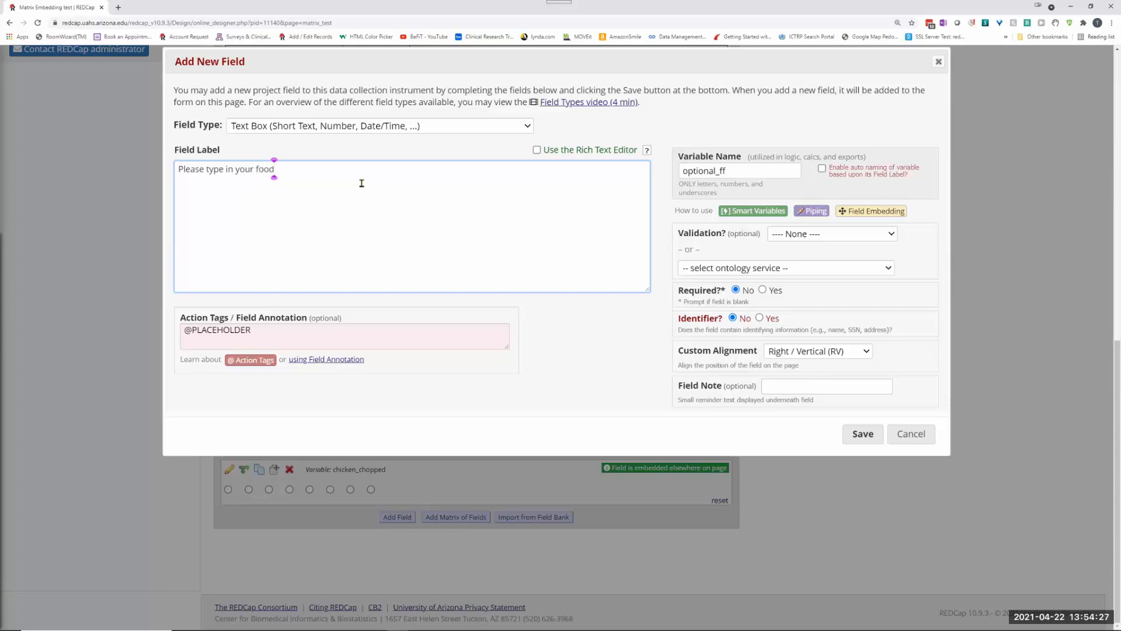
left_click(859, 434)
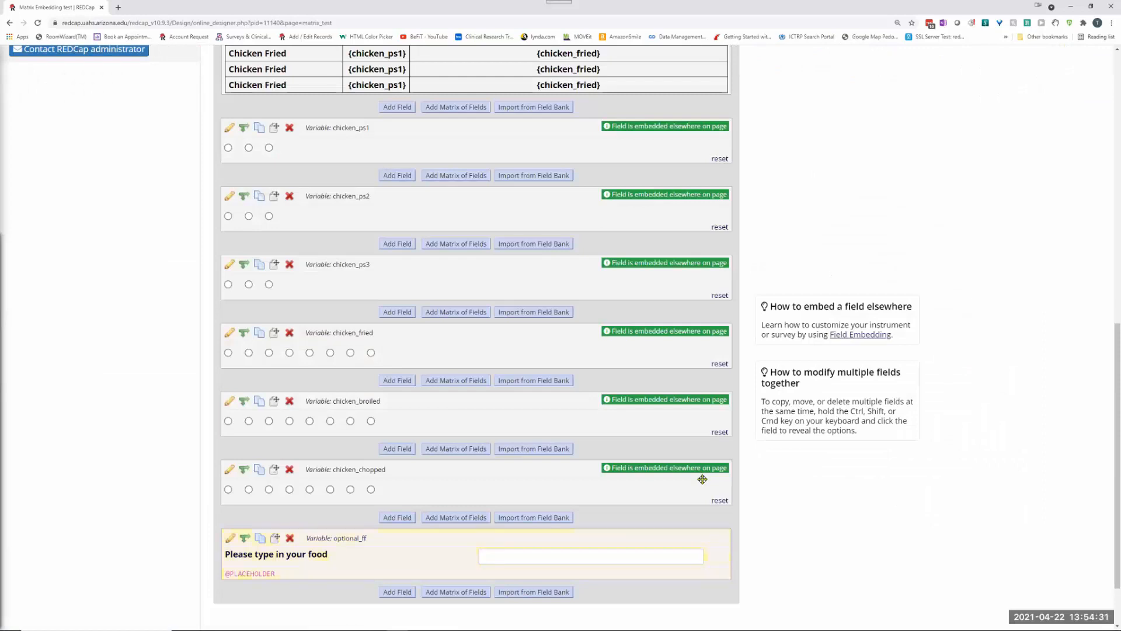
Step: Reopen the optional_ff field for editing and cut the whole text out of its field label
scroll(374, 315, "up", 1)
scroll(358, 307, "down", 3)
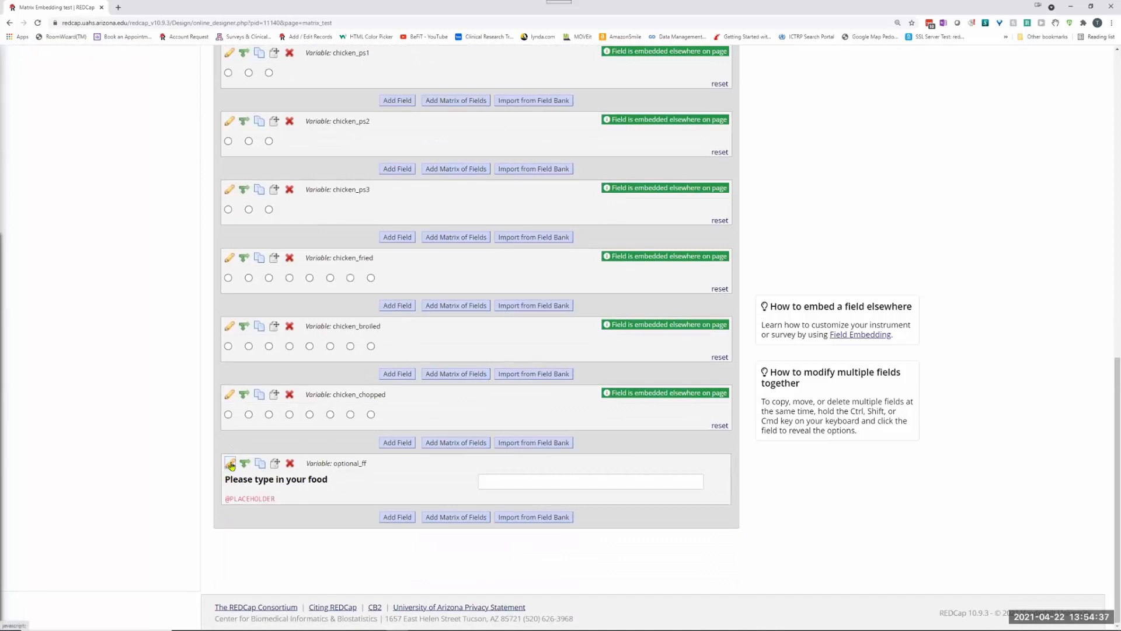
left_click(230, 464)
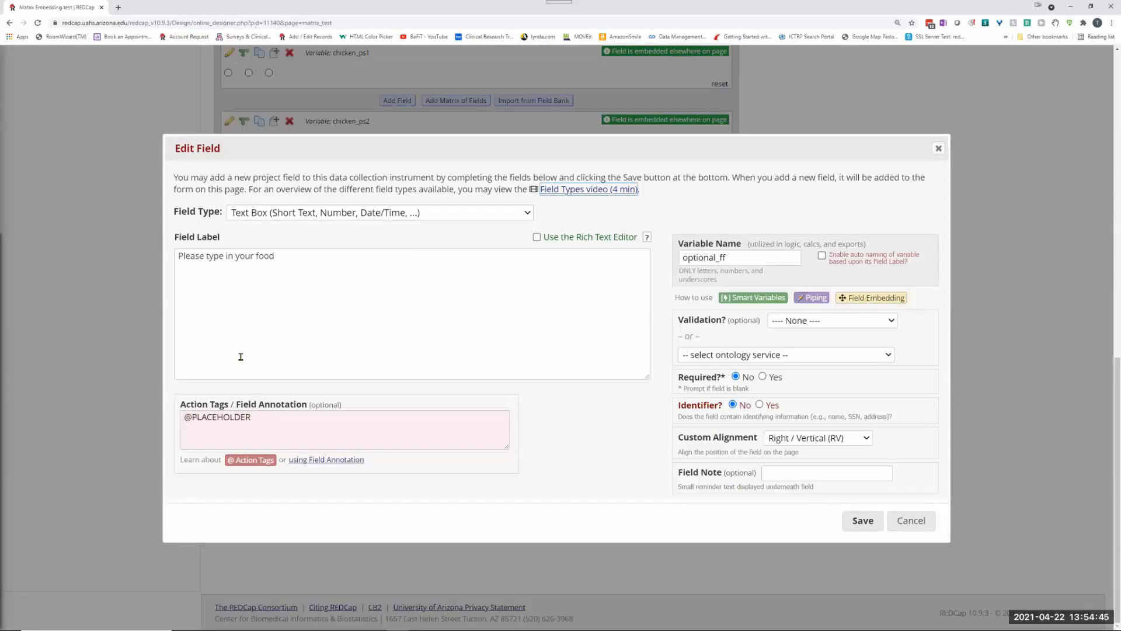
left_click_drag(279, 255, 175, 266)
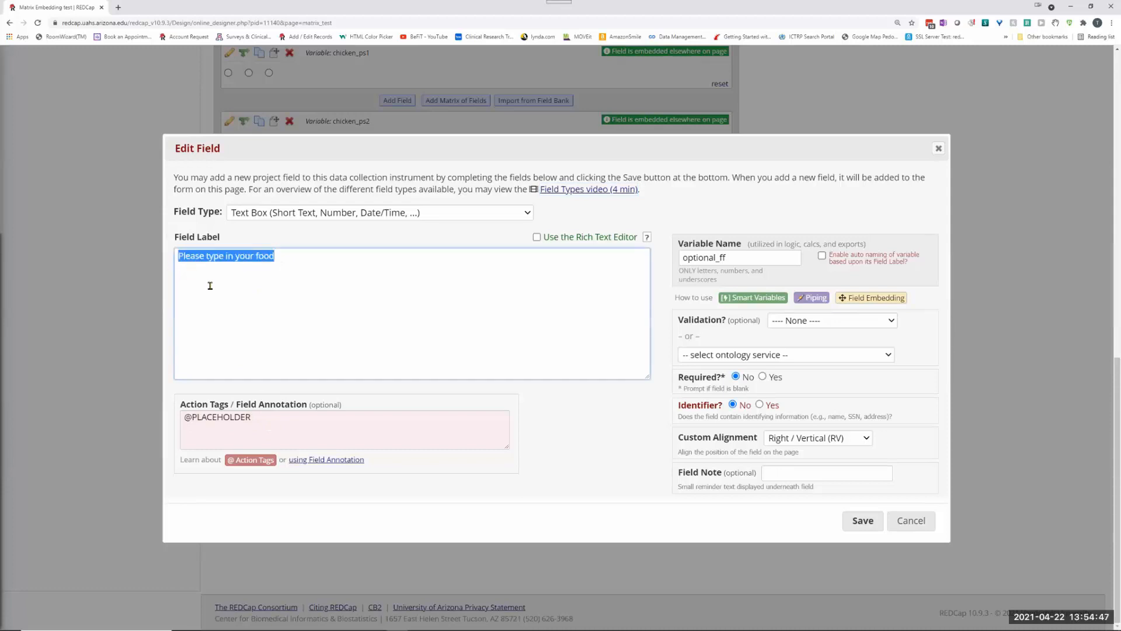
key("ctrl+x")
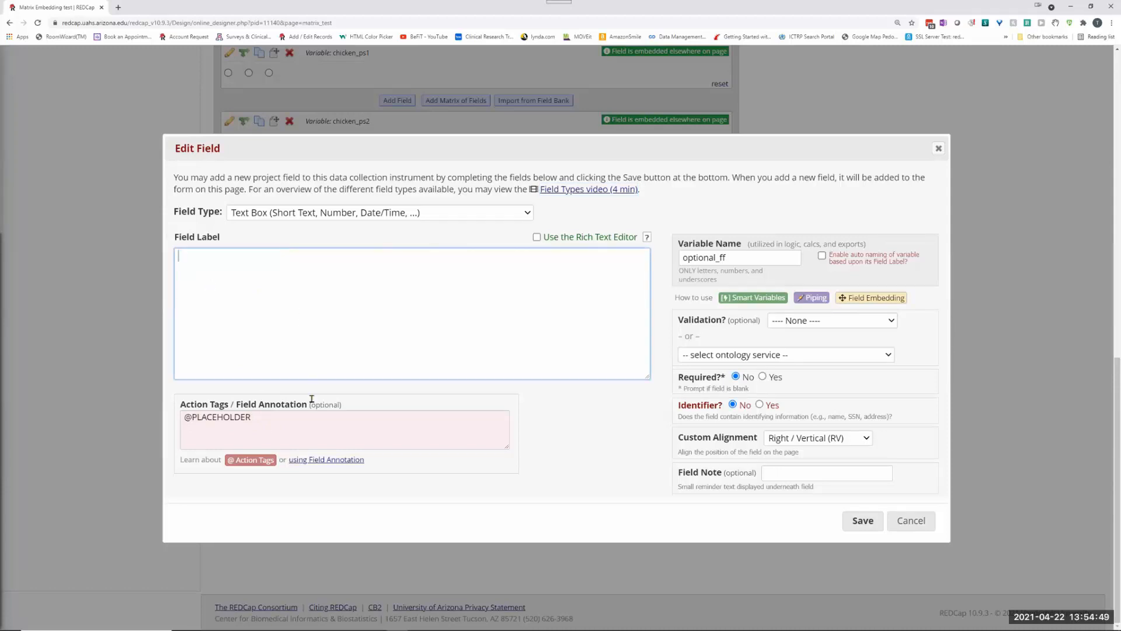
left_click(319, 430)
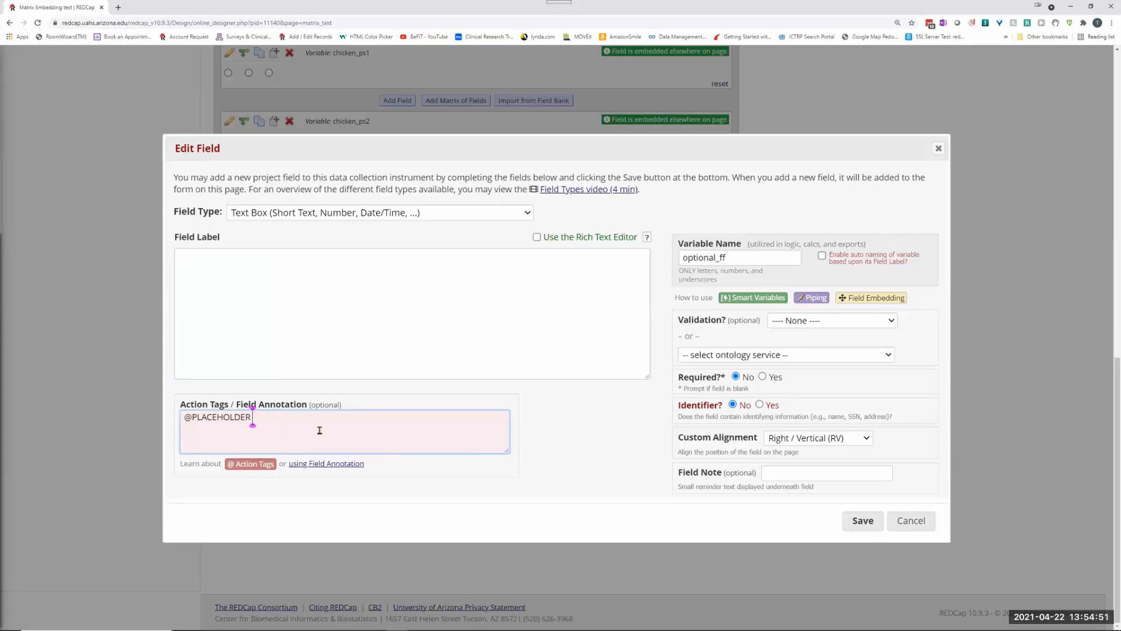
type("= '")
key("ctrl+v")
type("'")
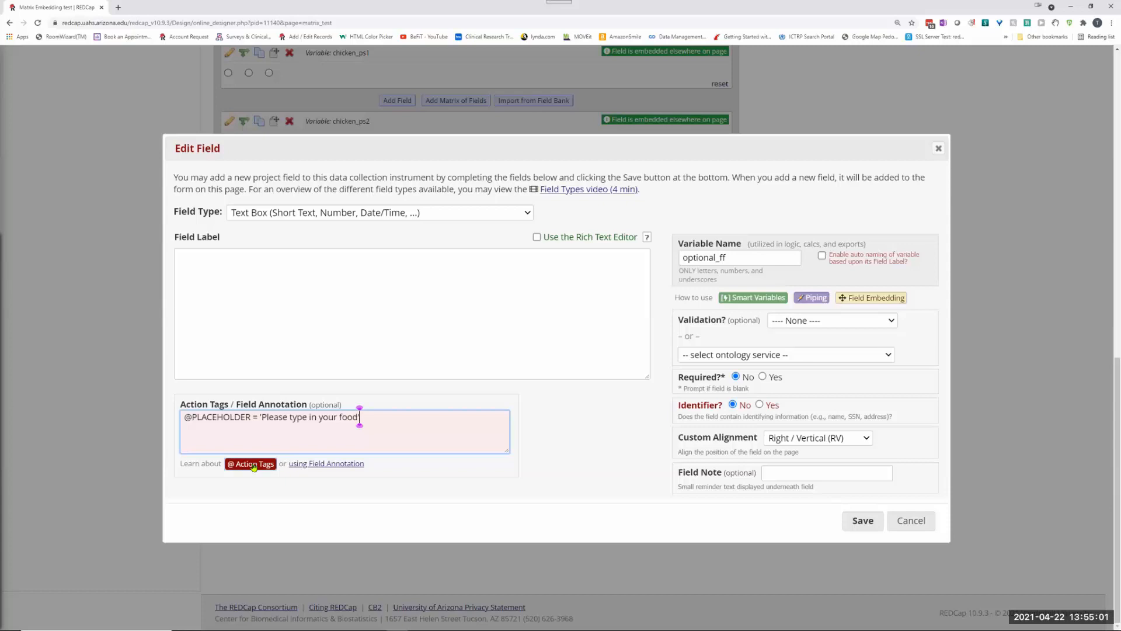
left_click(856, 520)
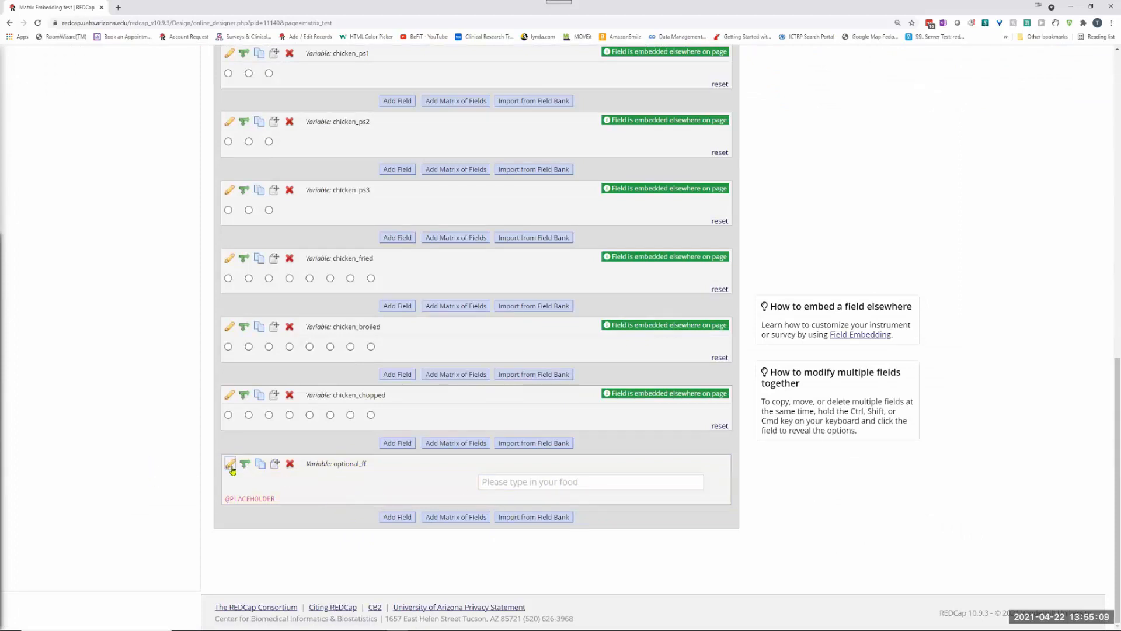
Step: Replace the fourth food row's Chicken Fried label in the ff table with {option_1} and save the field
scroll(362, 251, "up", 8)
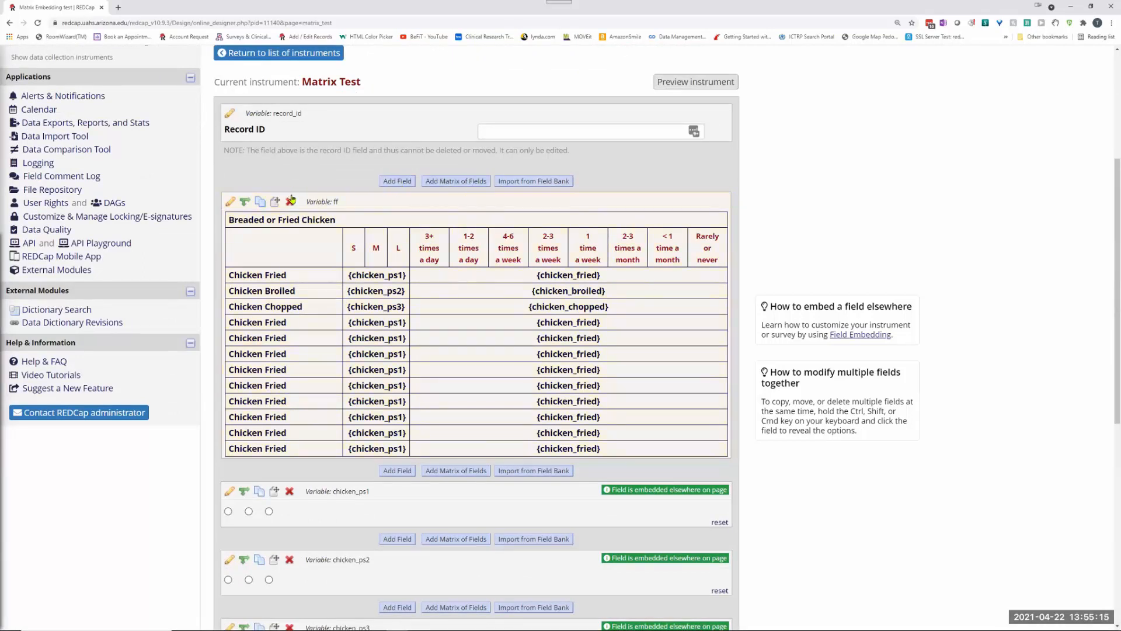
left_click(231, 202)
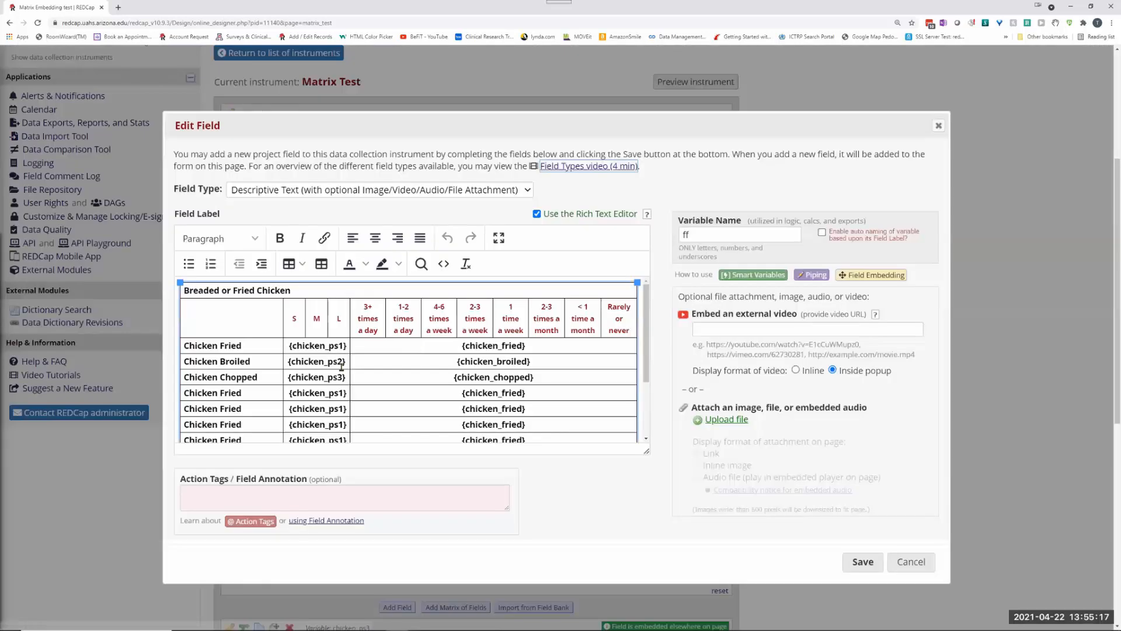
scroll(259, 419, "down", 1)
left_click(243, 348)
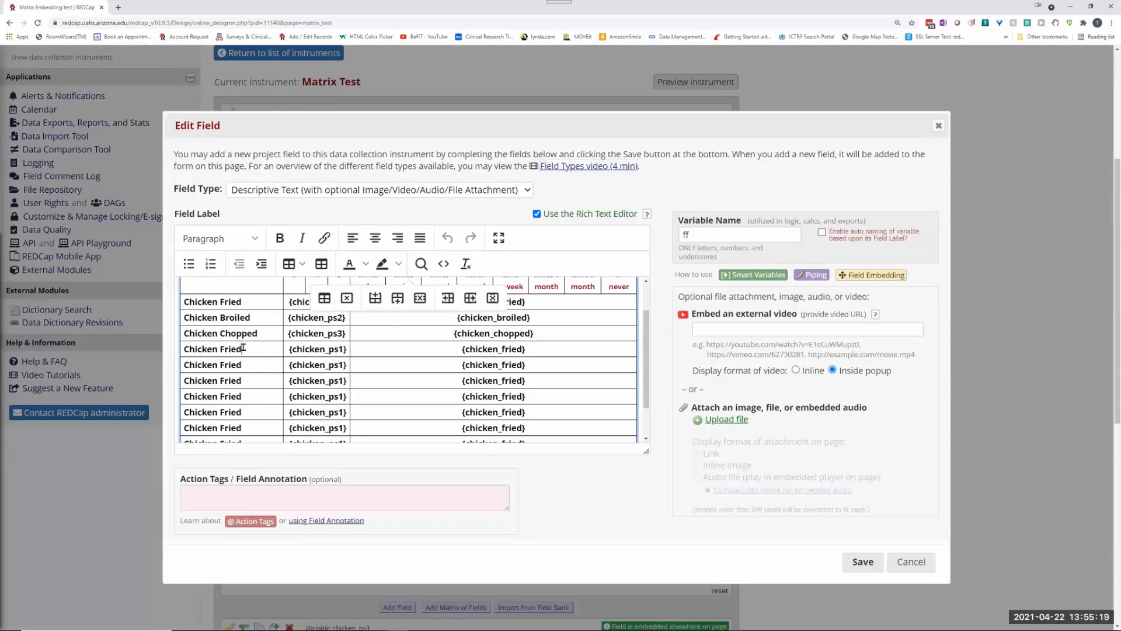
left_click_drag(243, 348, 185, 351)
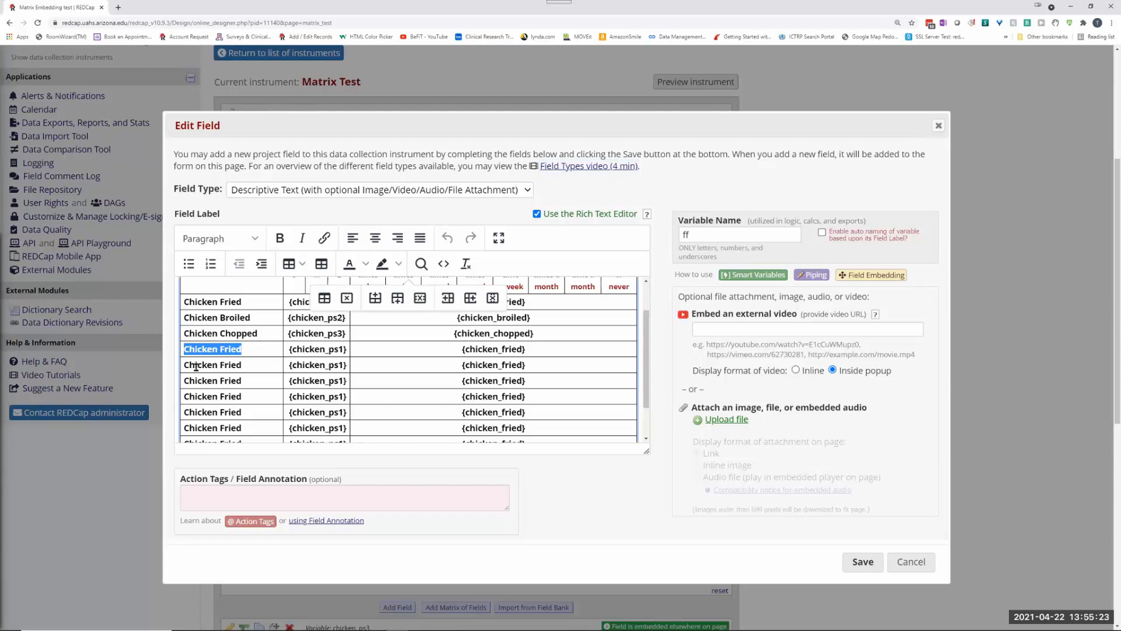
type("{")
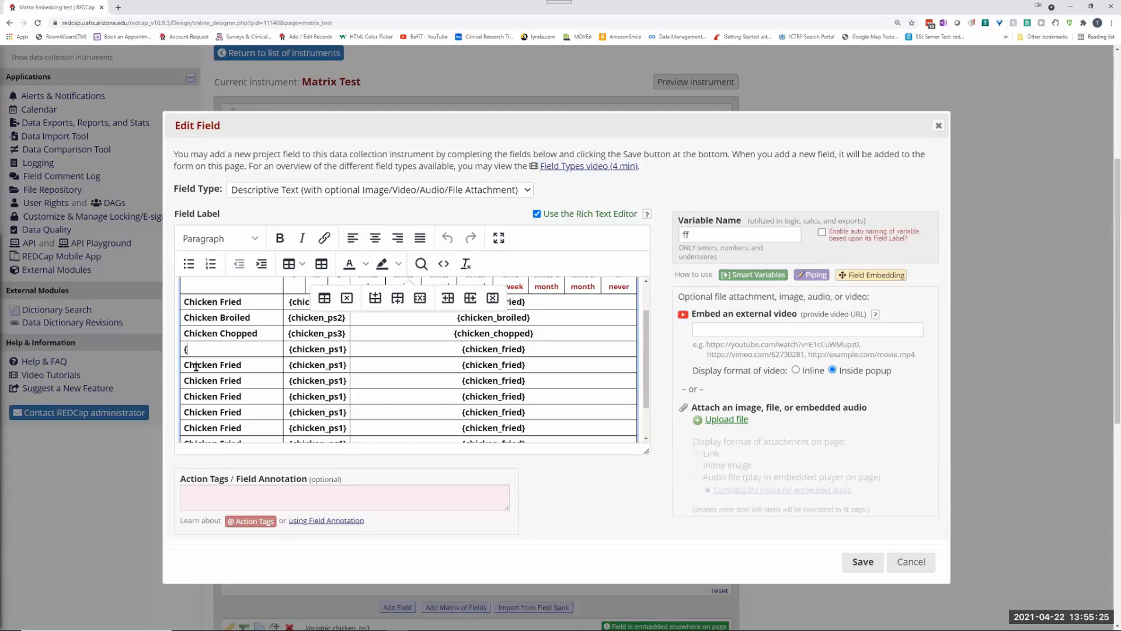
type("optio")
type("n_1}")
left_click(860, 561)
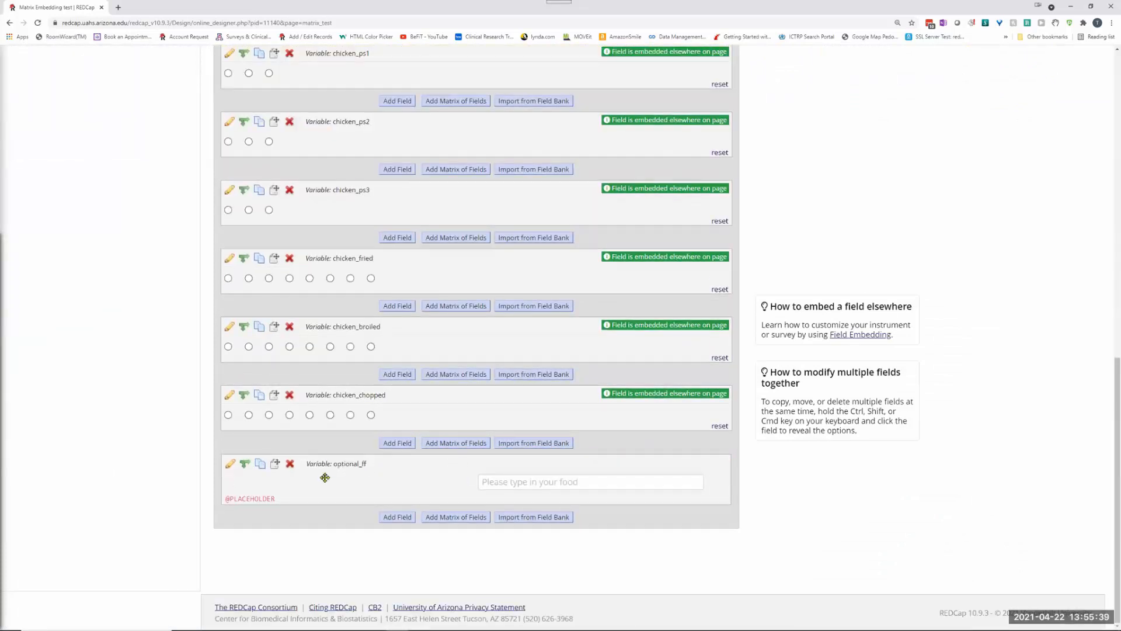
Step: Copy the variable name optional_ff from the placeholder text field's settings and close them without saving
left_click(230, 463)
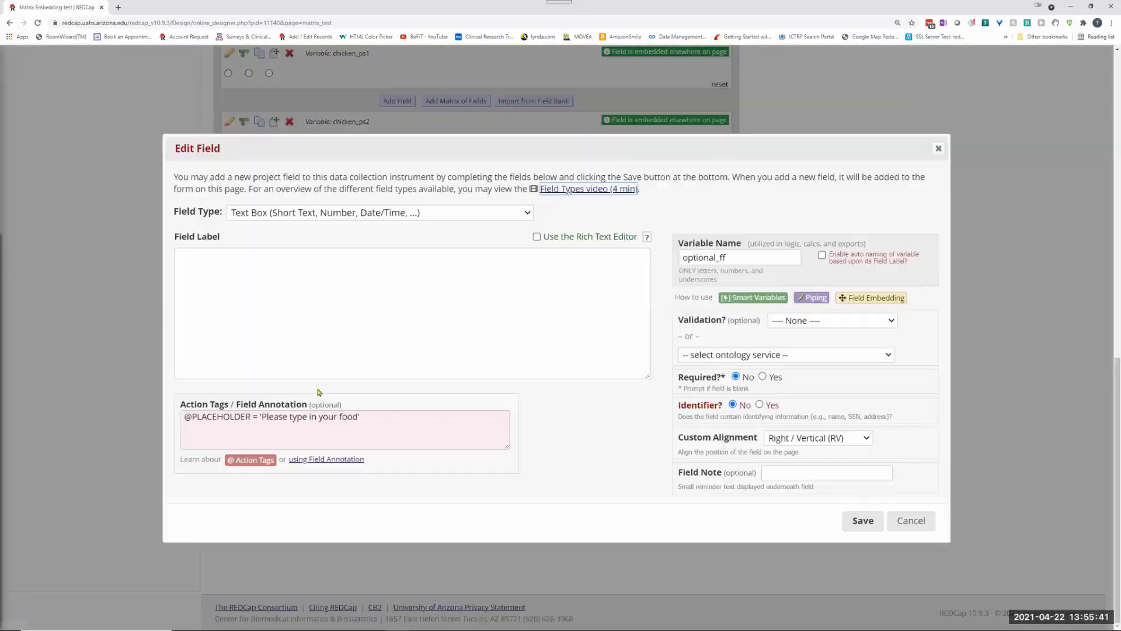
left_click_drag(736, 258, 662, 266)
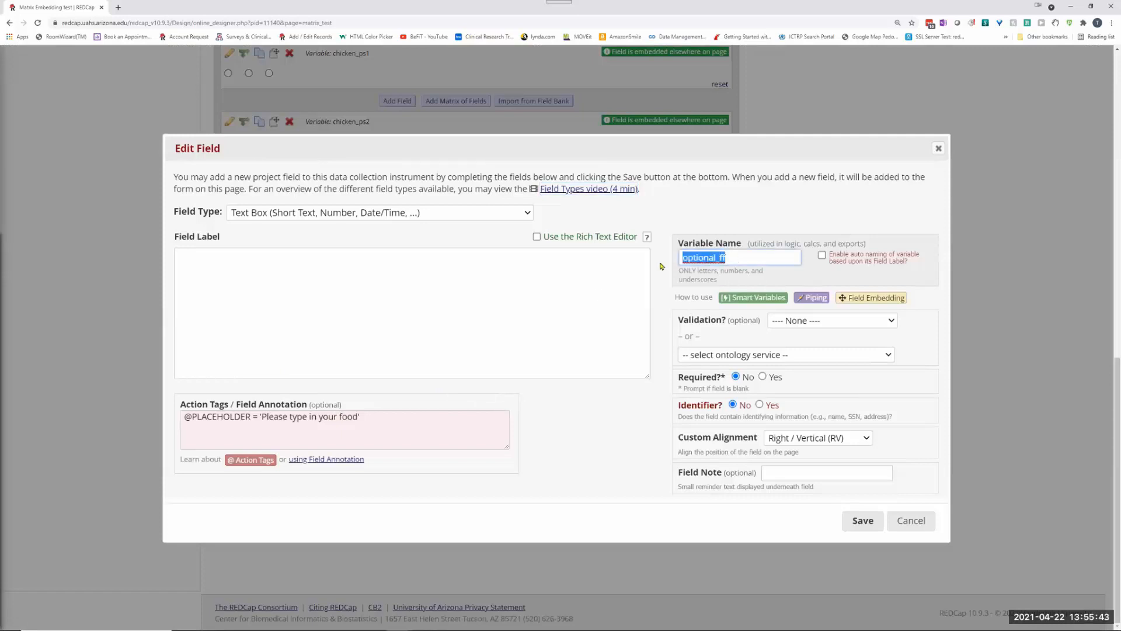
left_click(912, 521)
Step: Replace option_1 inside the braces in the ff table's fourth food row with optional_ff and save the field
scroll(409, 245, "up", 6)
scroll(437, 288, "up", 1)
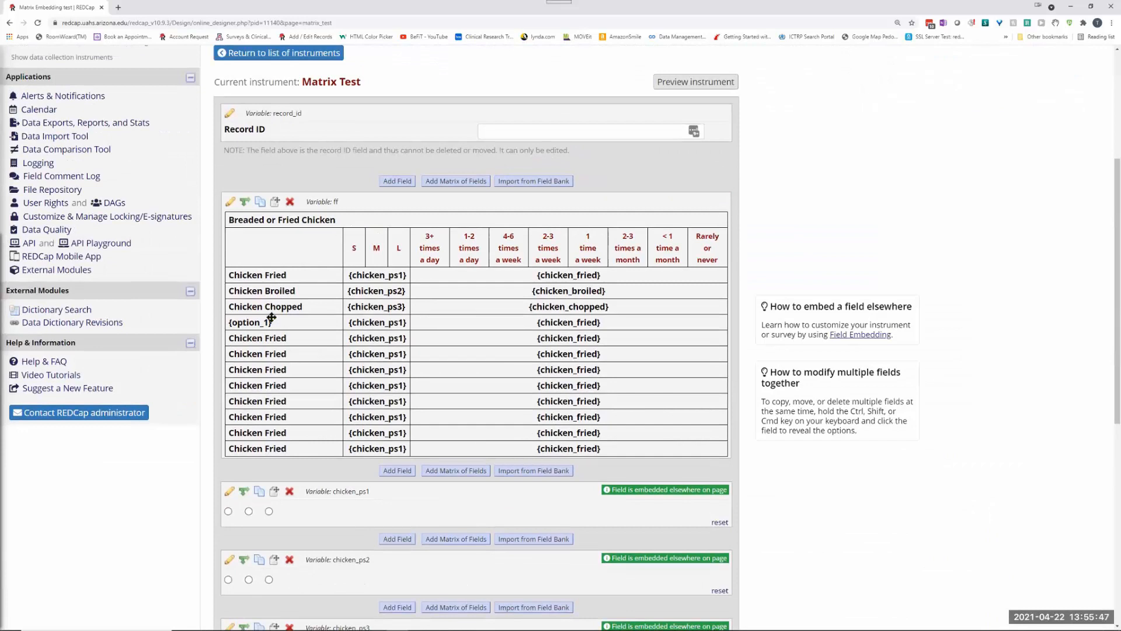
left_click(231, 203)
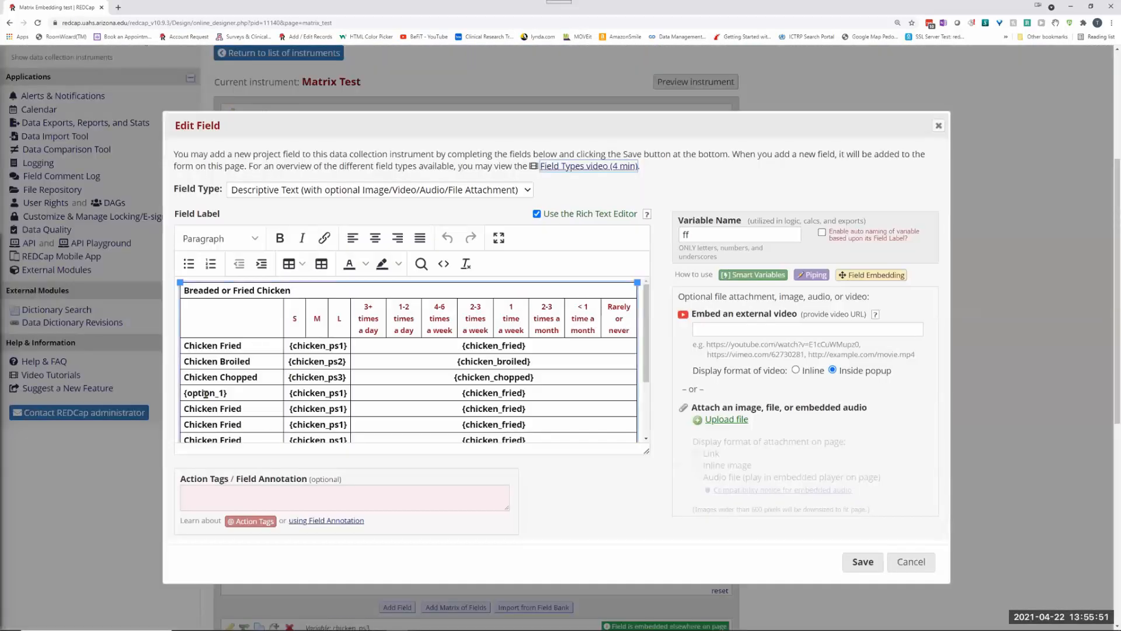
double_click(205, 395)
key("ctrl+v")
left_click(863, 562)
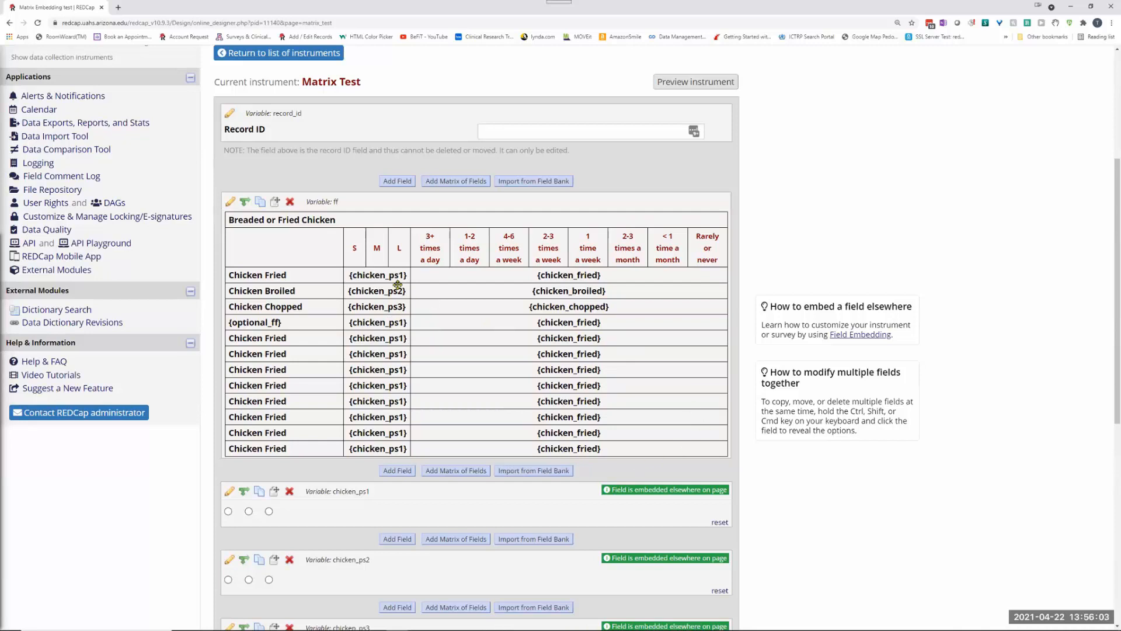
Step: Open record 1's Matrix Test form from the Record Status Dashboard to check the embedded write-in food field
scroll(417, 278, "up", 3)
scroll(228, 297, "up", 2)
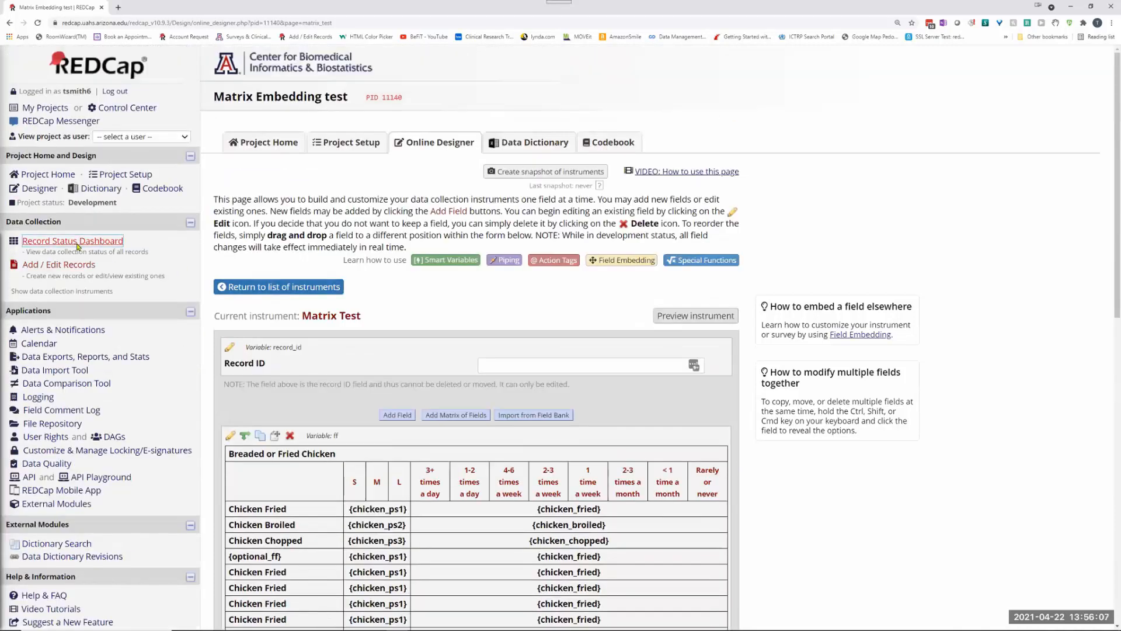
left_click(46, 242)
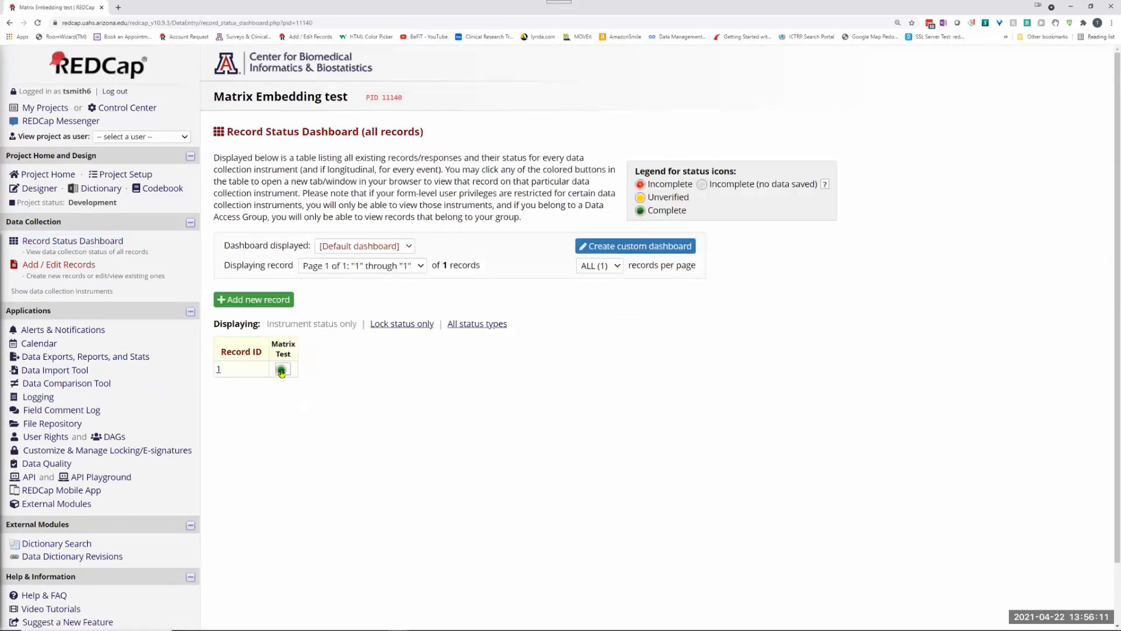
left_click(282, 366)
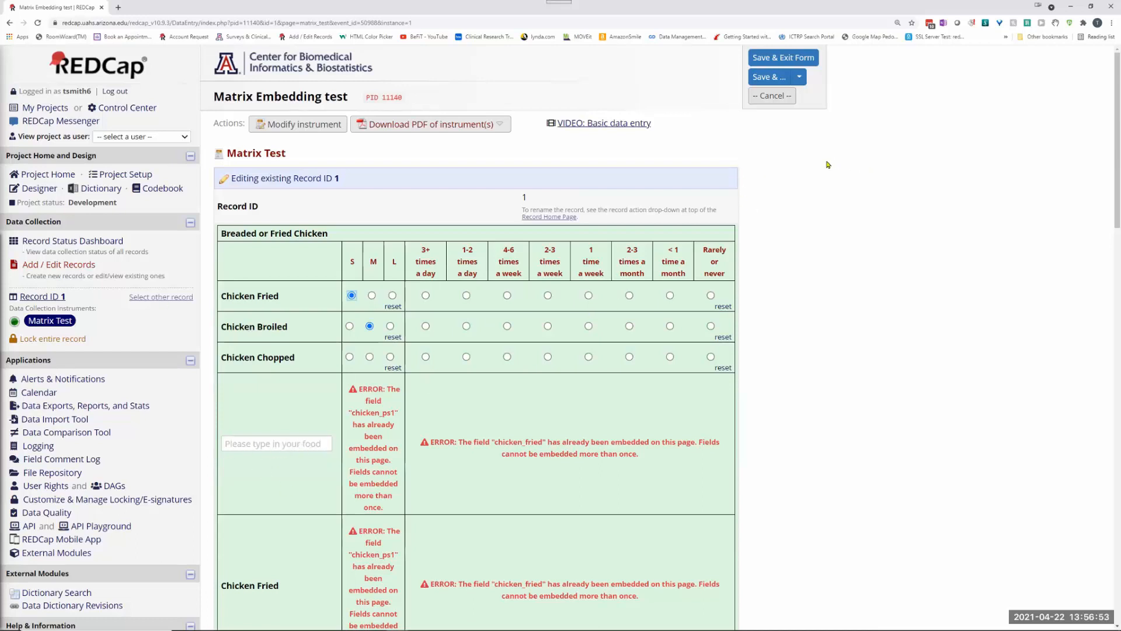
Step: Cancel out of the record and reopen Matrix Test in the Online Designer to review the ff table's embedded variables
left_click(775, 98)
left_click(36, 190)
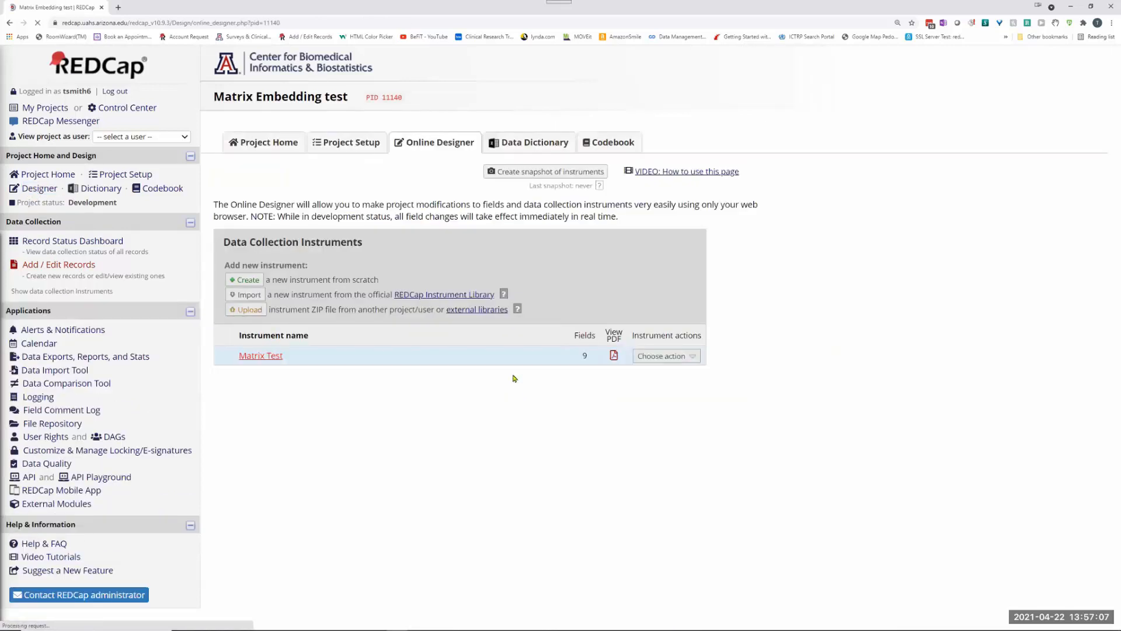
left_click(261, 358)
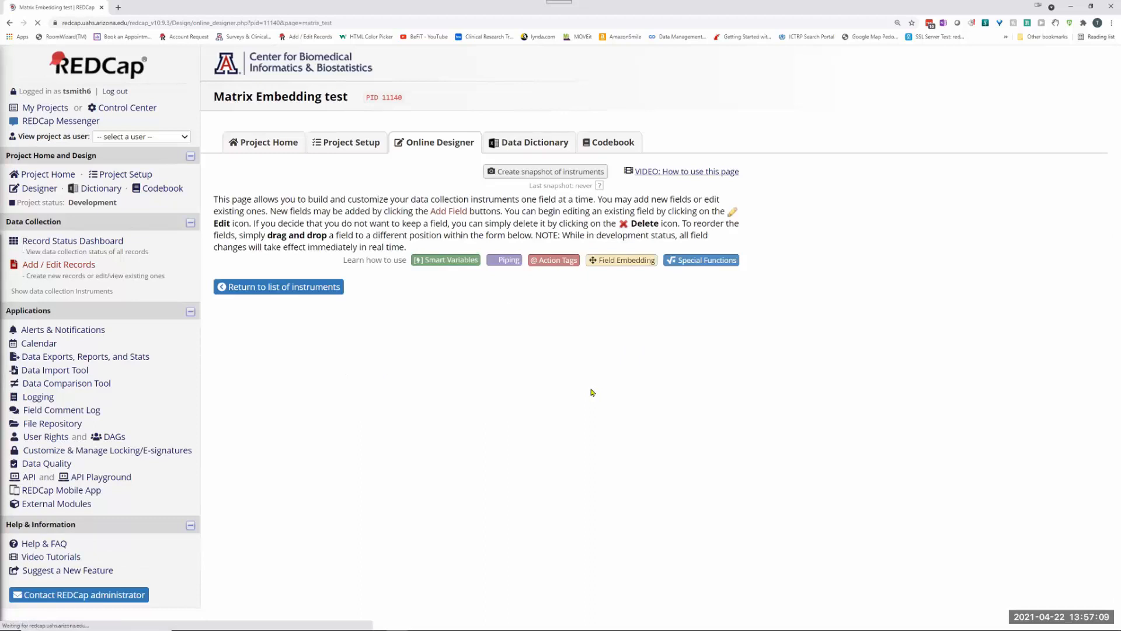
scroll(517, 367, "down", 4)
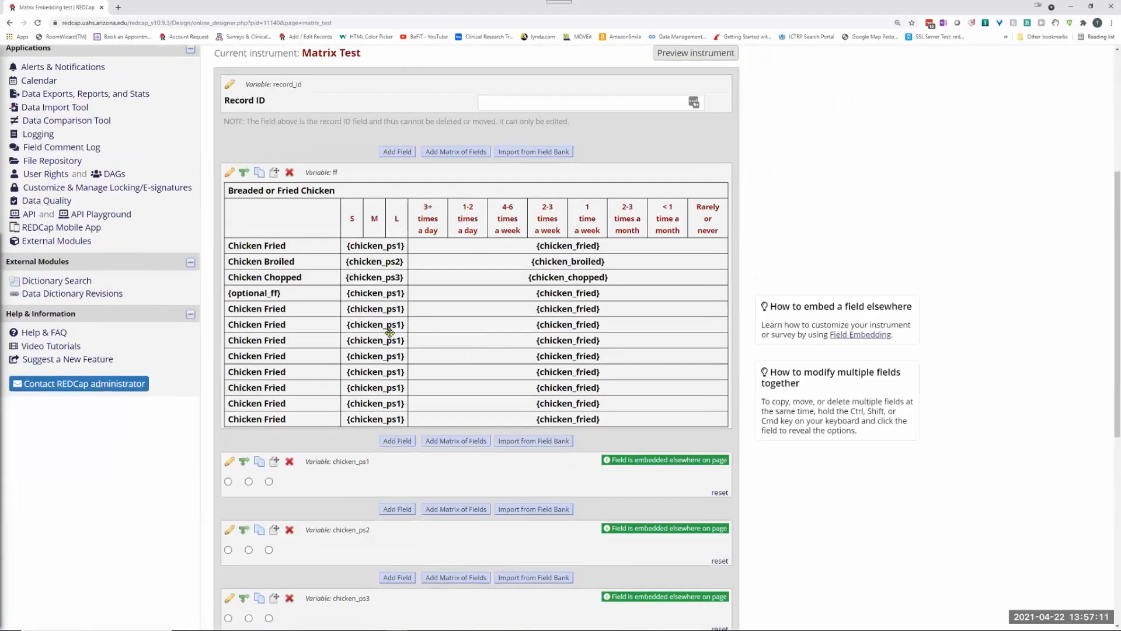
scroll(365, 333, "down", 1)
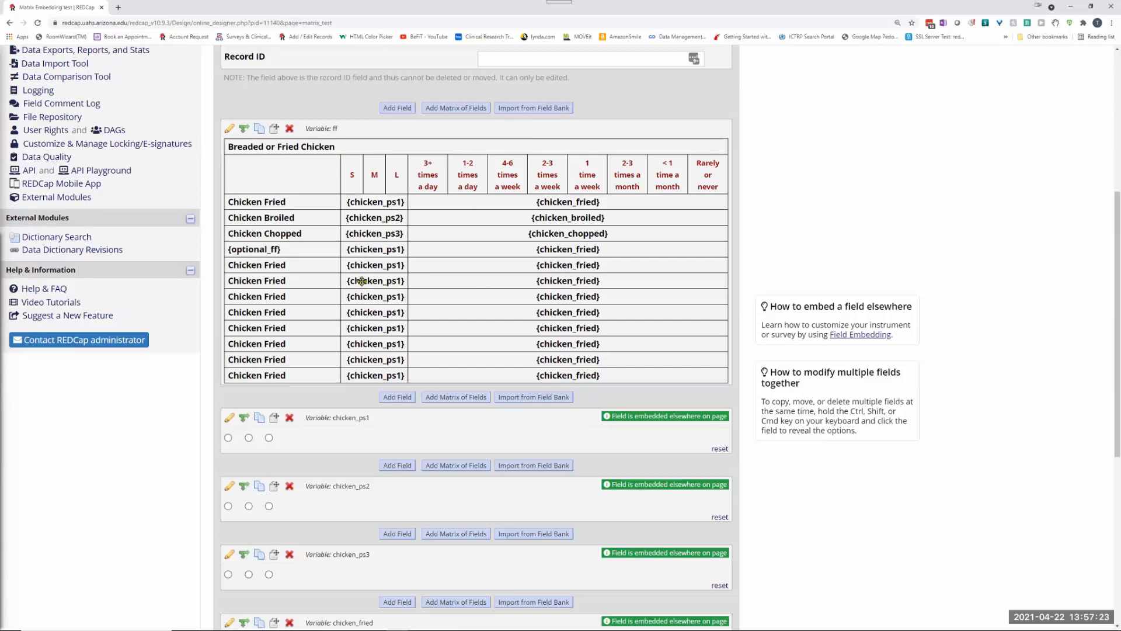
scroll(358, 281, "up", 4)
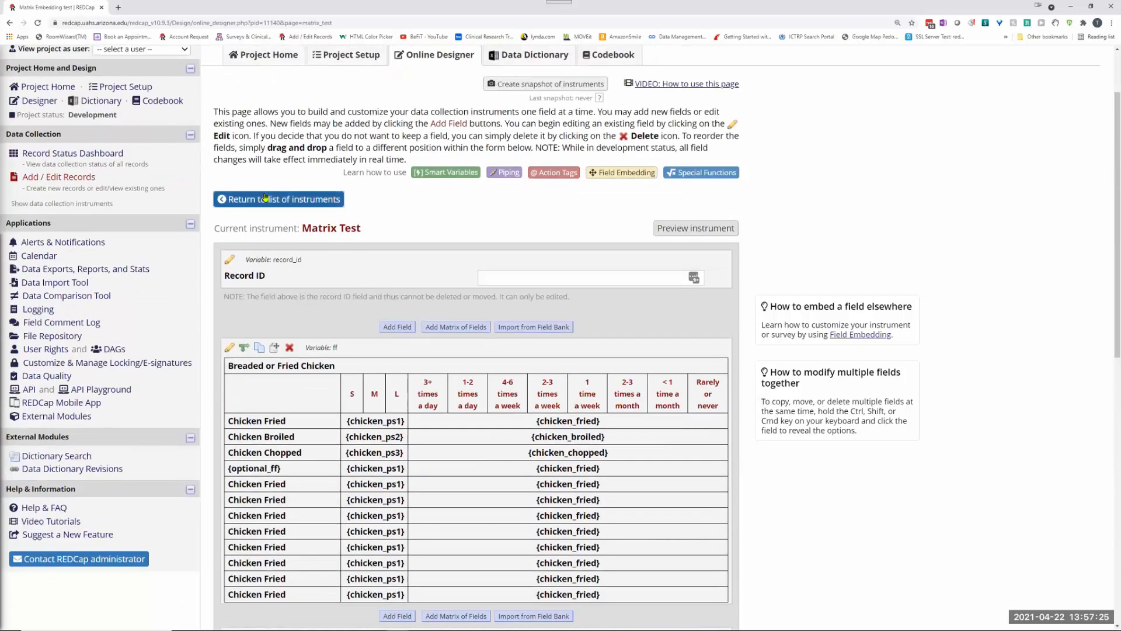
Step: Reopen record 1's Matrix Test form from the dashboard to examine the portion size and frequency choices
left_click(43, 154)
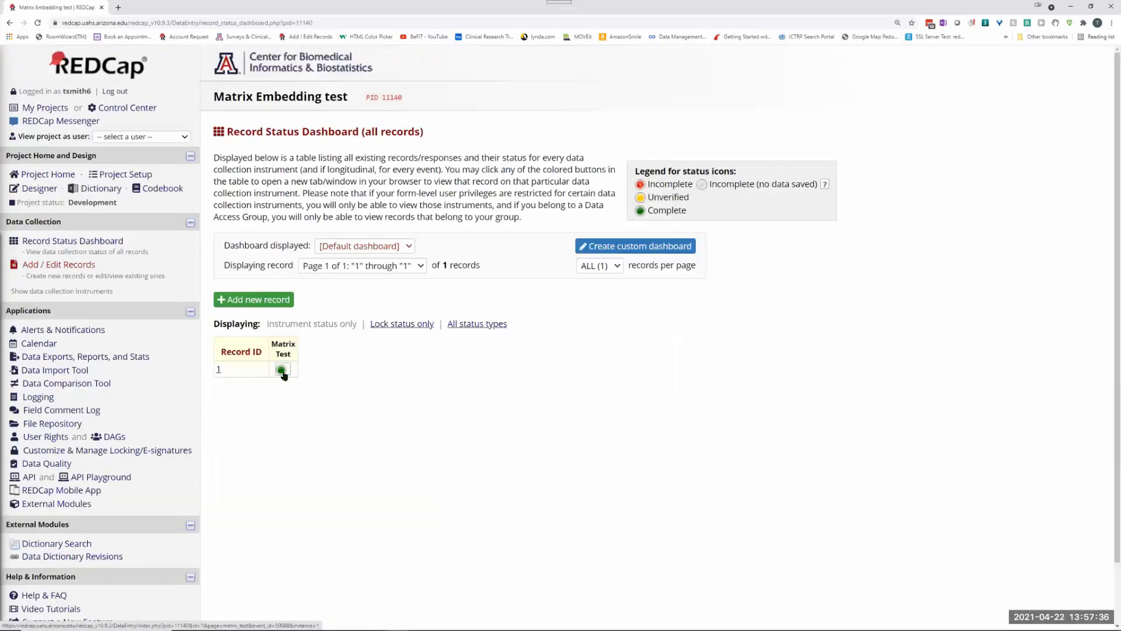
left_click(281, 369)
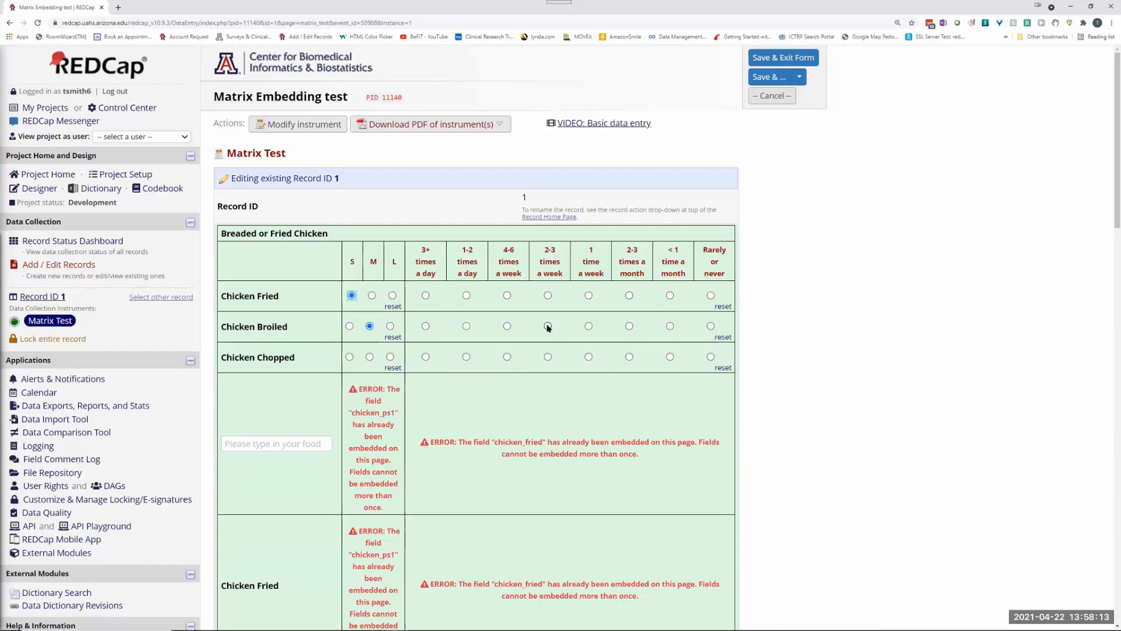
left_click(548, 326)
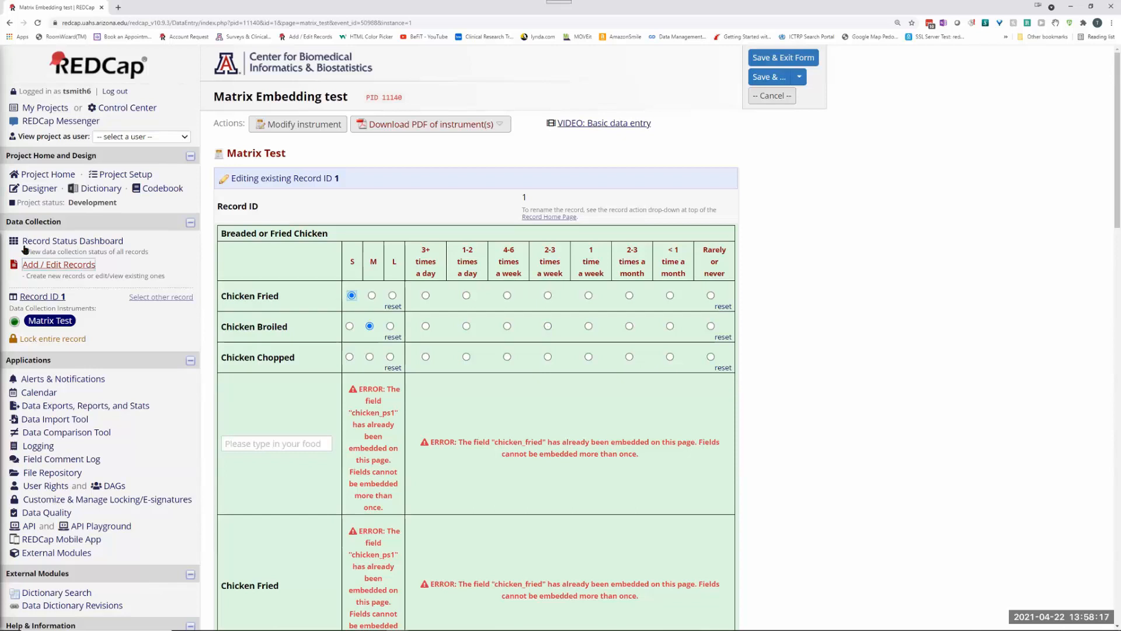
Step: Open the project's External Modules page and search the enabled modules for "colo"
left_click(56, 556)
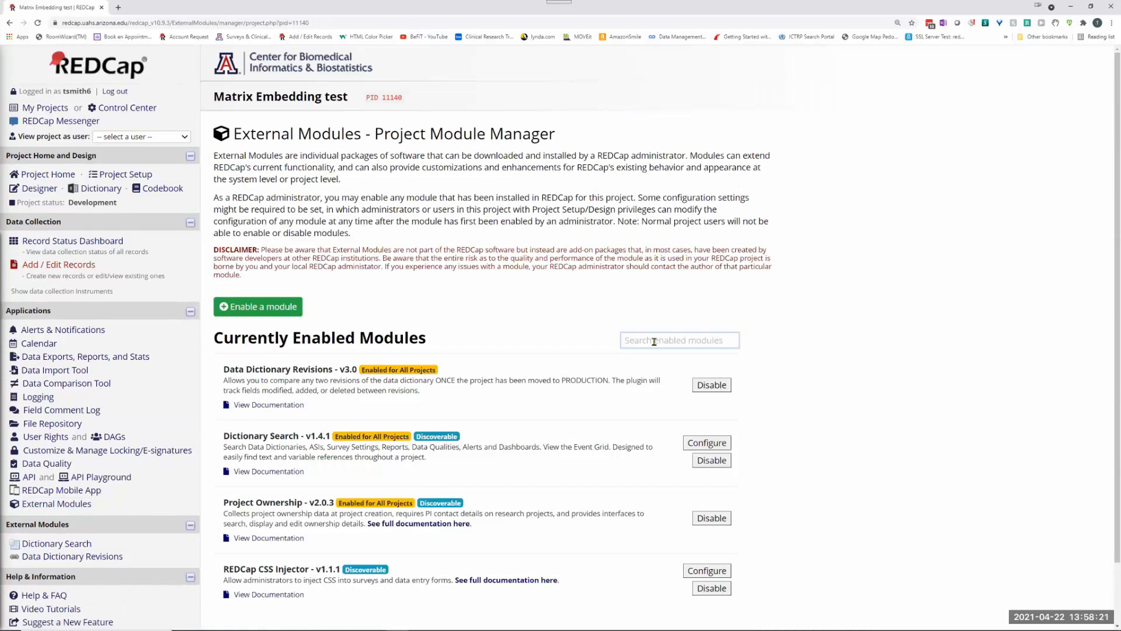
left_click(654, 341)
type("comple")
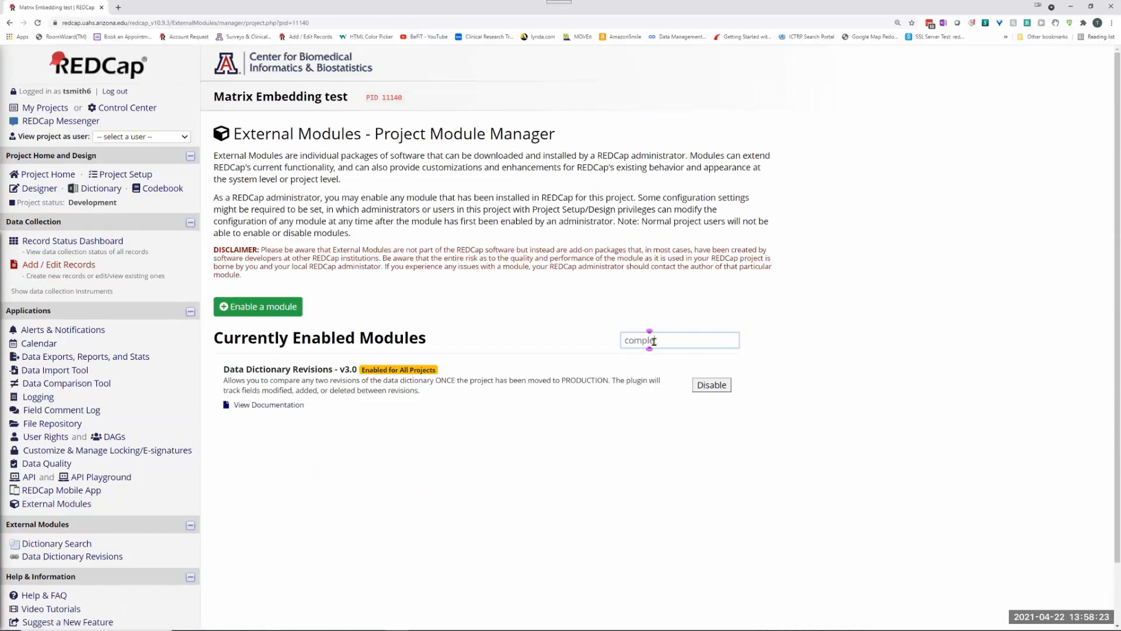
key("BackSpace")
key("BackSpace")
key("BackSpace")
key("BackSpace")
key("BackSpace")
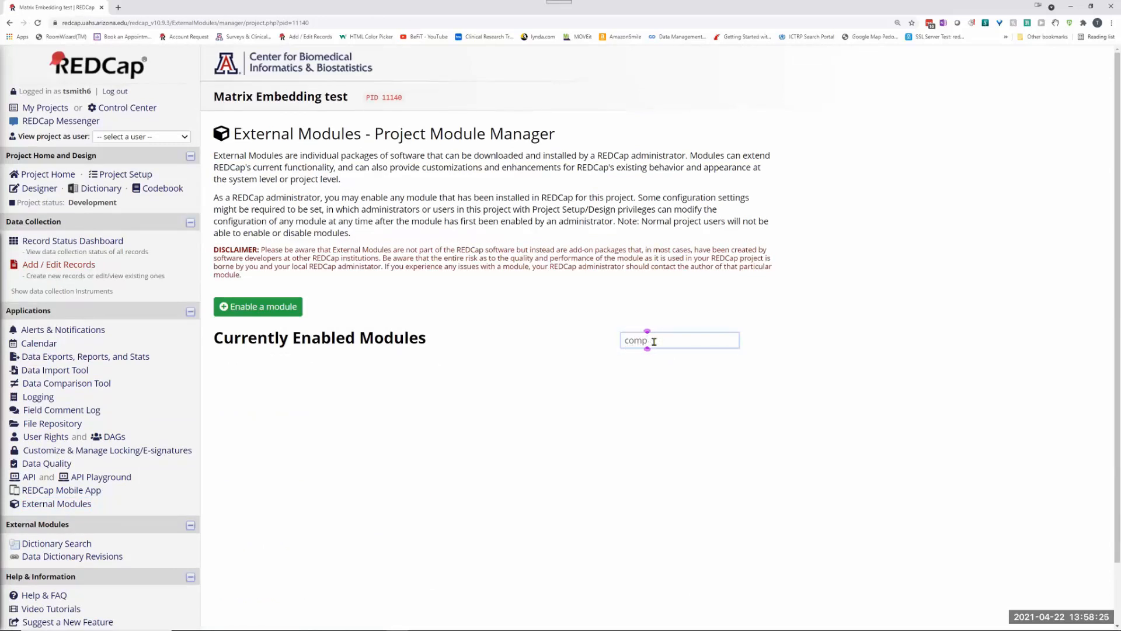
type("olo")
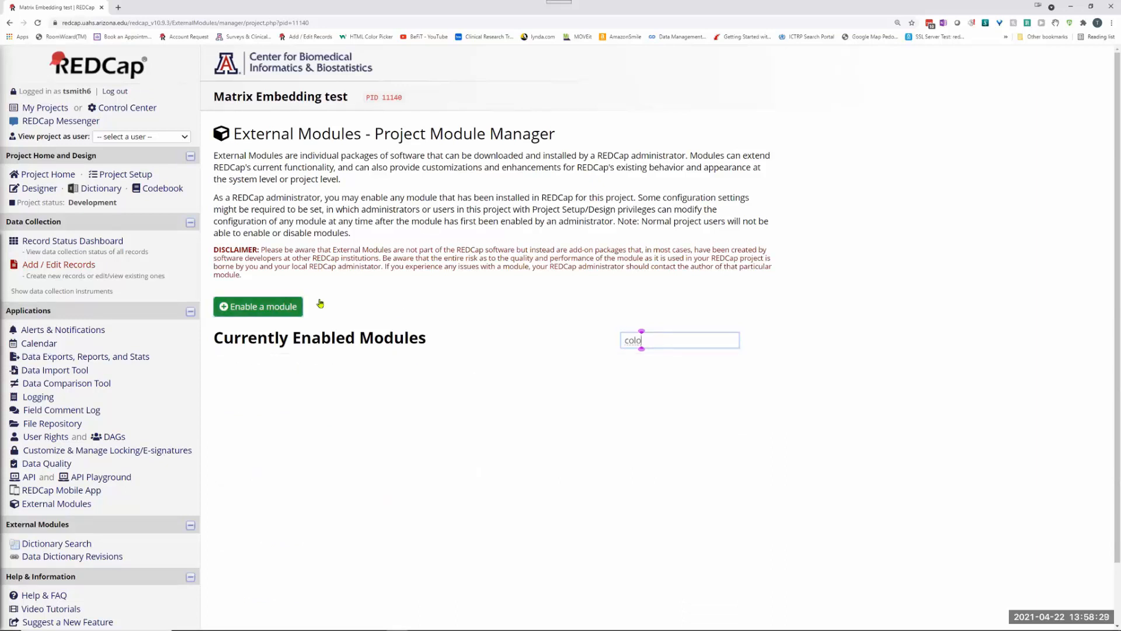
Step: Search the available modules for "color" and enable Complete Row v1.0.0 for the project
left_click(245, 301)
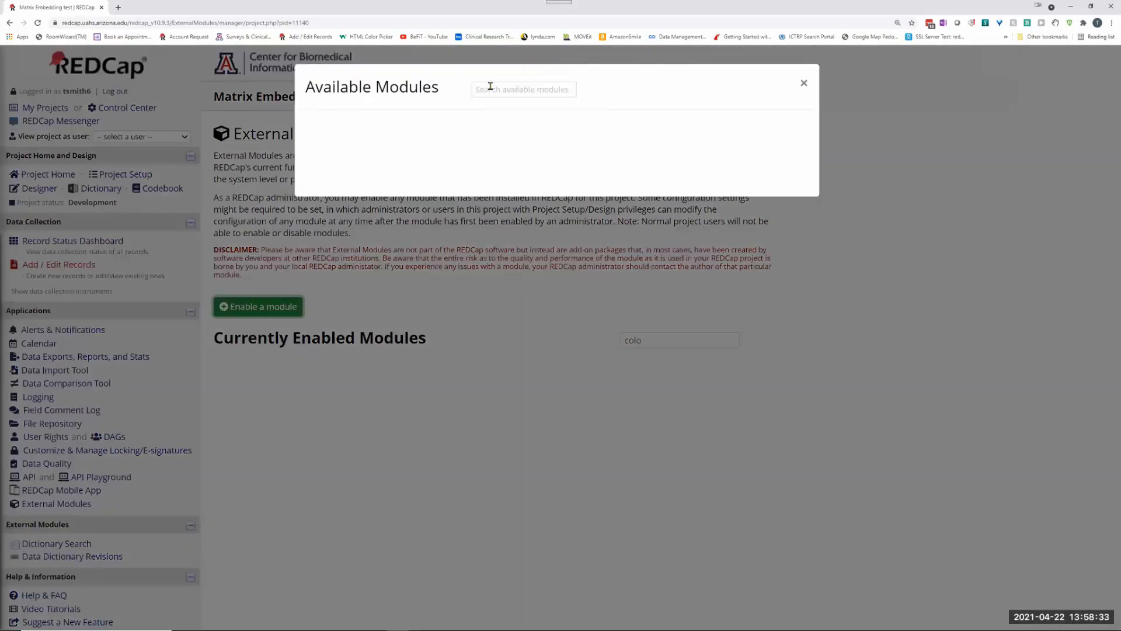
left_click(493, 88)
type("color")
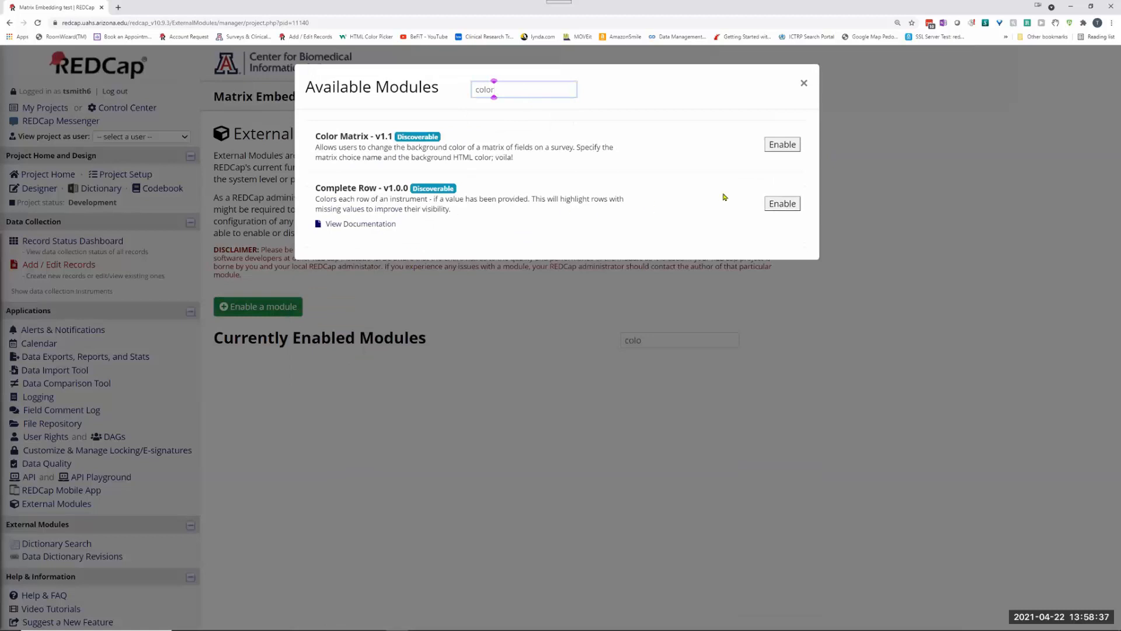
left_click(778, 206)
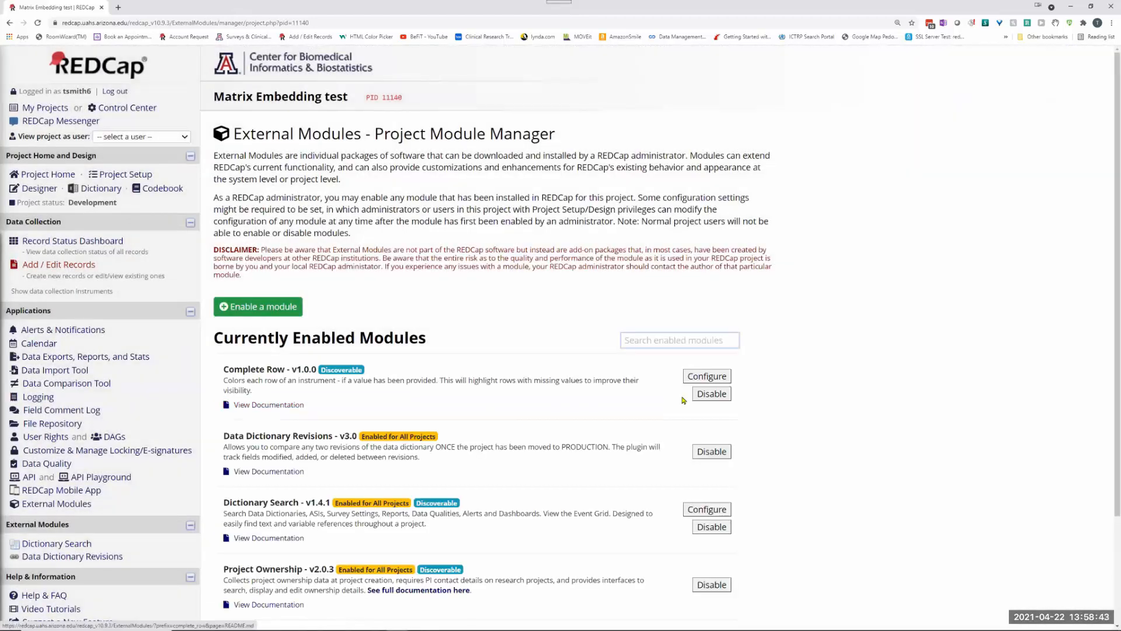
Step: Configure the Complete Row module to highlight rows with an entered value in blue and save the settings
scroll(682, 404, "down", 1)
scroll(682, 405, "down", 2)
left_click(706, 242)
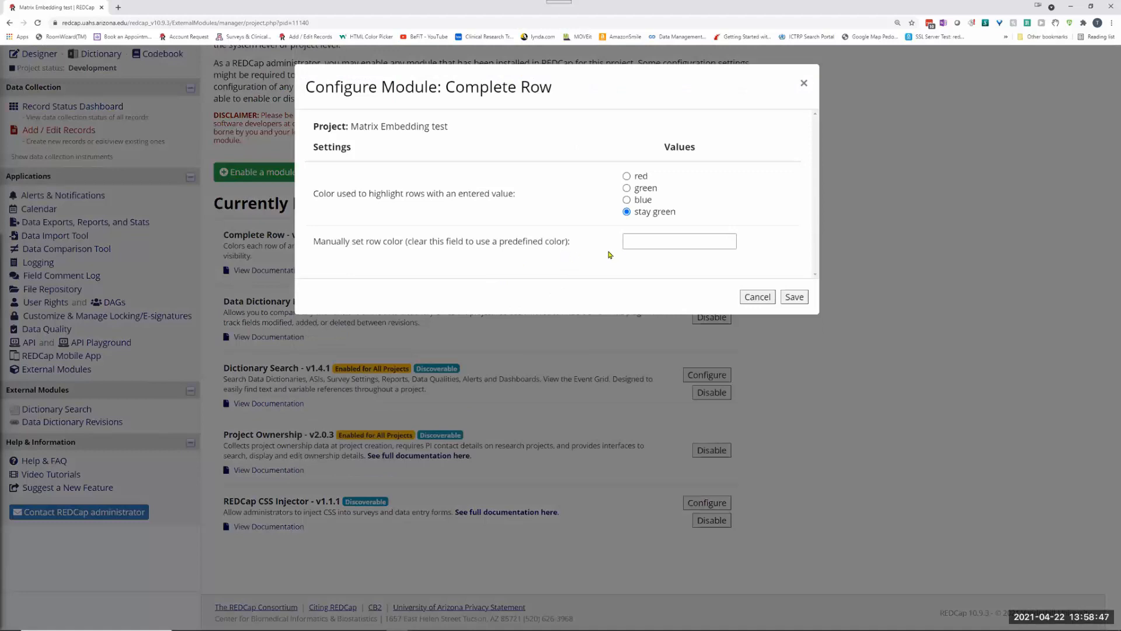
left_click(626, 200)
left_click(796, 297)
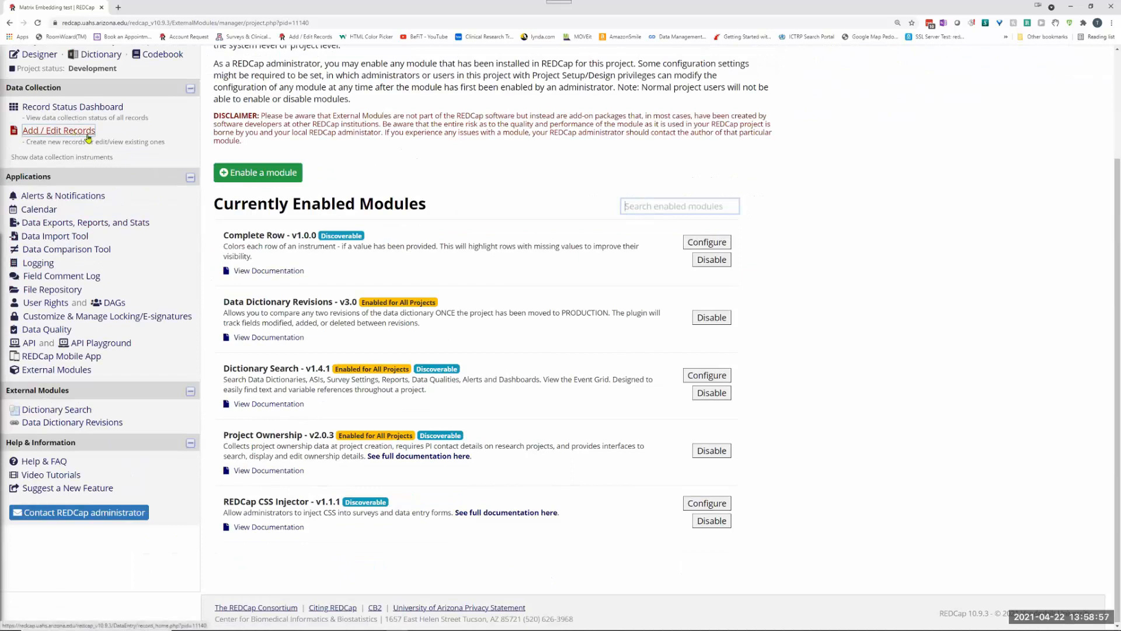
Step: Open record 1's Matrix Test form to check the row highlighting, and go from there to modifying the instrument
scroll(89, 161, "up", 1)
scroll(60, 201, "up", 1)
left_click(57, 241)
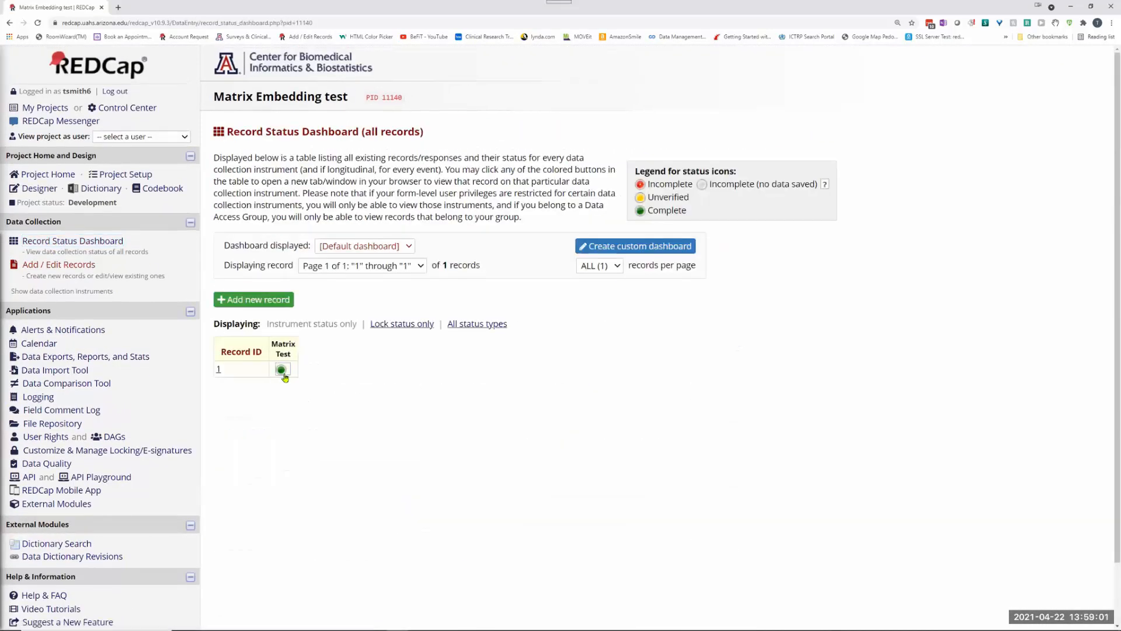
left_click(282, 371)
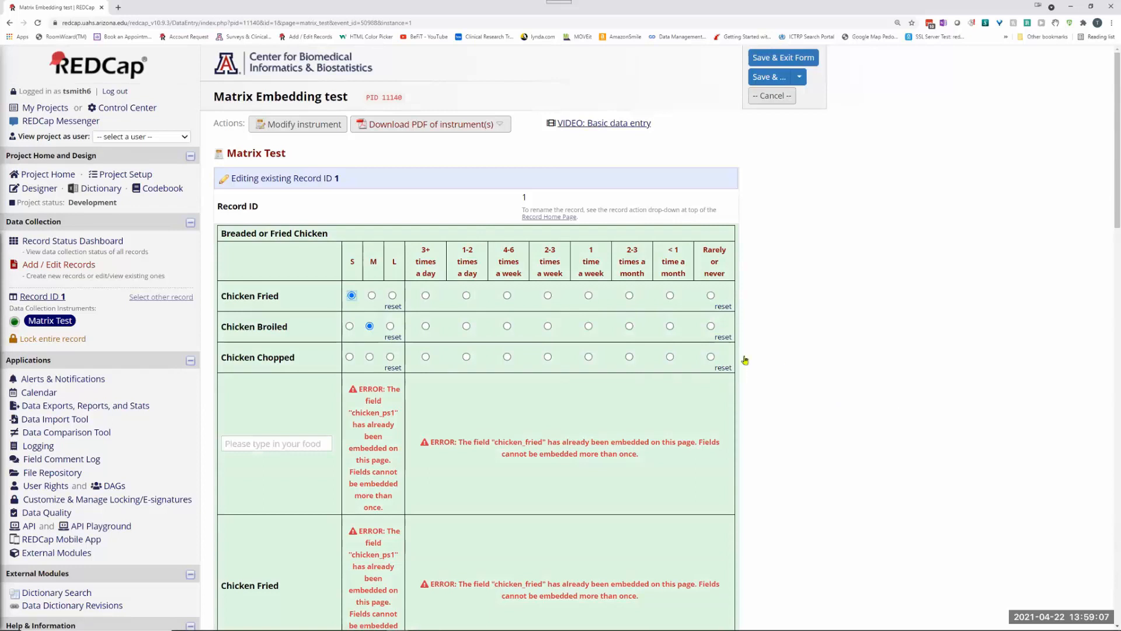
scroll(701, 370, "down", 5)
scroll(623, 353, "up", 5)
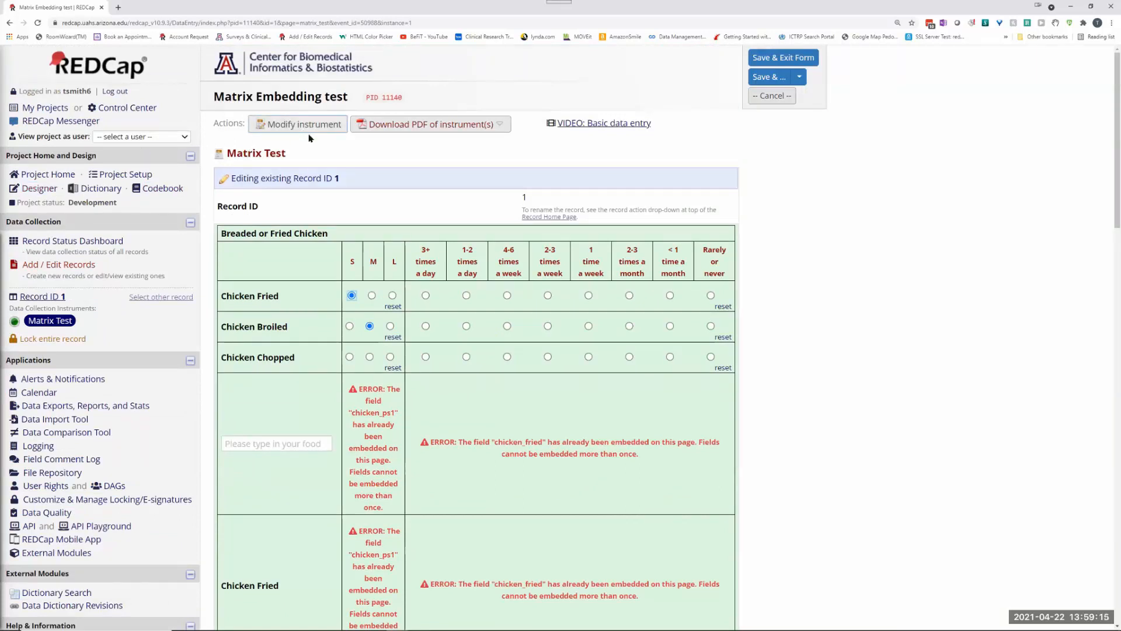
left_click(282, 124)
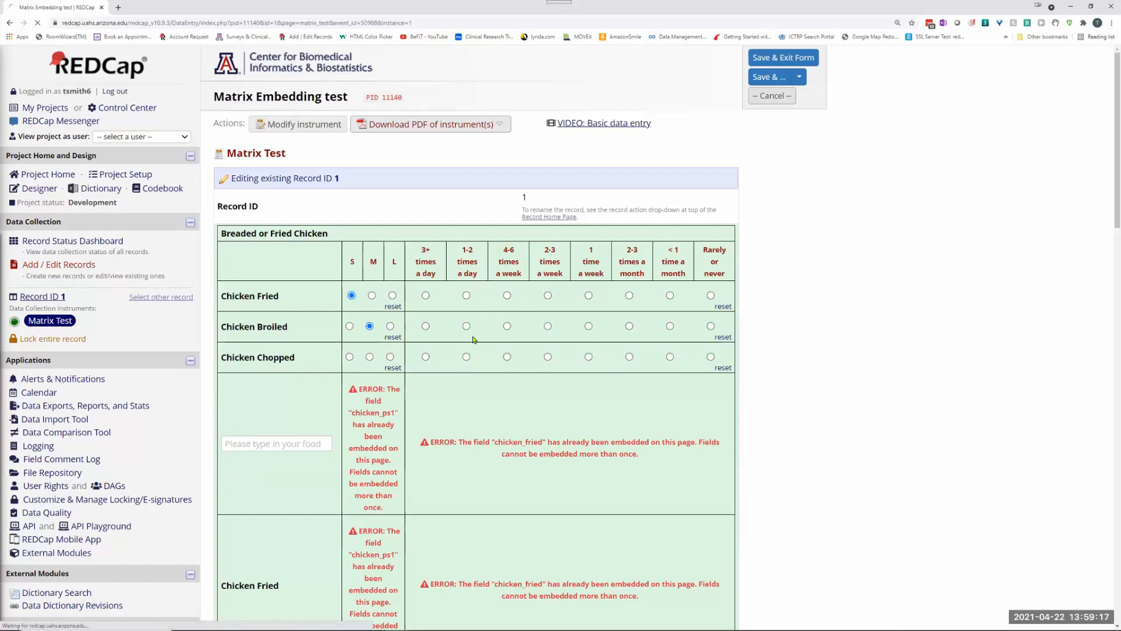
Step: In the source code of the ff field's label, delete the repeated Chicken Fried rows below the {optional_ff} row
scroll(241, 314, "down", 5)
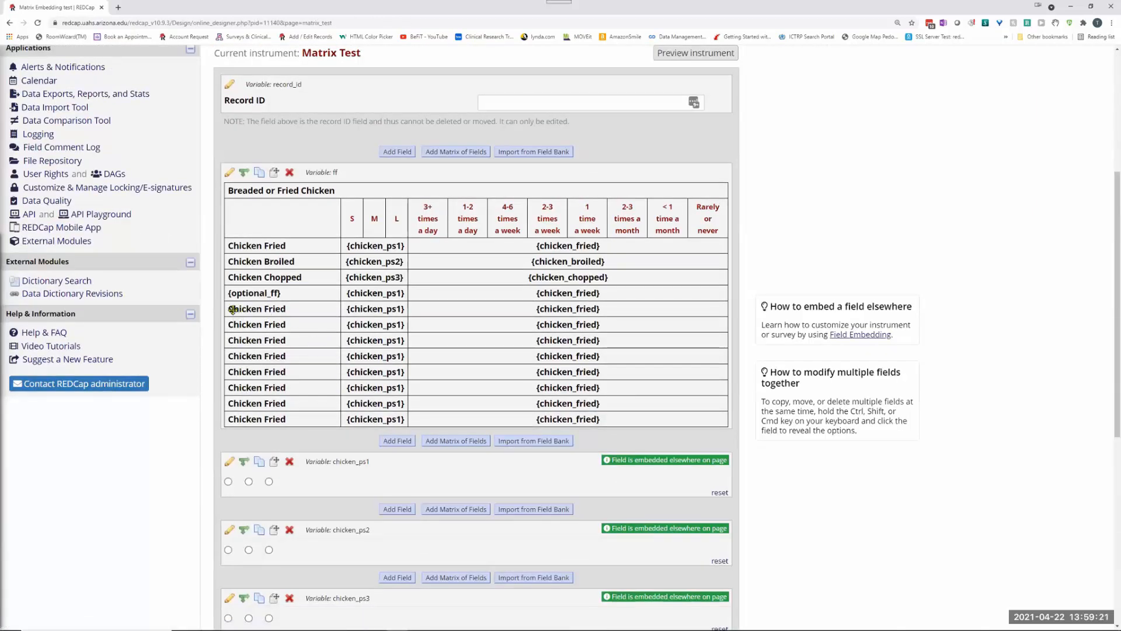
left_click(230, 173)
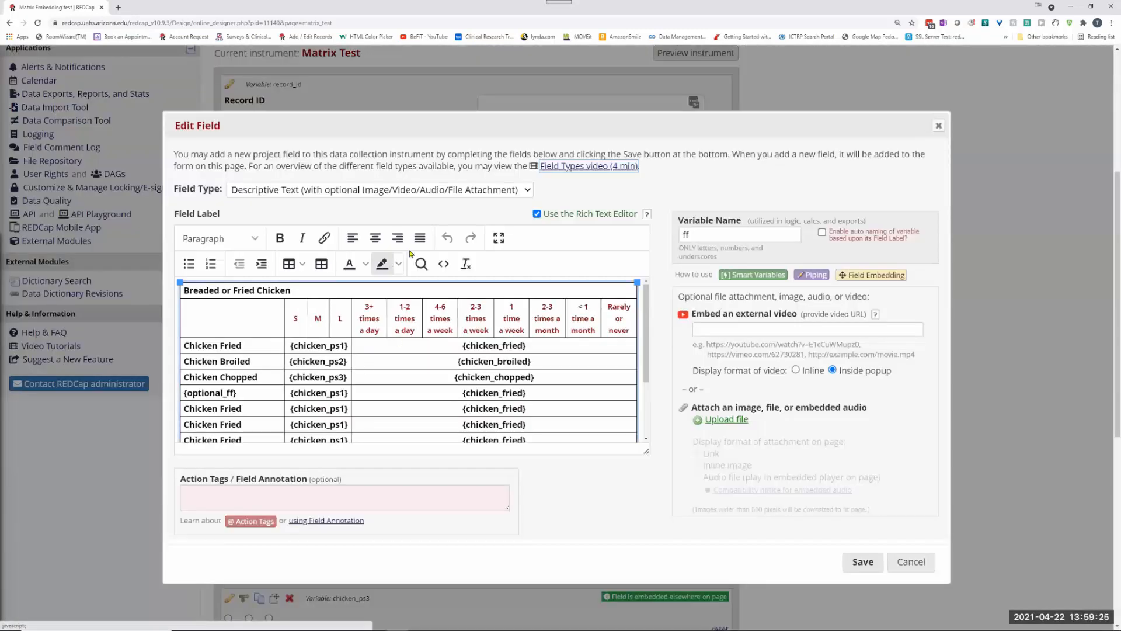
left_click(443, 263)
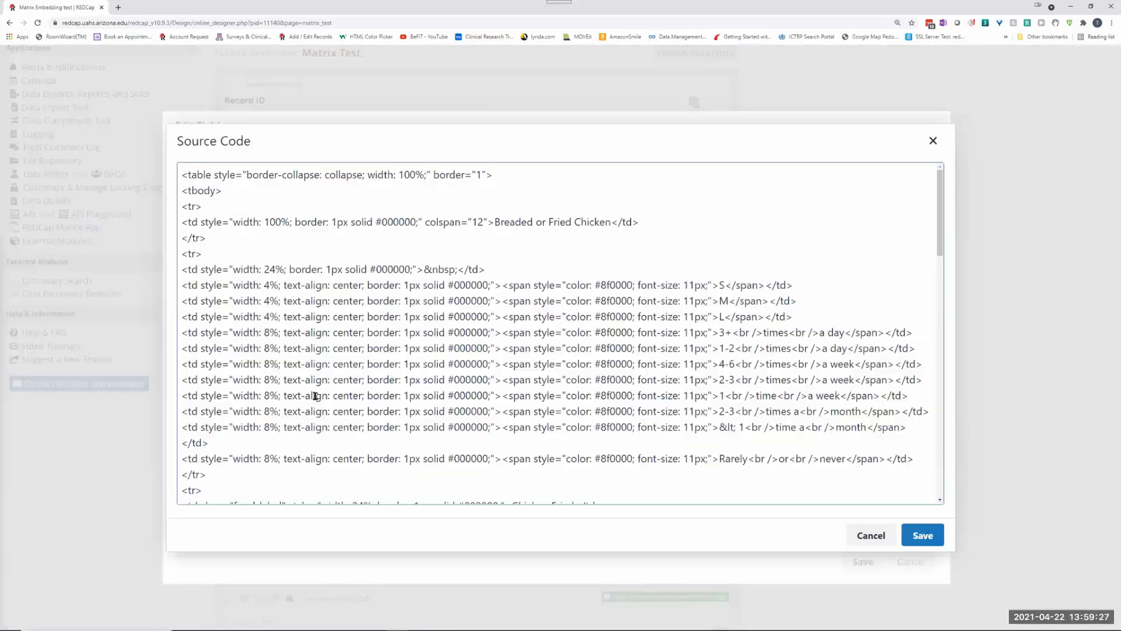
scroll(324, 367, "down", 7)
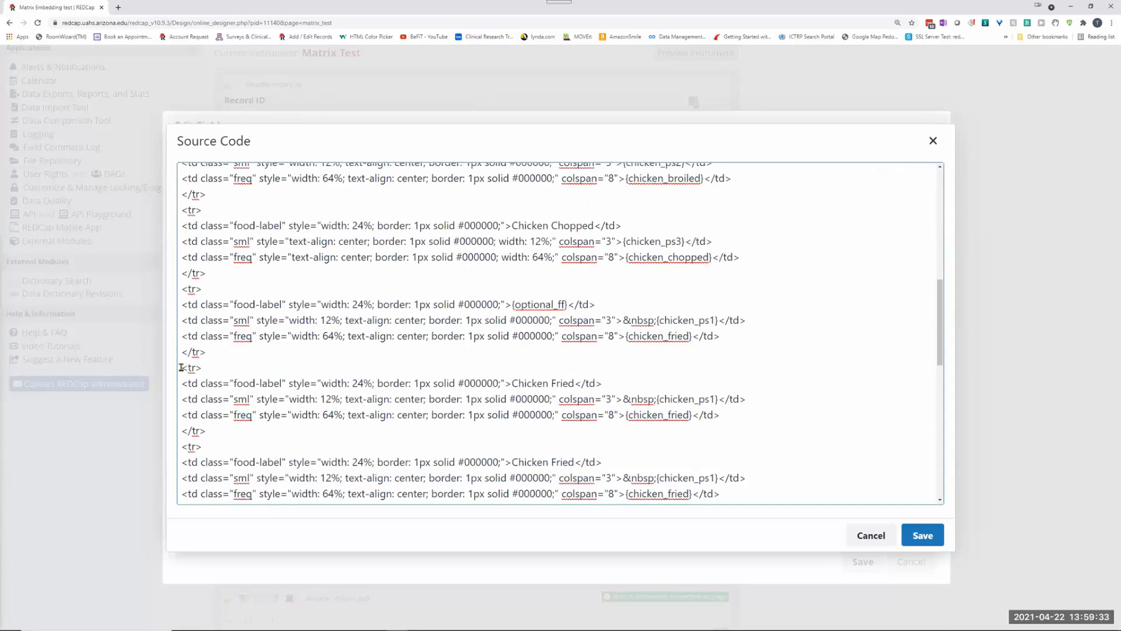
left_click_drag(239, 427, 225, 458)
key("BackSpace")
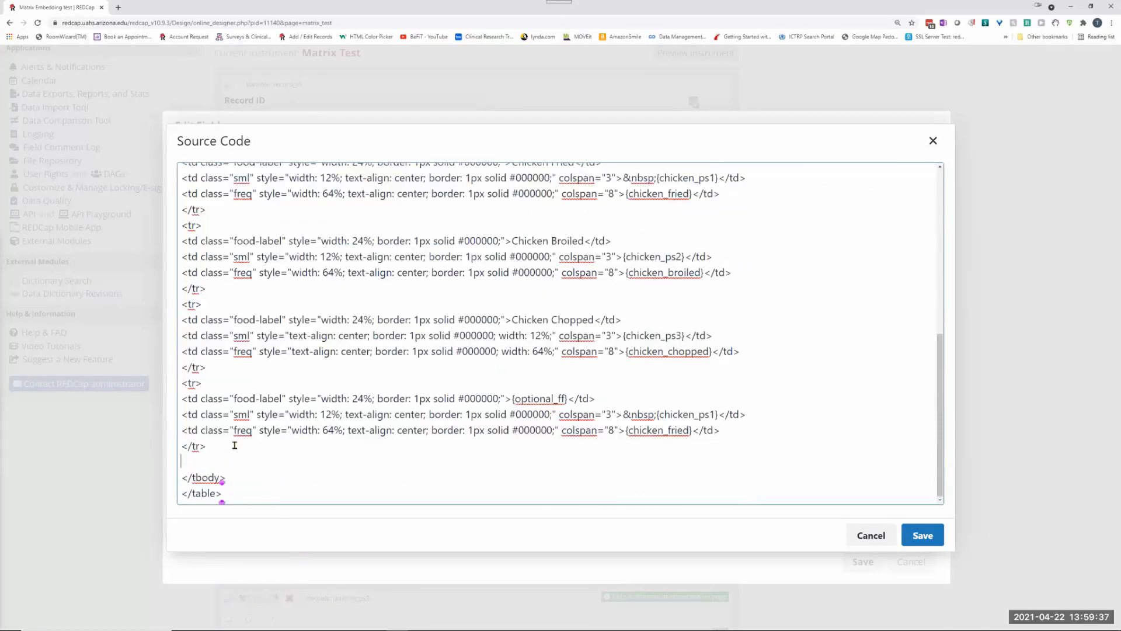
key("BackSpace")
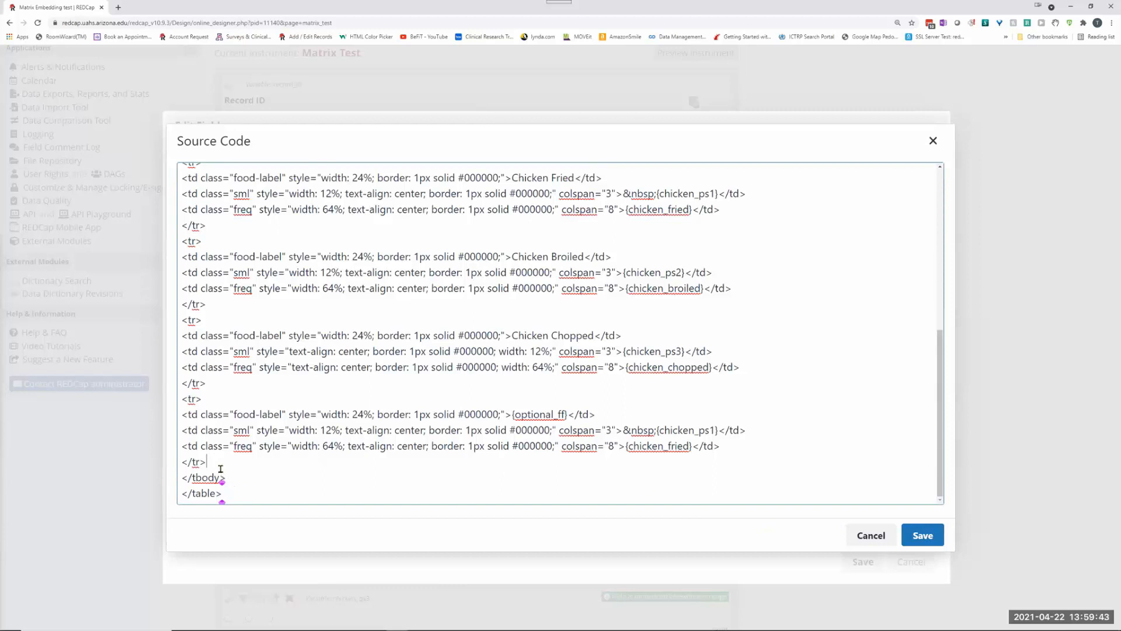
Step: Delete the {optional_ff} row from the table's source code and save both the code and the ff field
left_click_drag(220, 466, 140, 408)
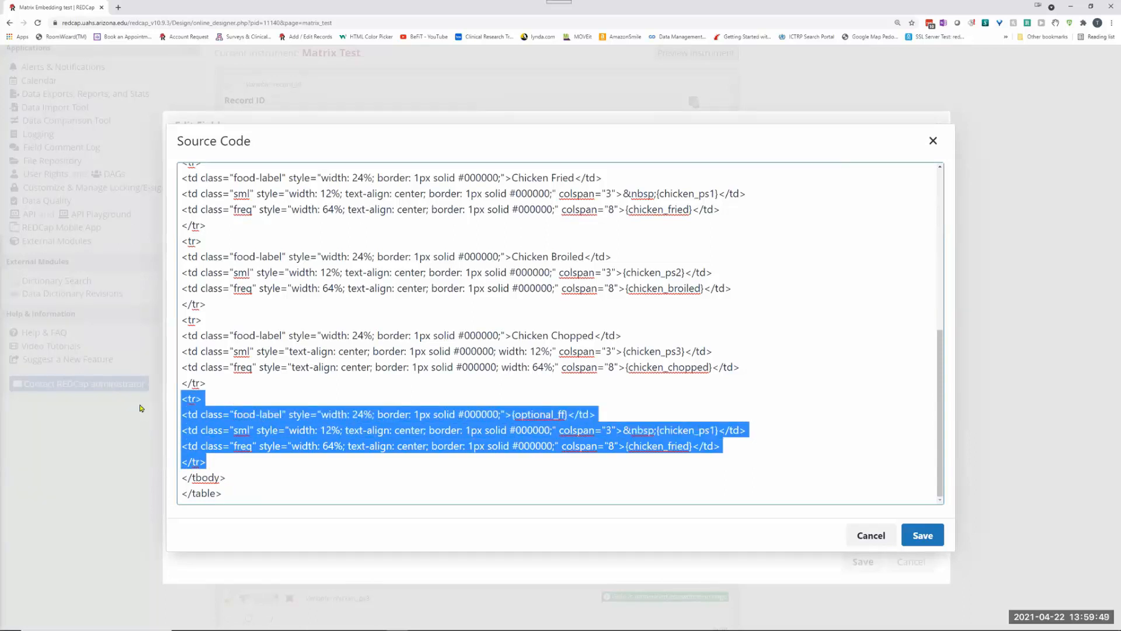
key("Delete")
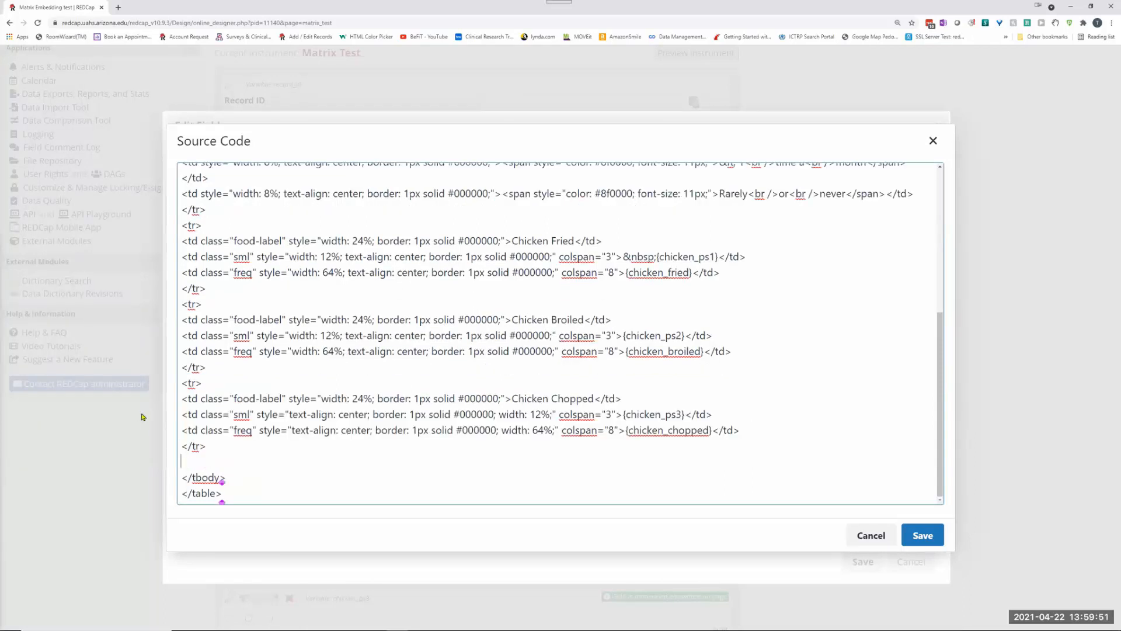
key("BackSpace")
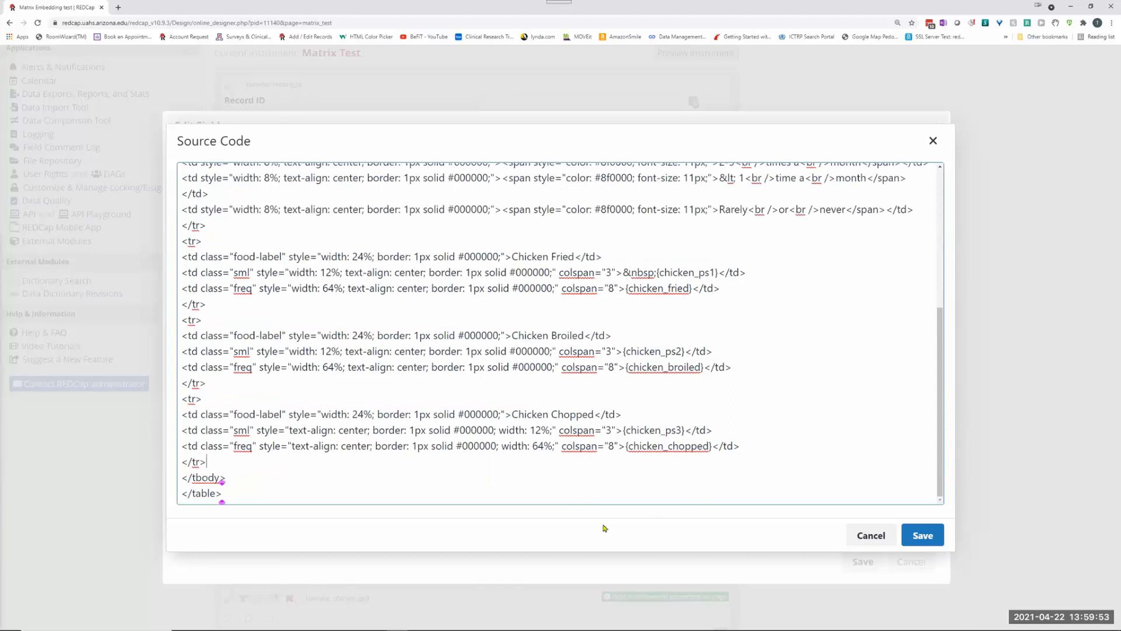
left_click(922, 536)
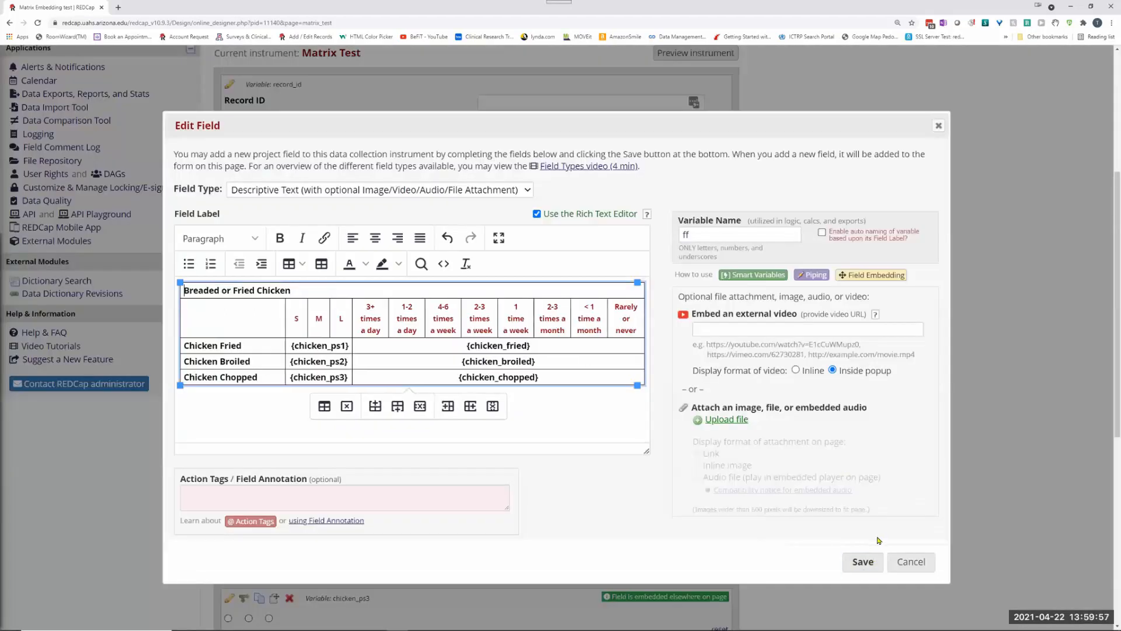
left_click(861, 564)
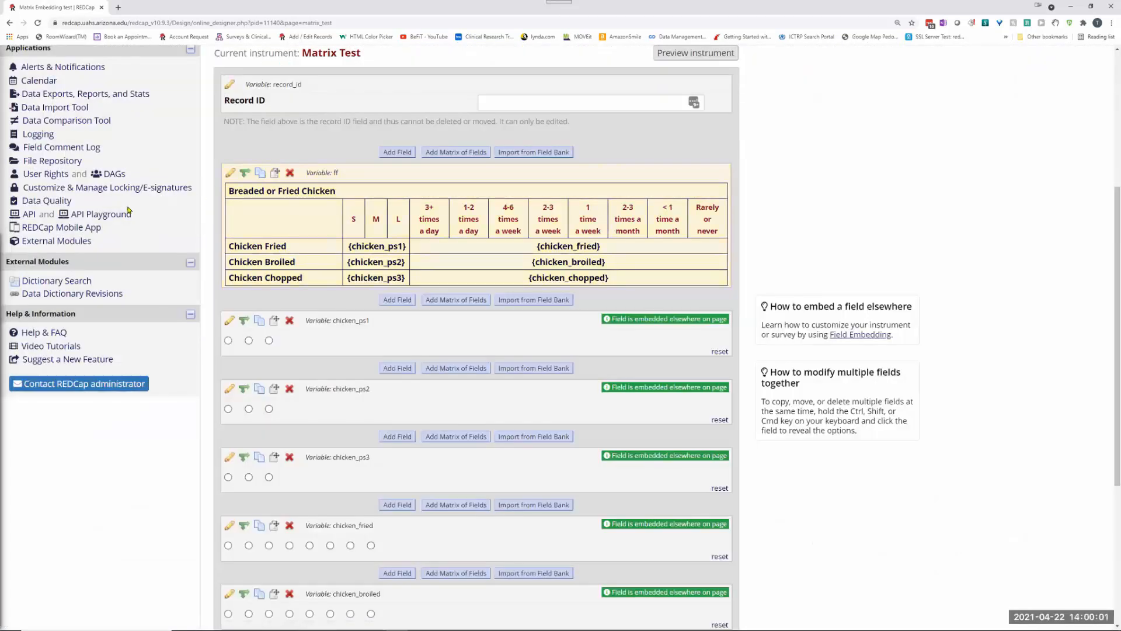
Step: In record 1's Matrix Test form, set Chicken Broiled's frequency to "< 1 time a month" and save while staying on the form
scroll(67, 153, "up", 3)
left_click(58, 157)
left_click(282, 370)
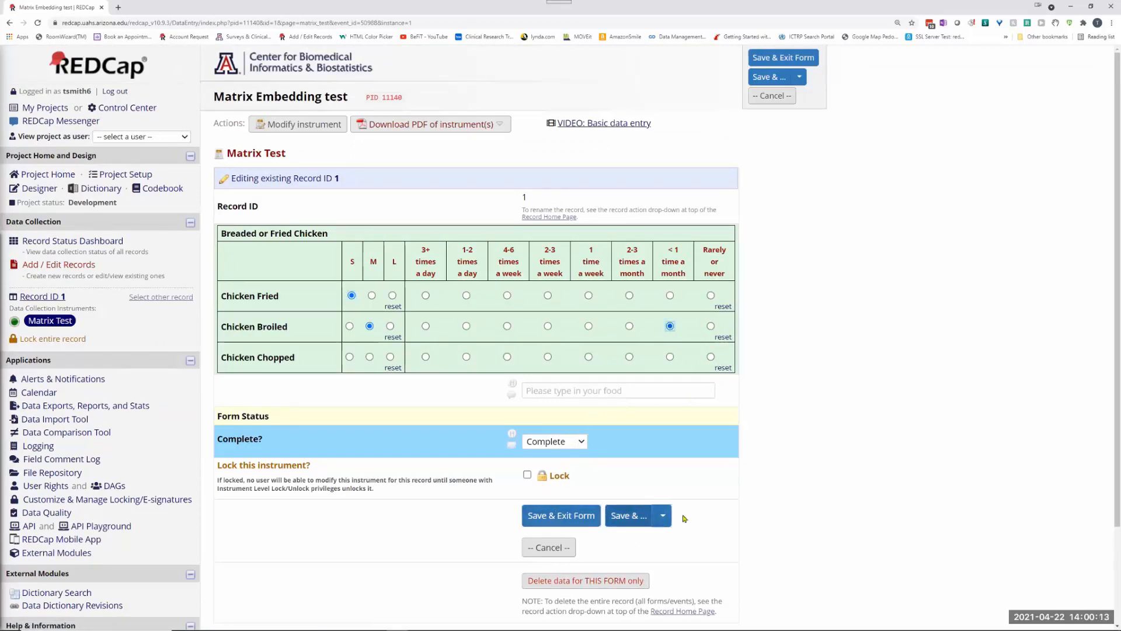
left_click(663, 520)
left_click(636, 545)
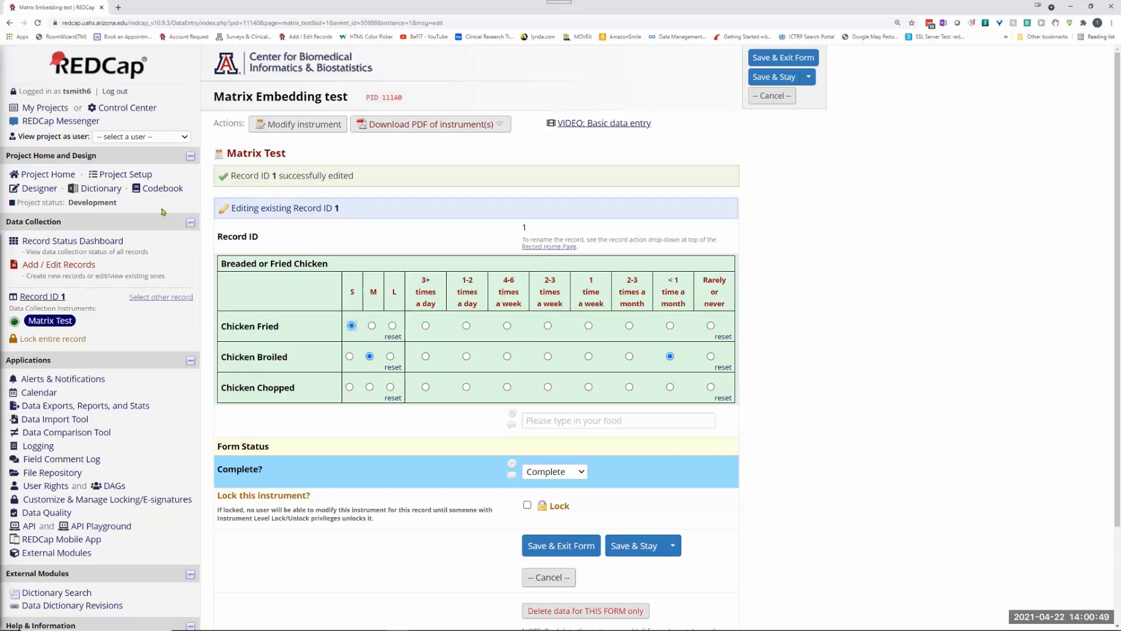
Step: Open the Matrix Test instrument for modification and go to the ff matrix and its embedded fields
left_click(295, 125)
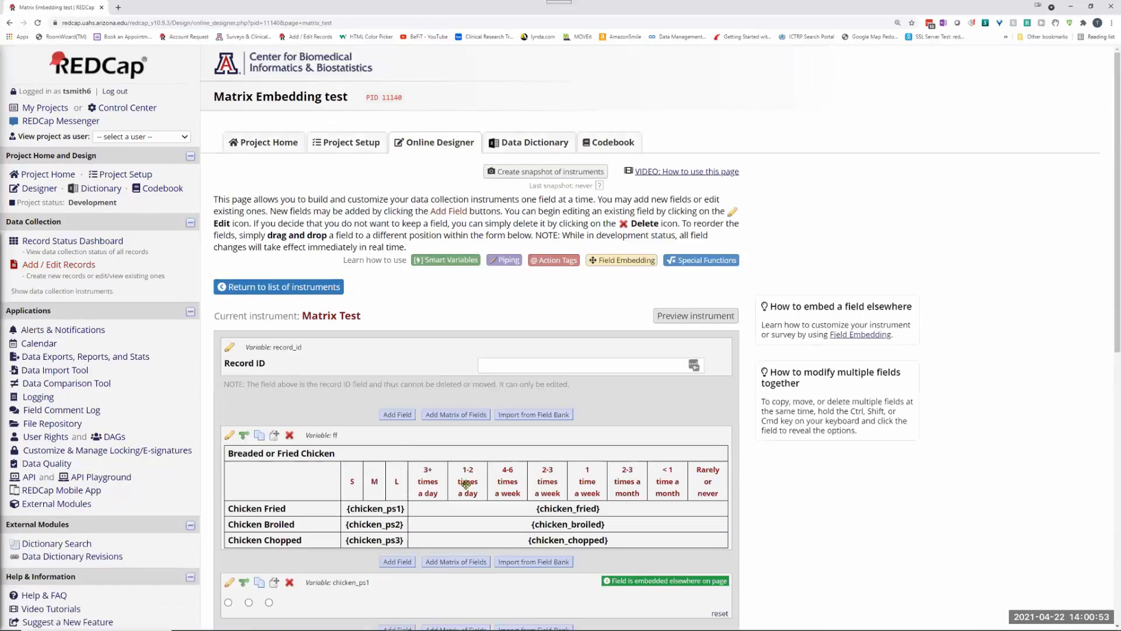
scroll(655, 493, "down", 1)
scroll(655, 493, "down", 1)
scroll(515, 506, "down", 3)
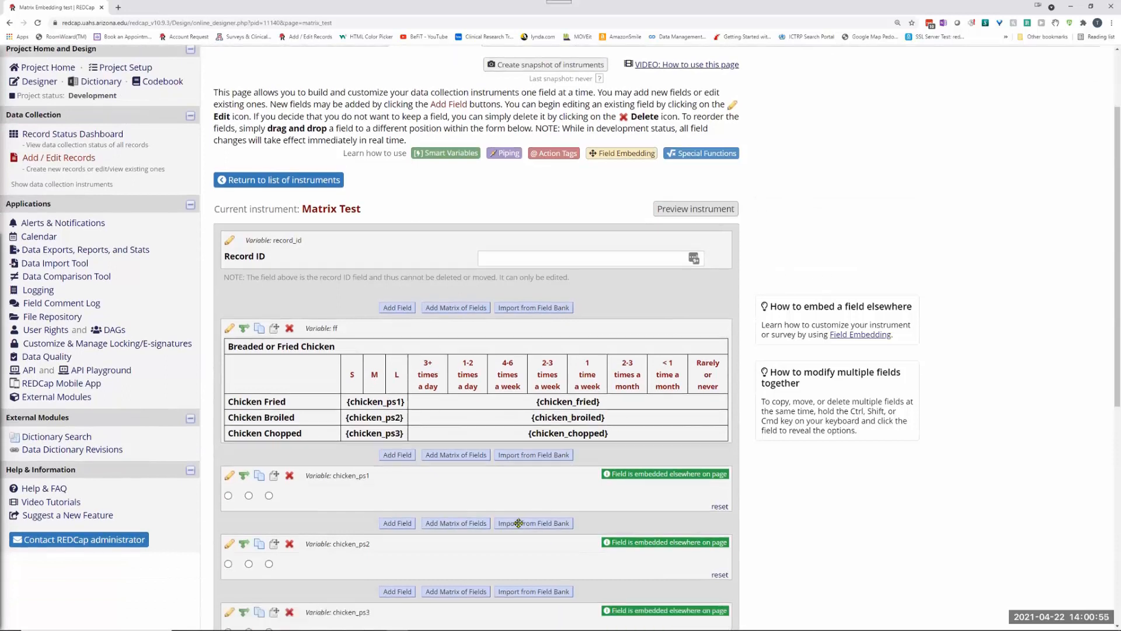